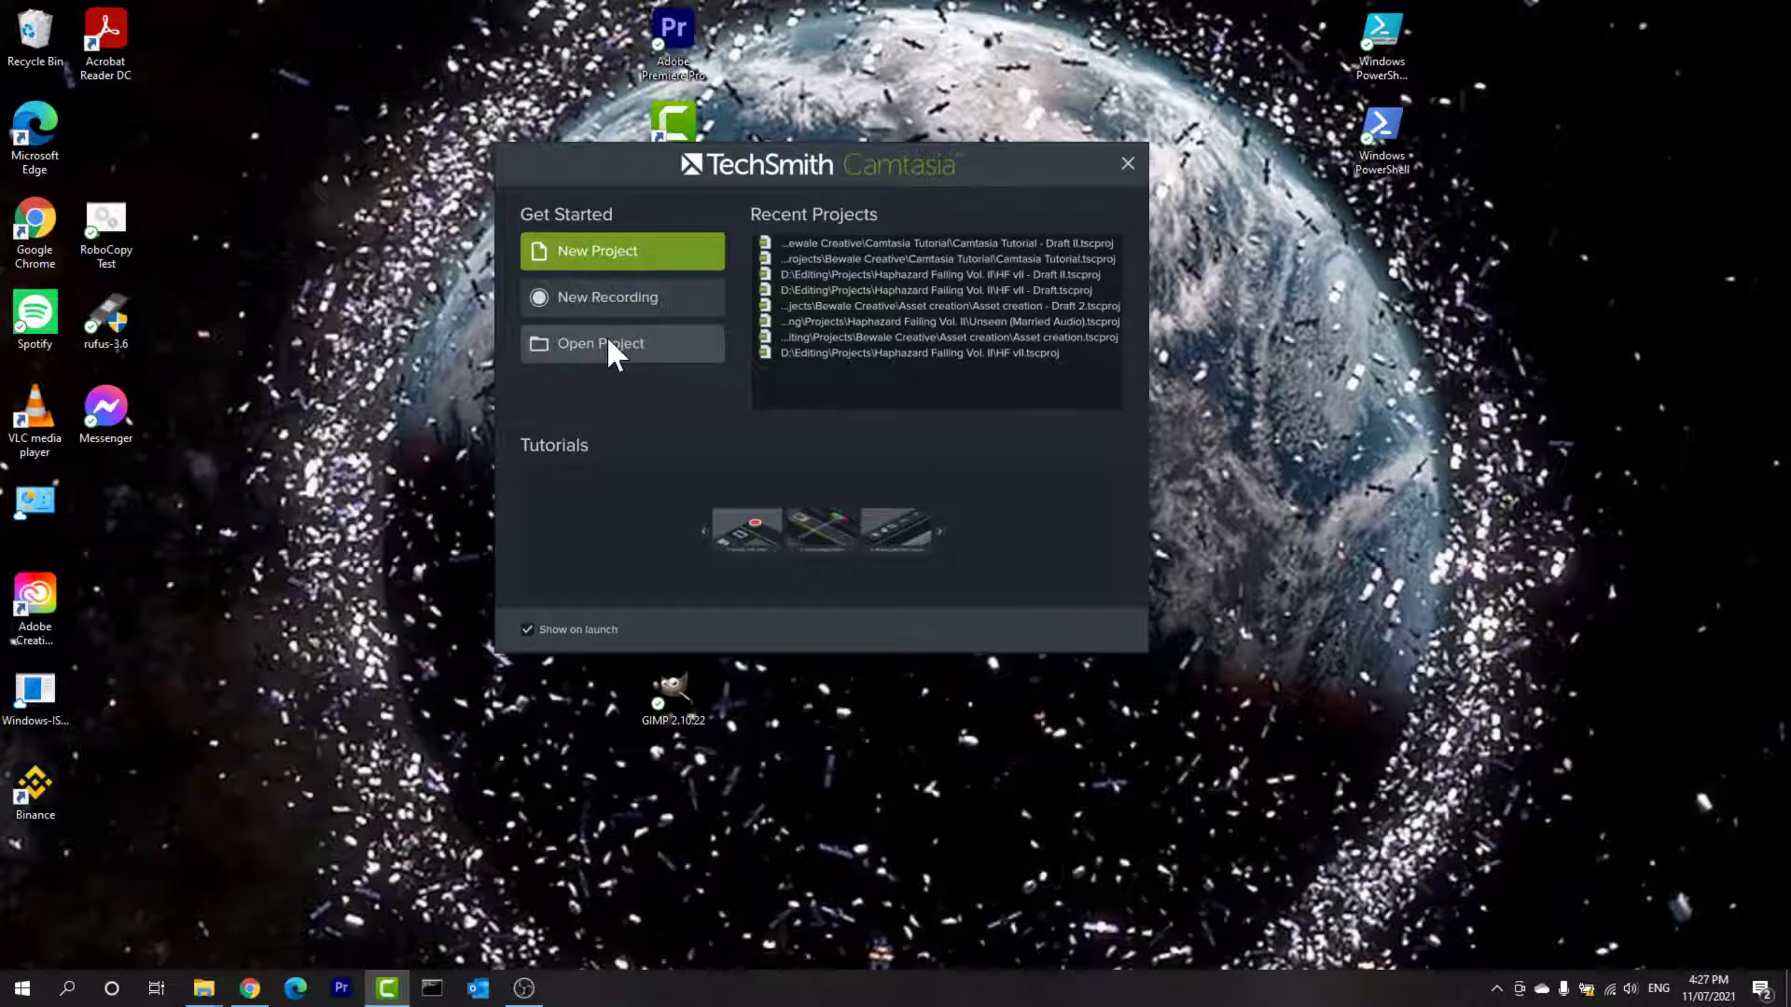
Create a new project and add the Bewale Intro video from the Camtasia Tutorial Media folder to the Media Bin.
left_click(612, 251)
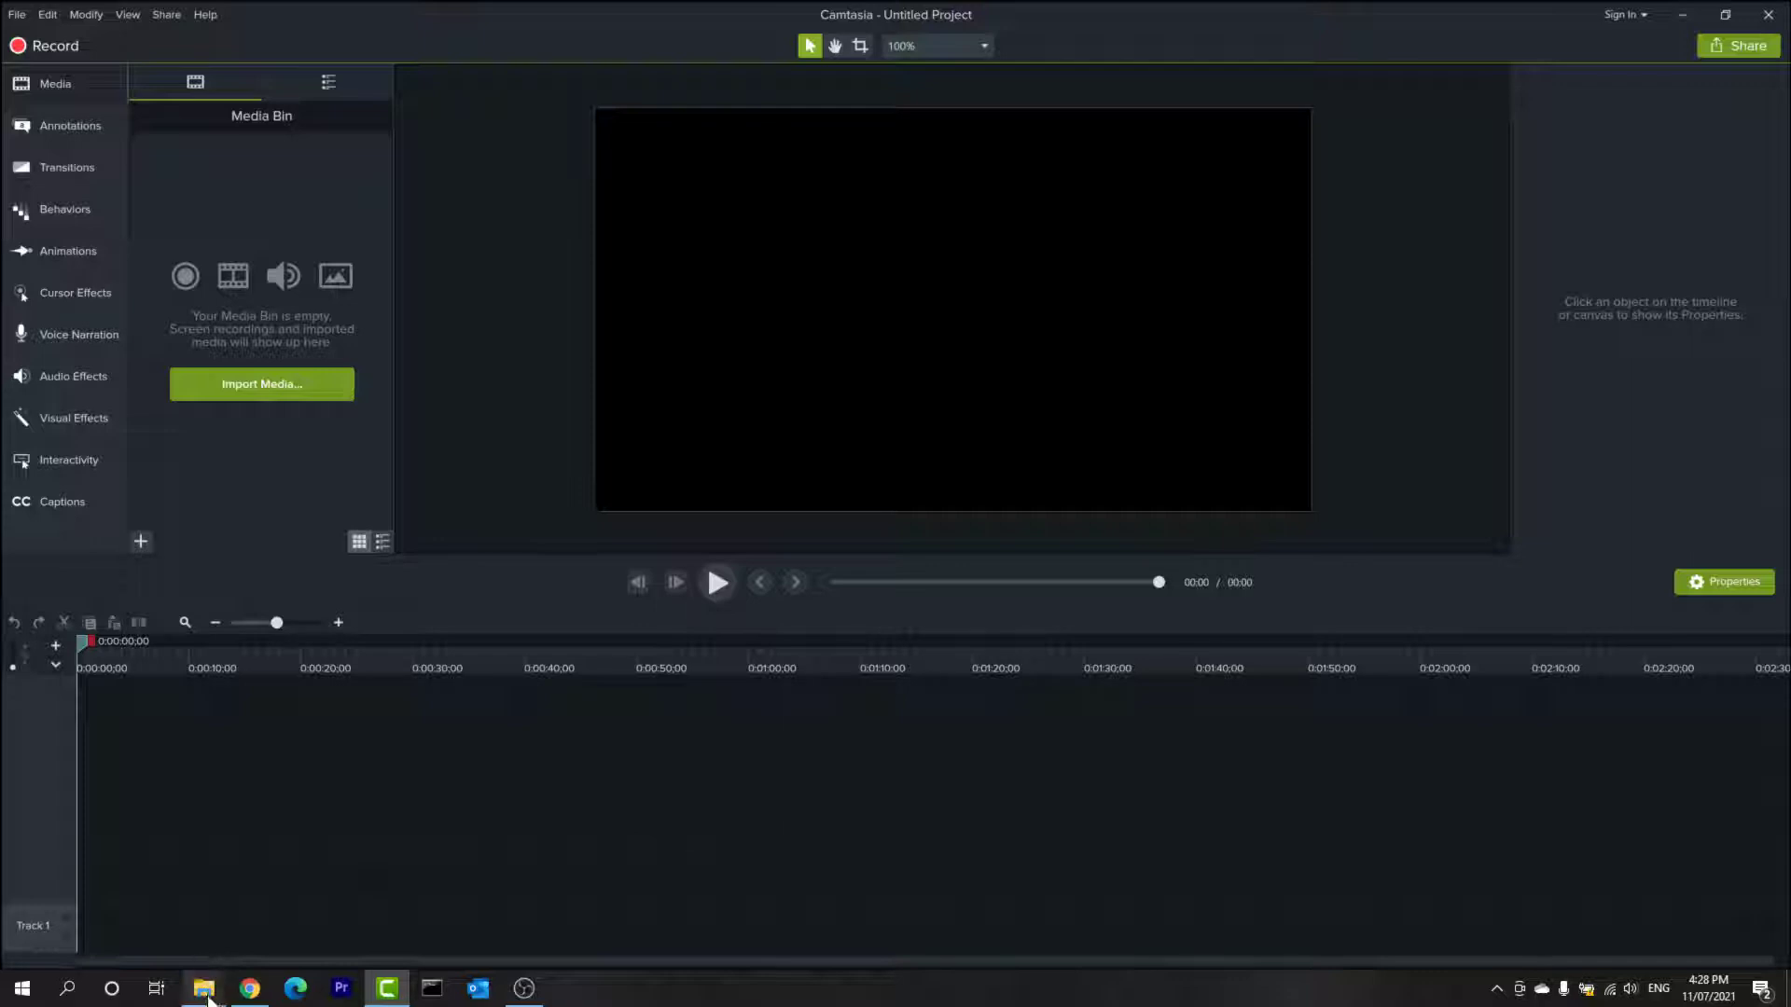
mouse_move(203, 988)
left_click(298, 910)
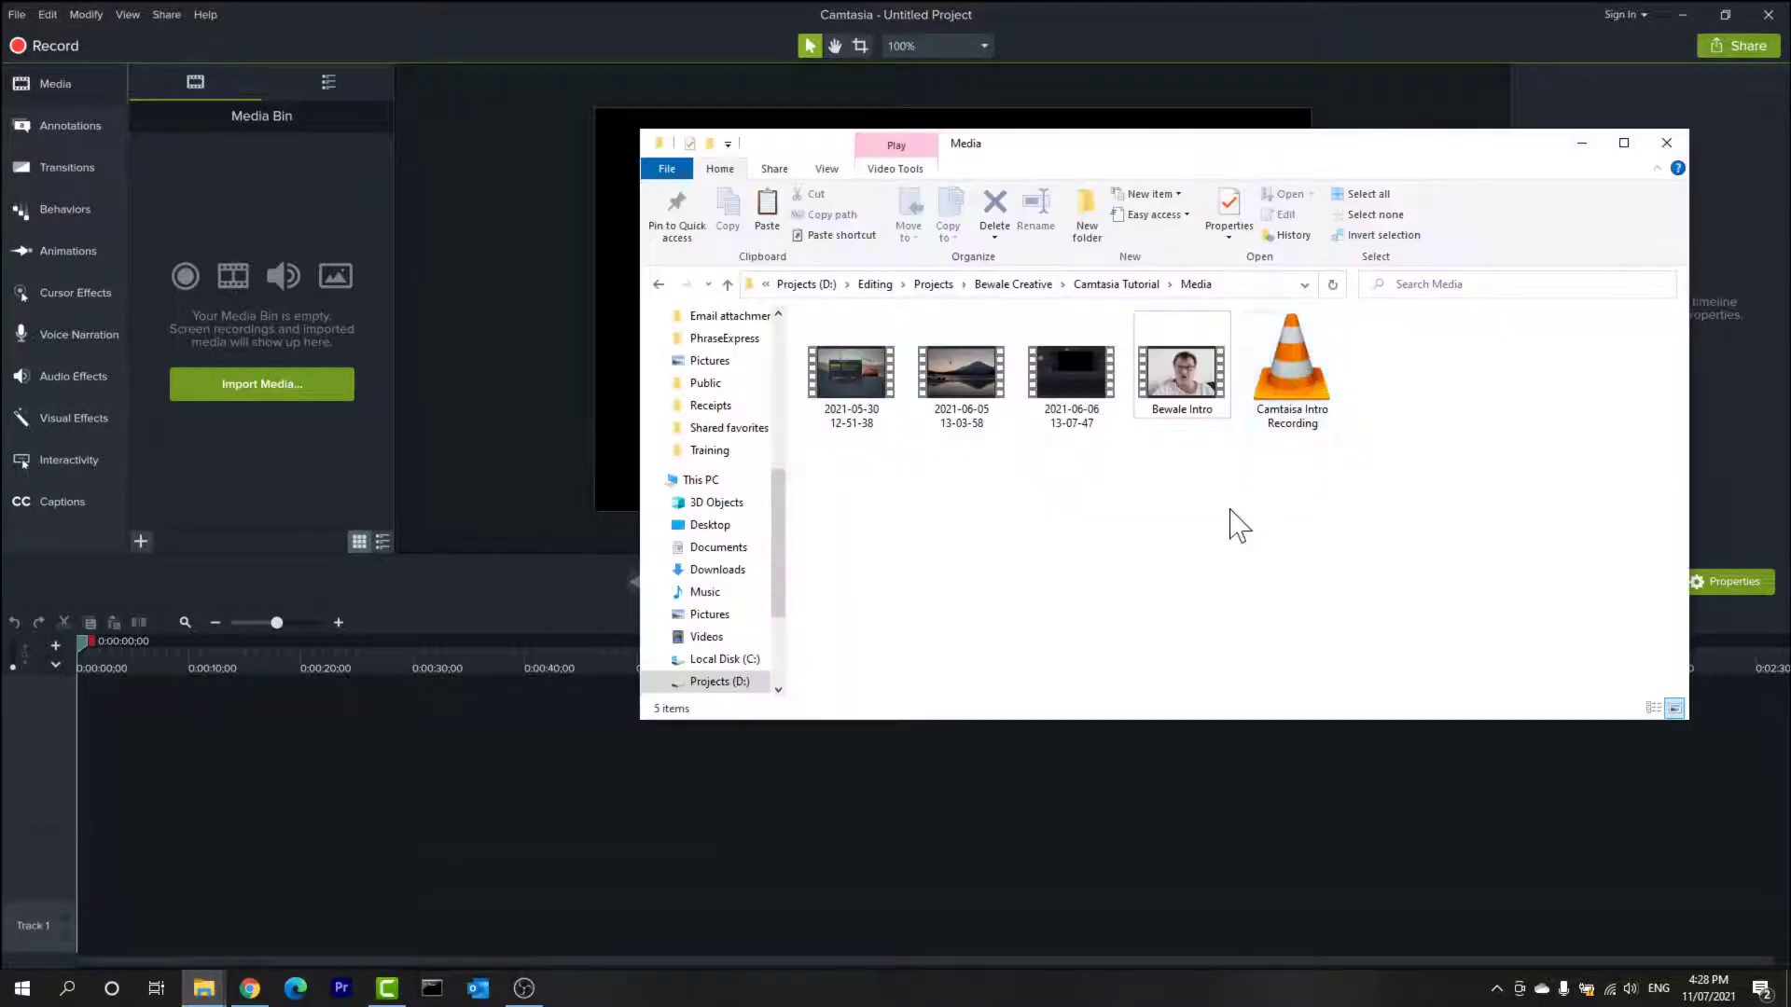
left_click(1183, 378)
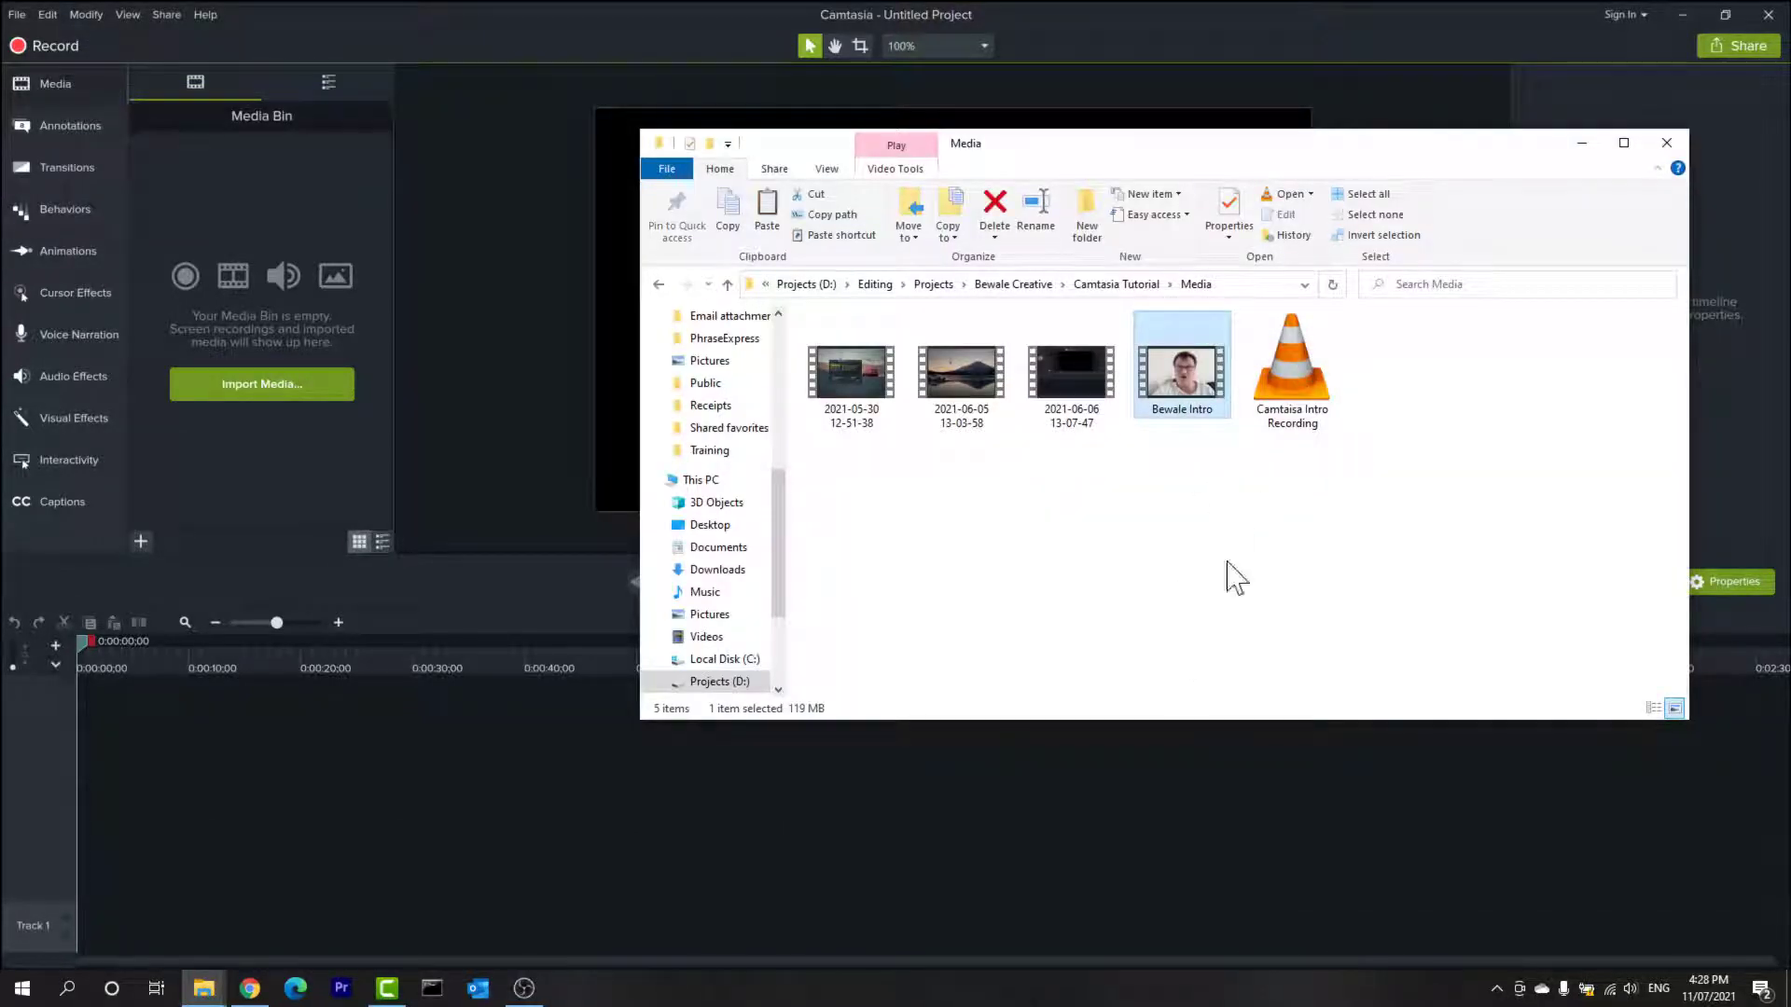
left_click_drag(1184, 376, 178, 233)
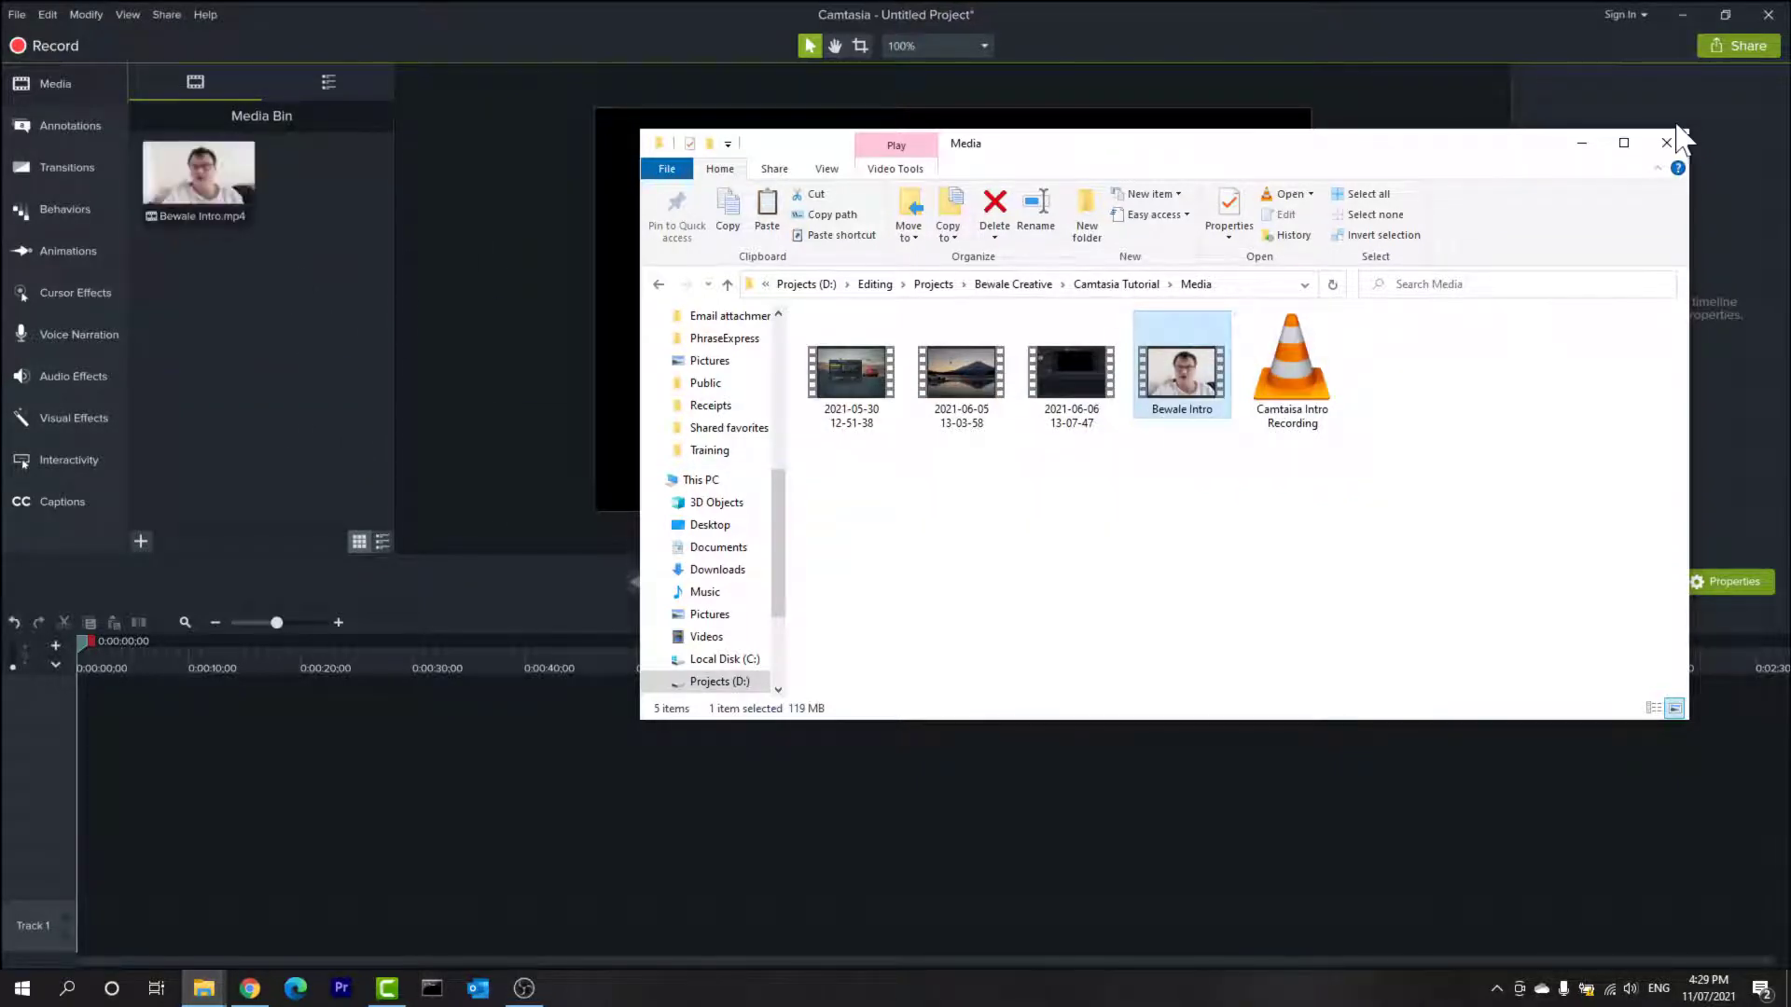
left_click(1582, 143)
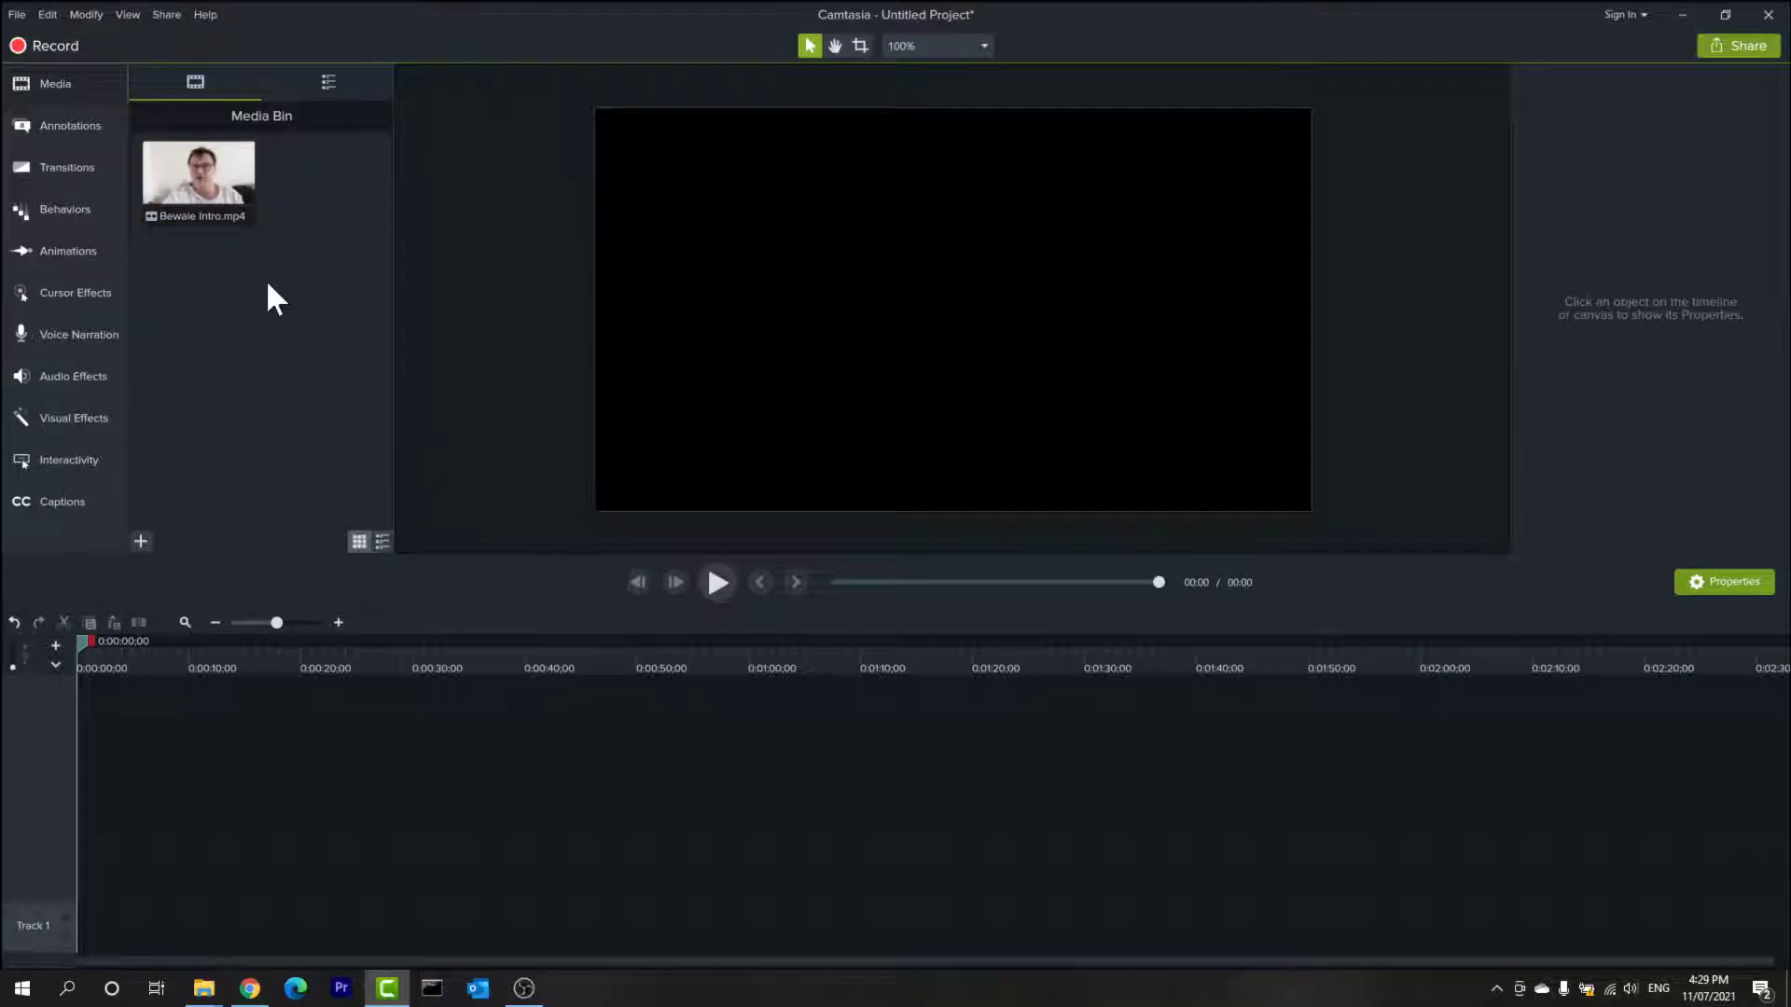
Delete Bewale Intro.mp4 from the Media Bin.
right_click(202, 207)
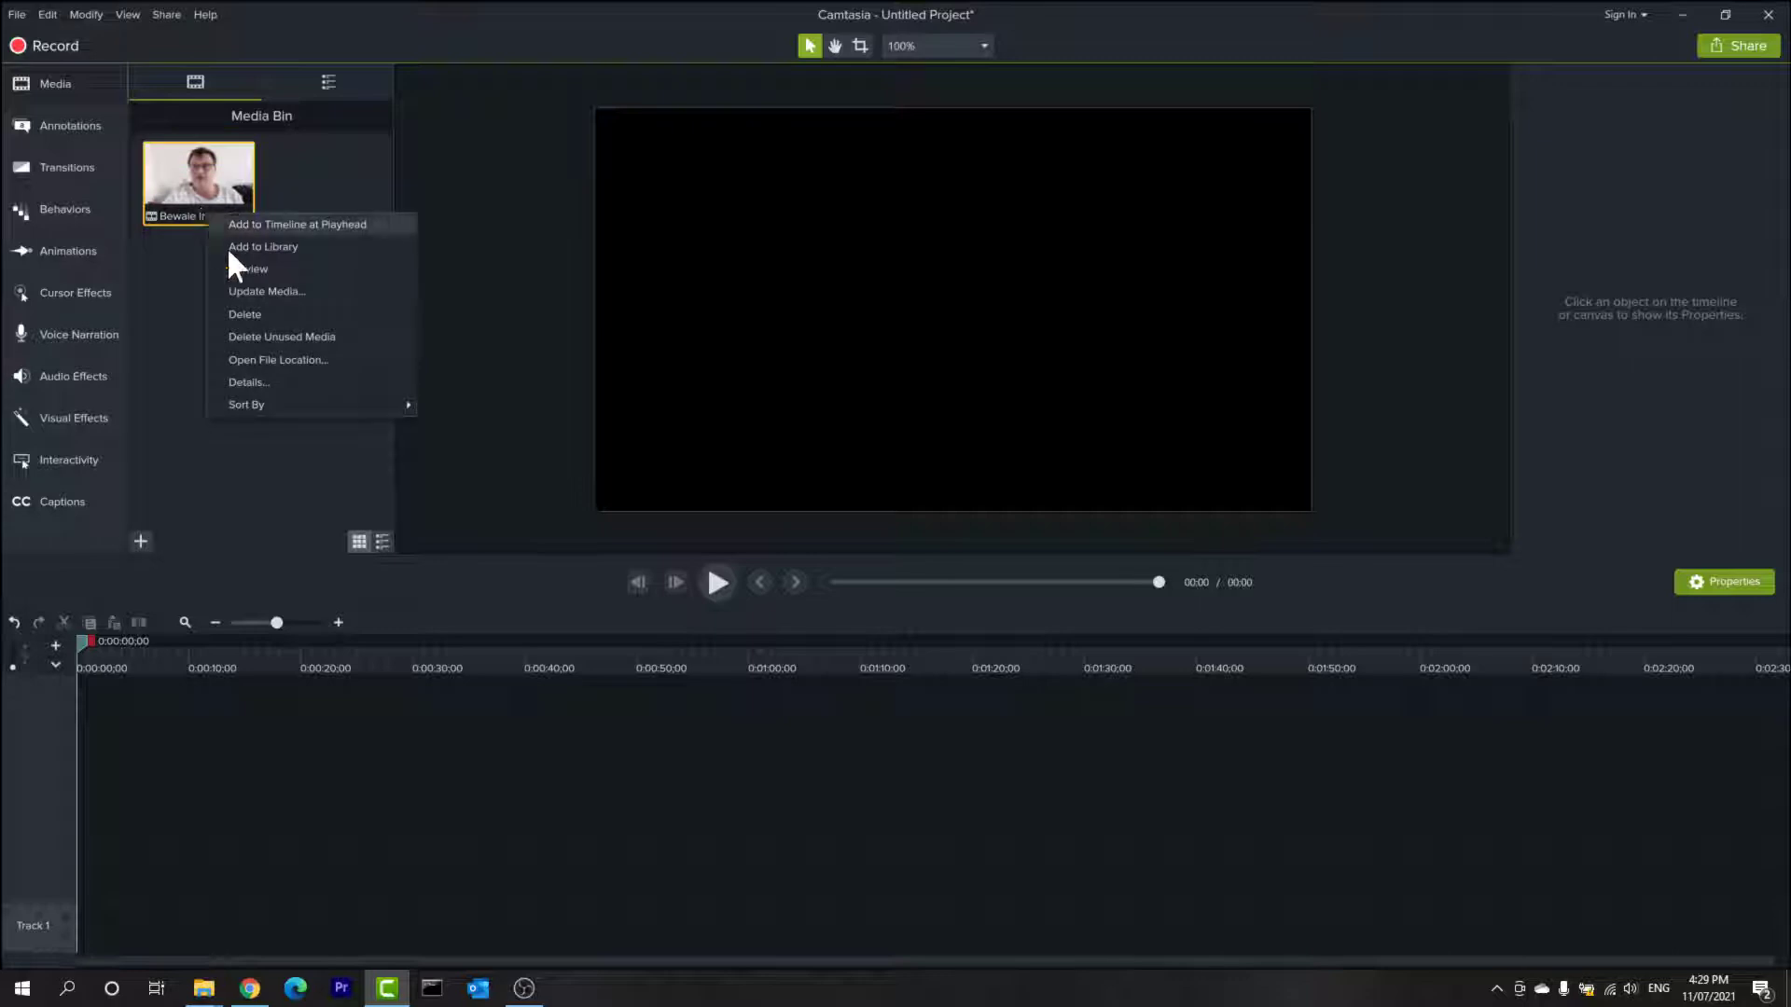
left_click(255, 314)
Import the Bewale Intro video from the Media folder and place it at the start of Track 1.
left_click(13, 15)
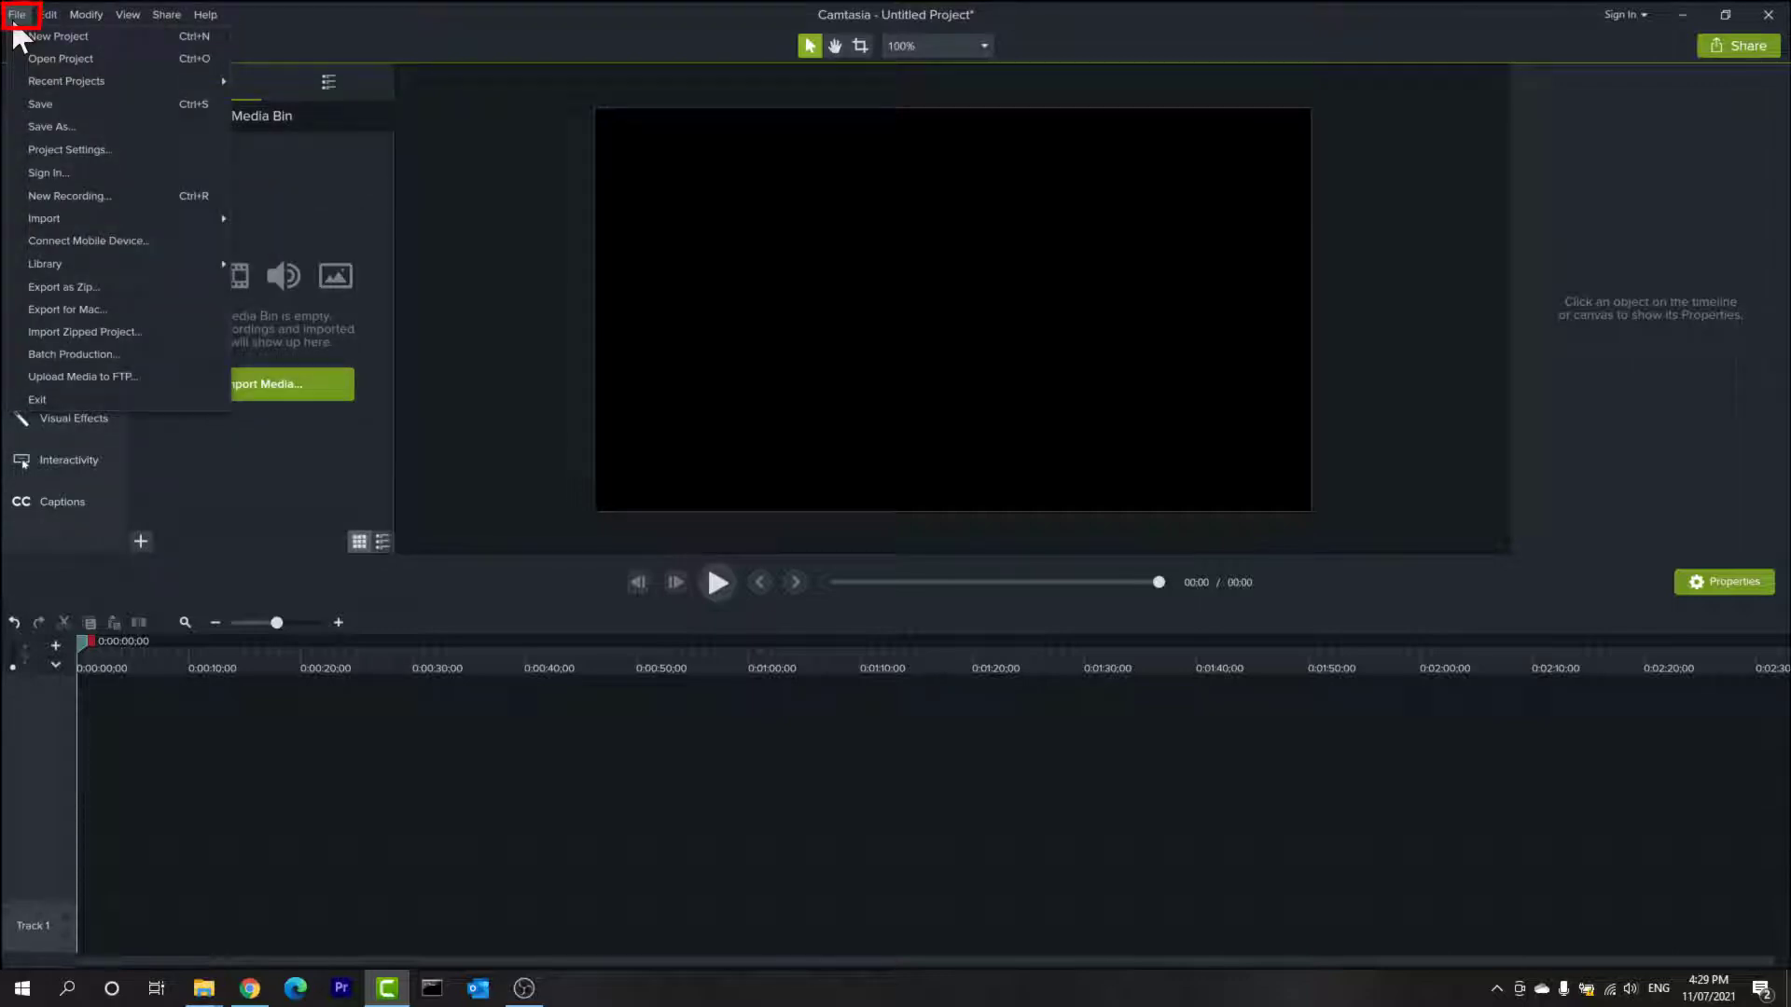
mouse_move(128, 218)
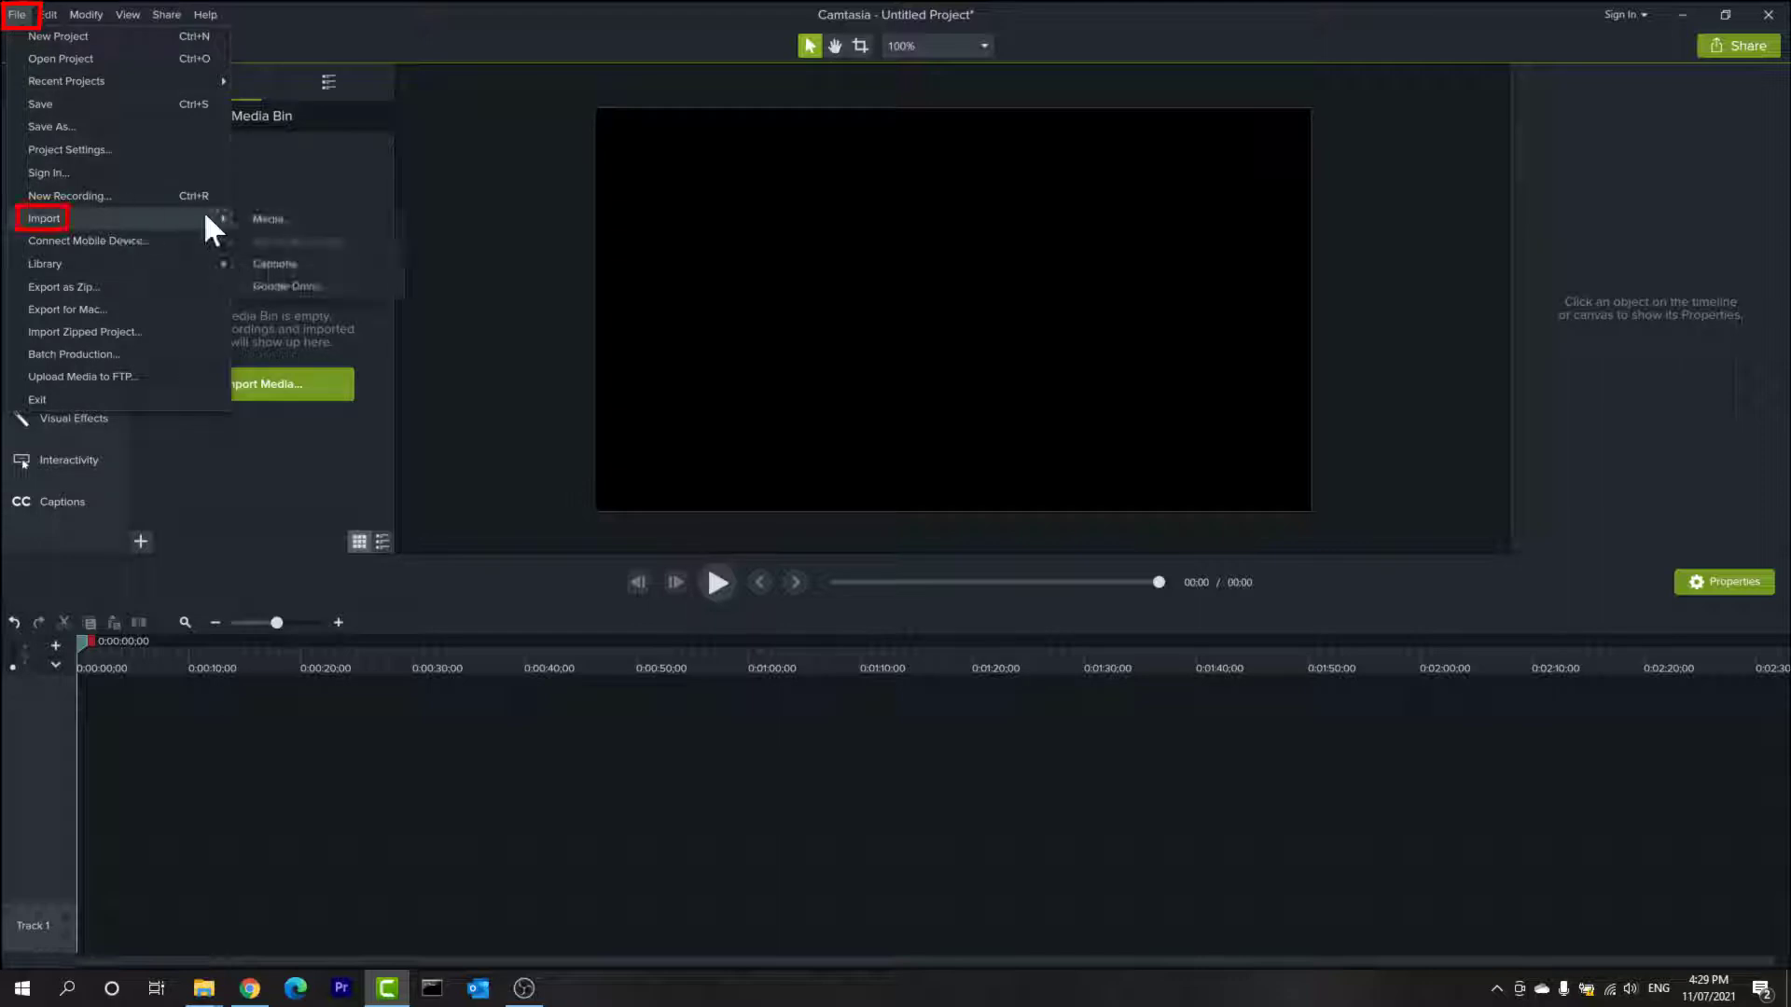
left_click(263, 220)
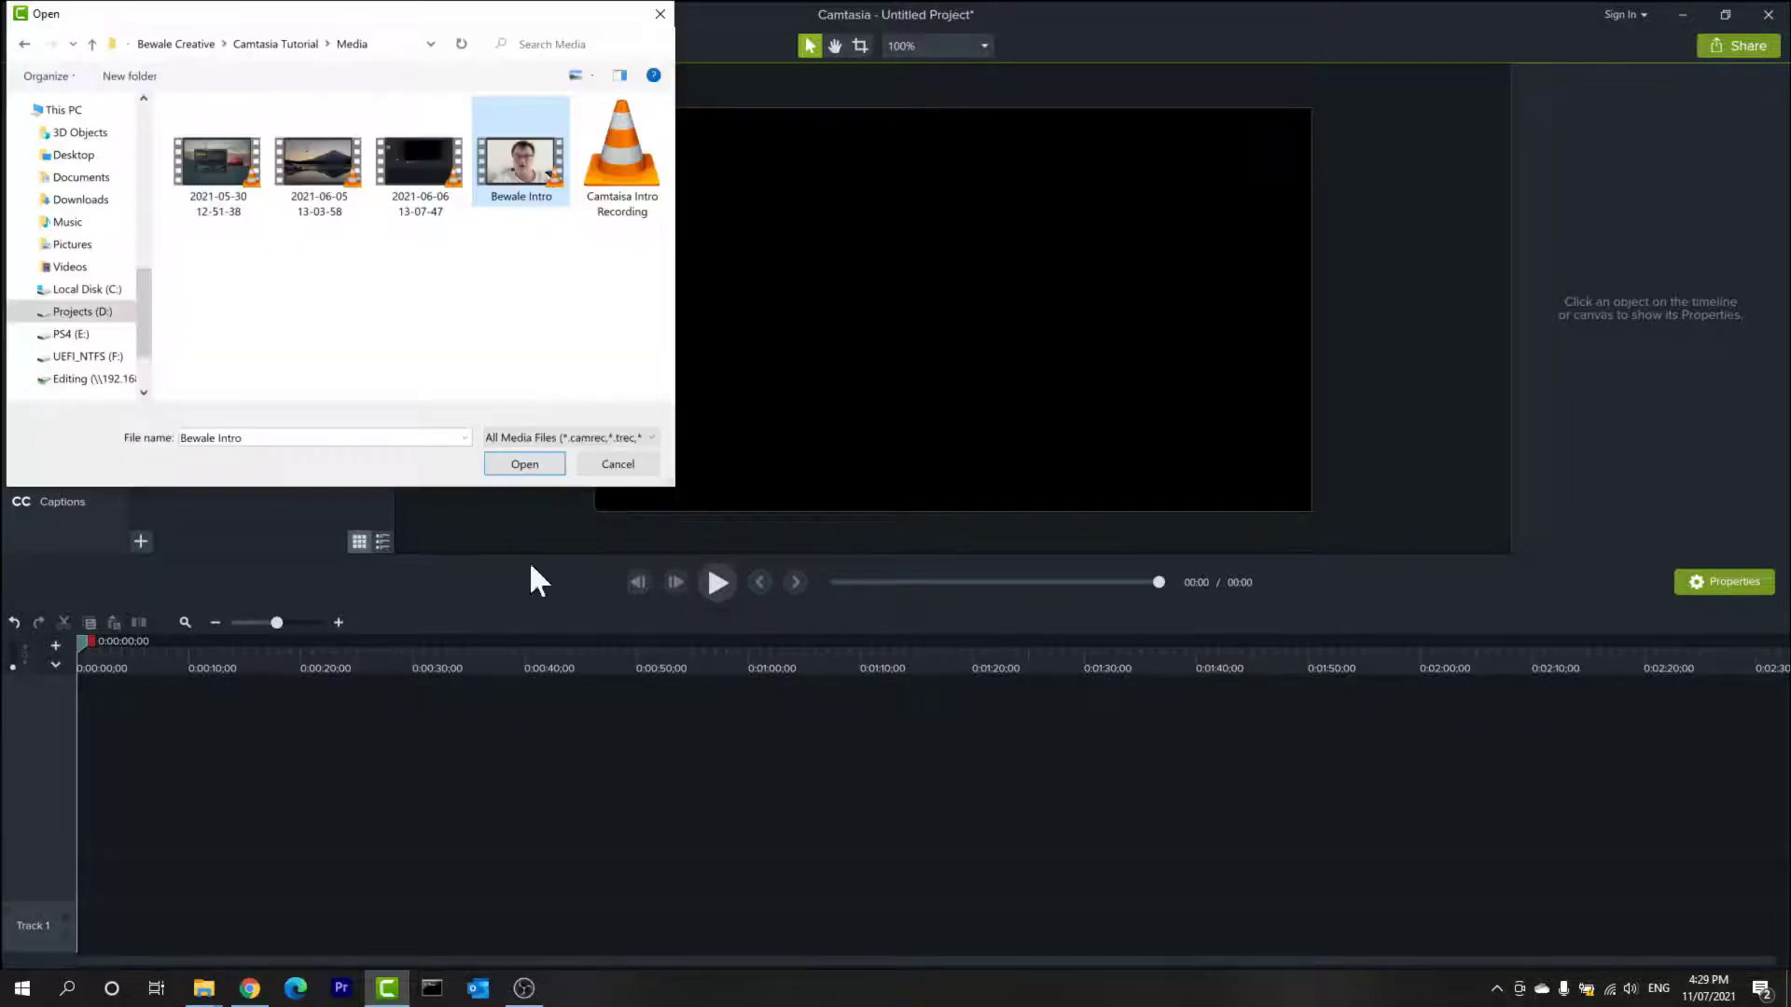
left_click(511, 466)
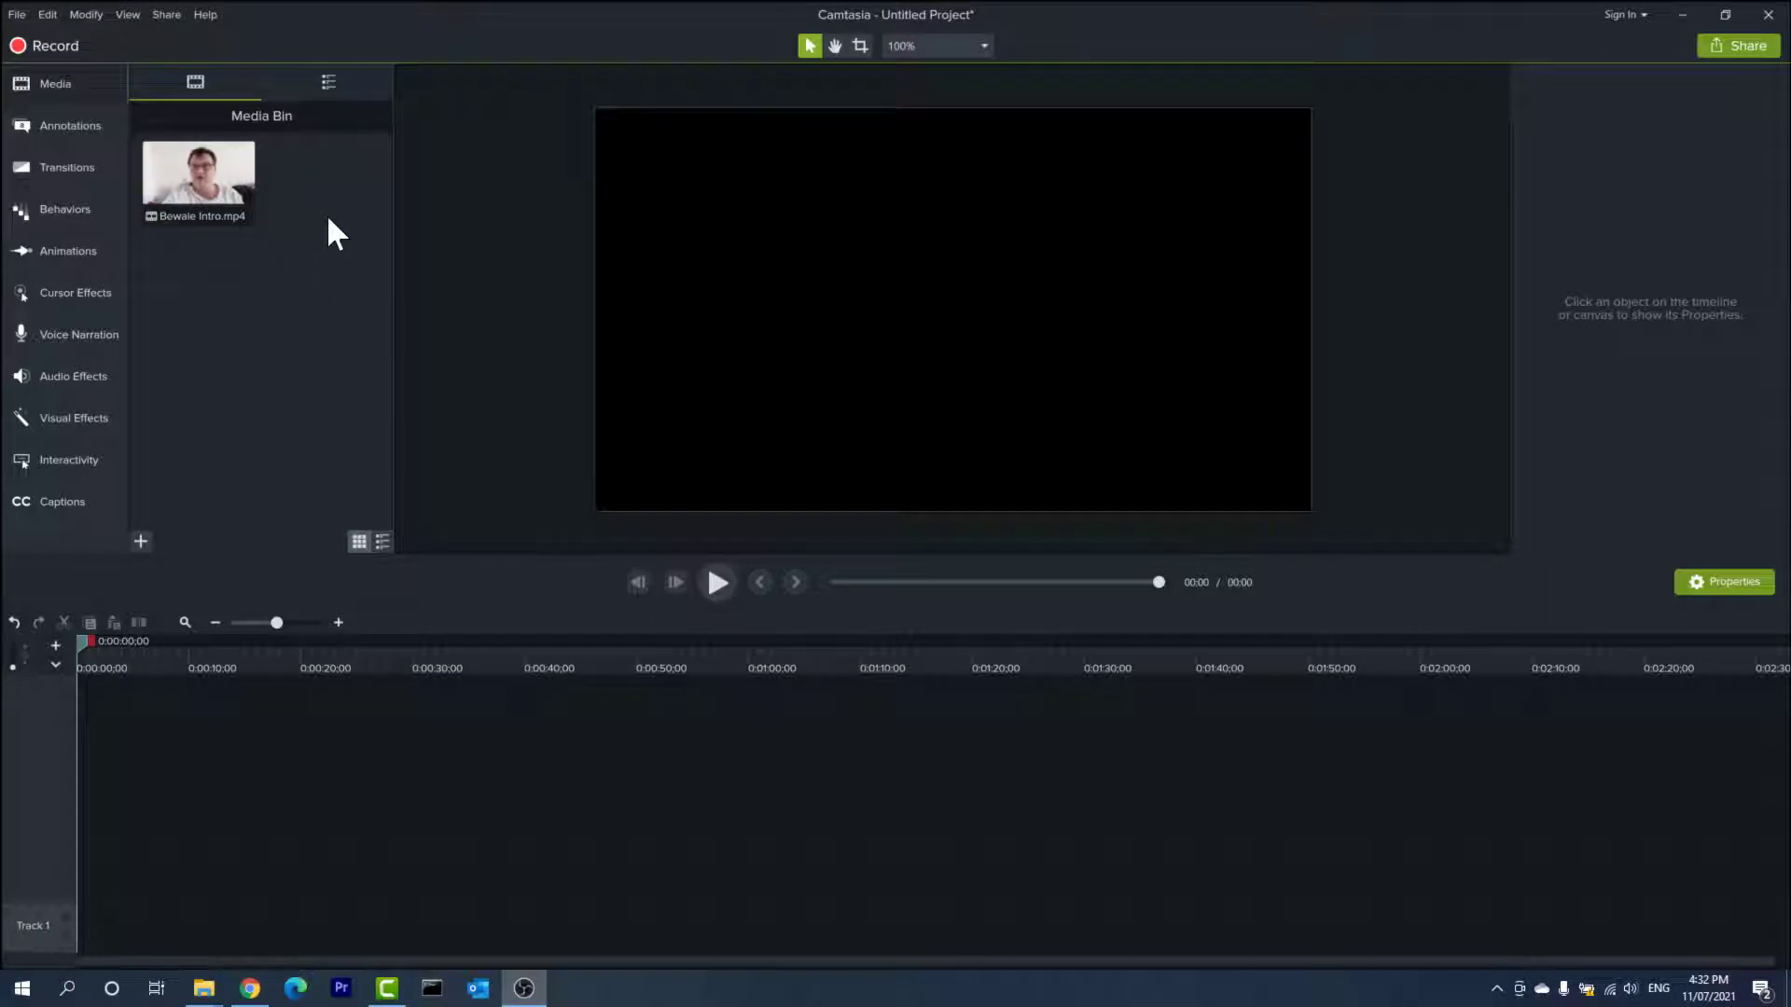
left_click_drag(193, 182, 97, 931)
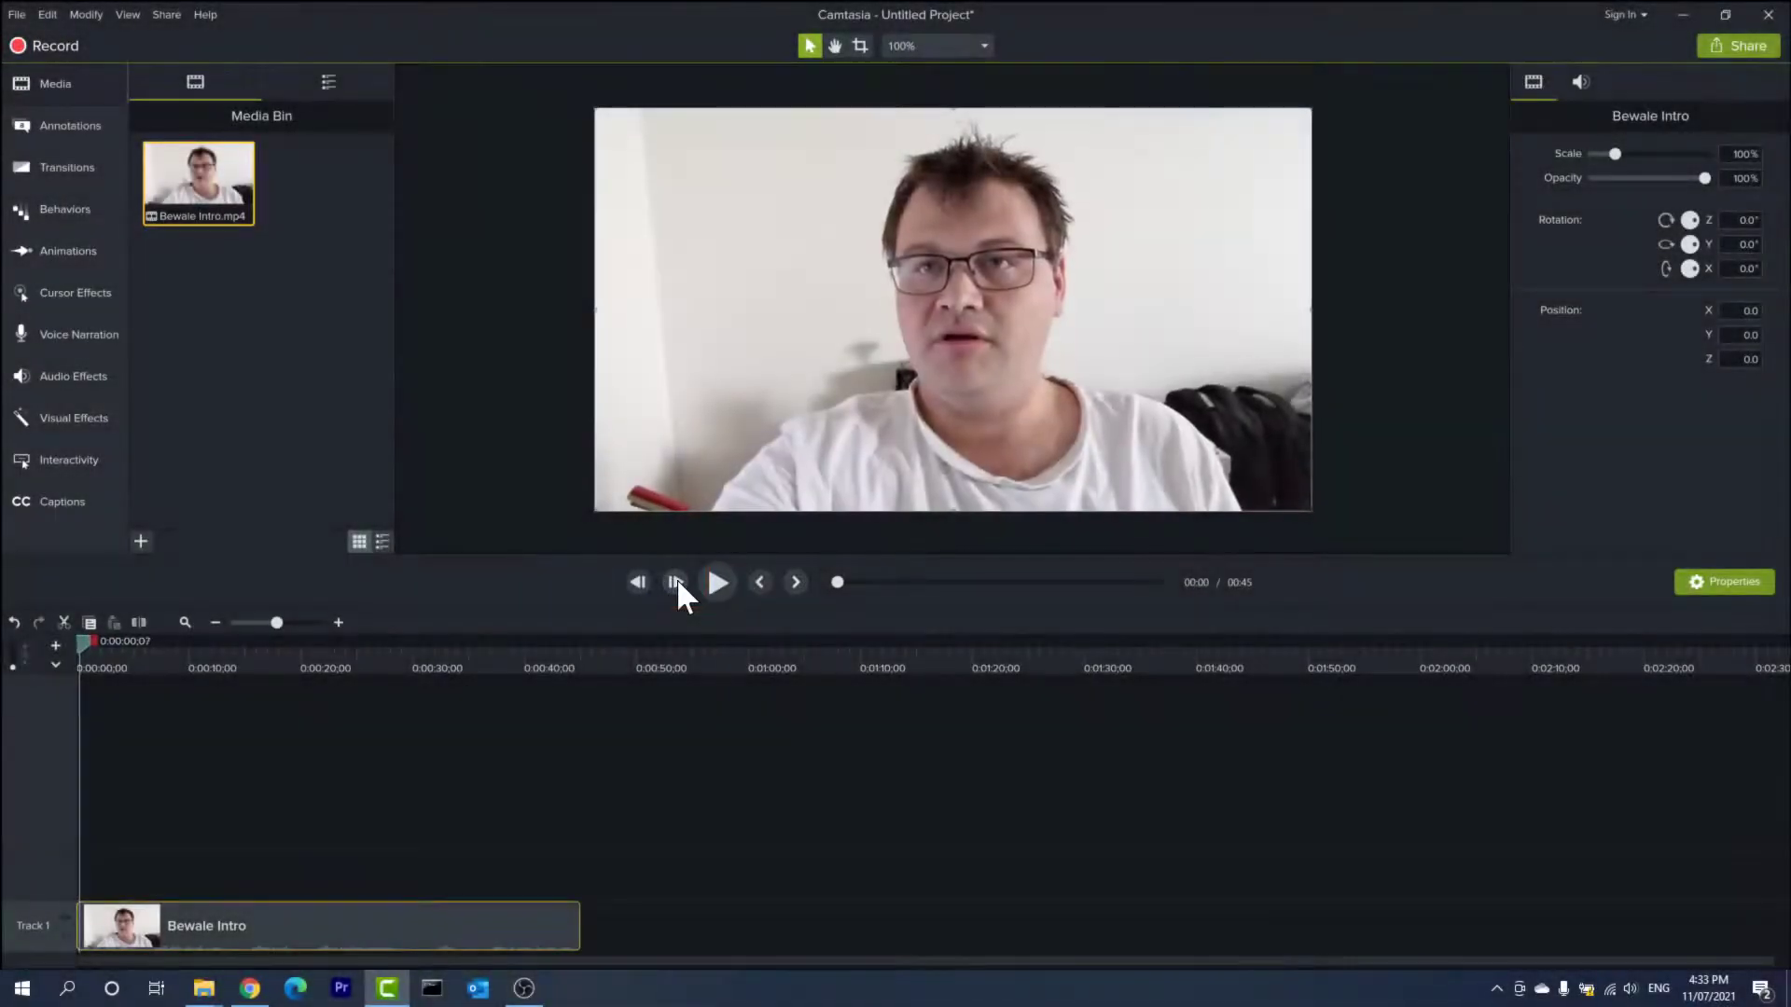
Step forward frame by frame through the first second of the Bewale Intro clip.
left_click(676, 580)
left_click(675, 580)
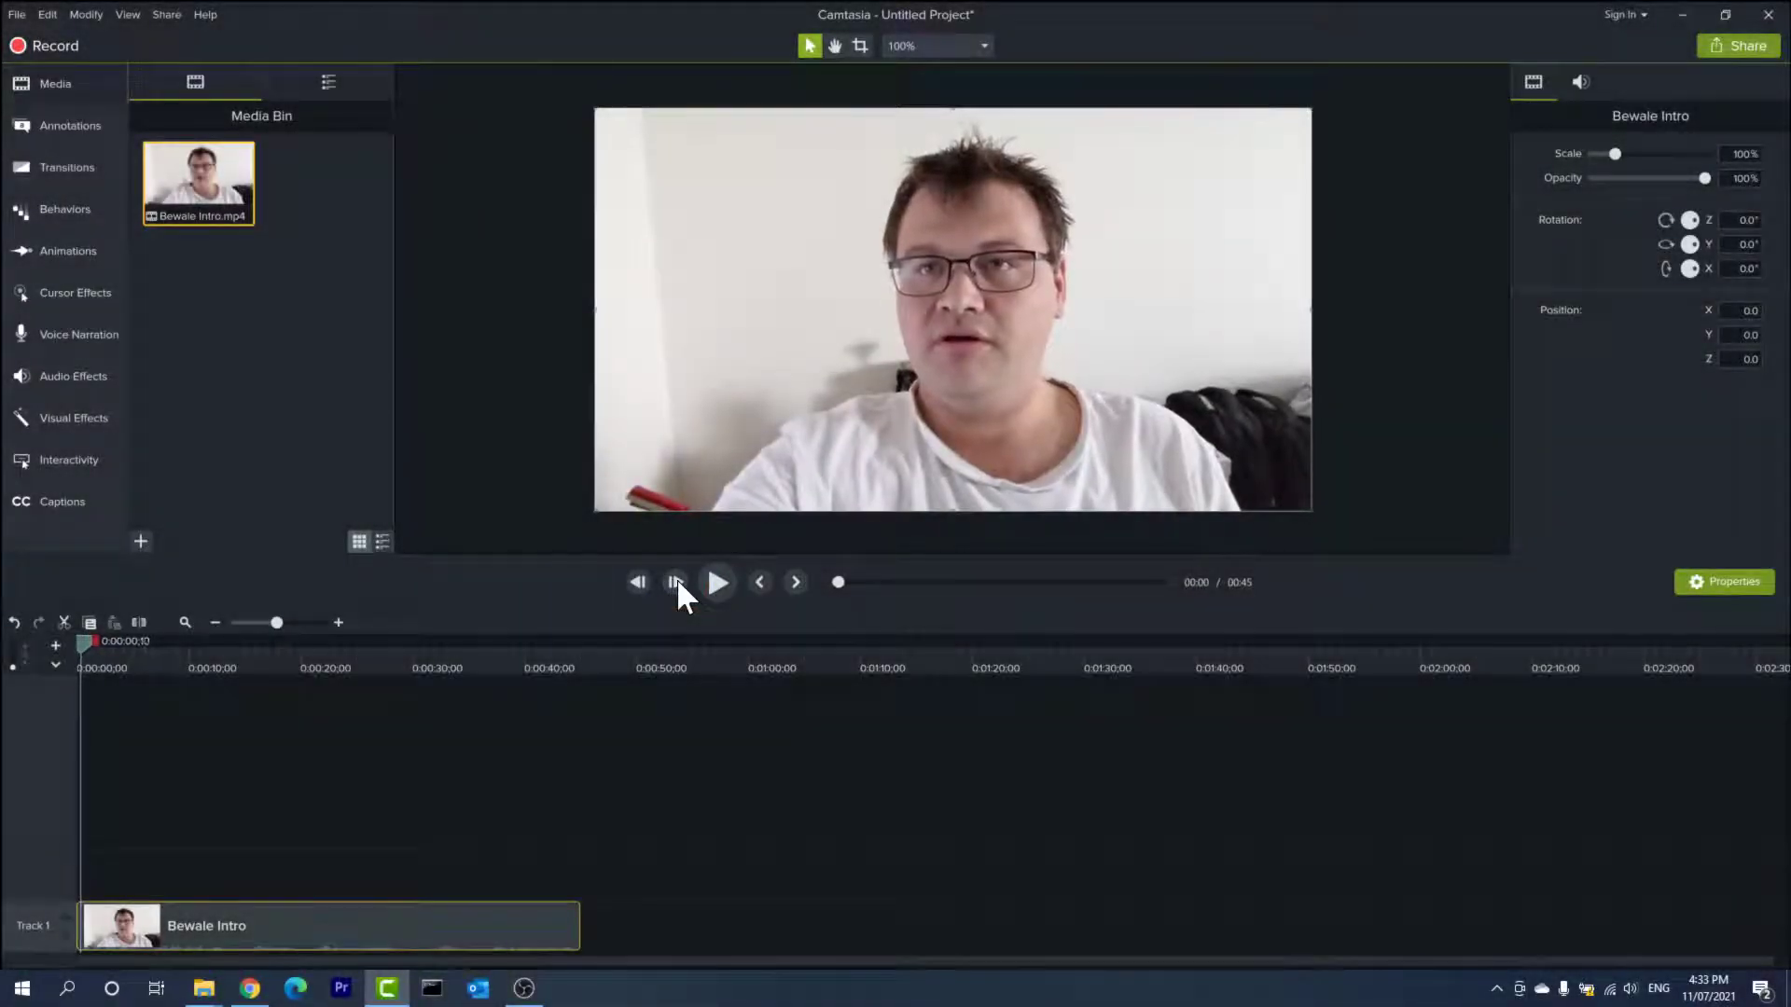
left_click(676, 580)
left_click(676, 580)
left_click(675, 580)
left_click(675, 580)
left_click(676, 581)
left_click(676, 580)
left_click(675, 580)
left_click(675, 580)
left_click(676, 580)
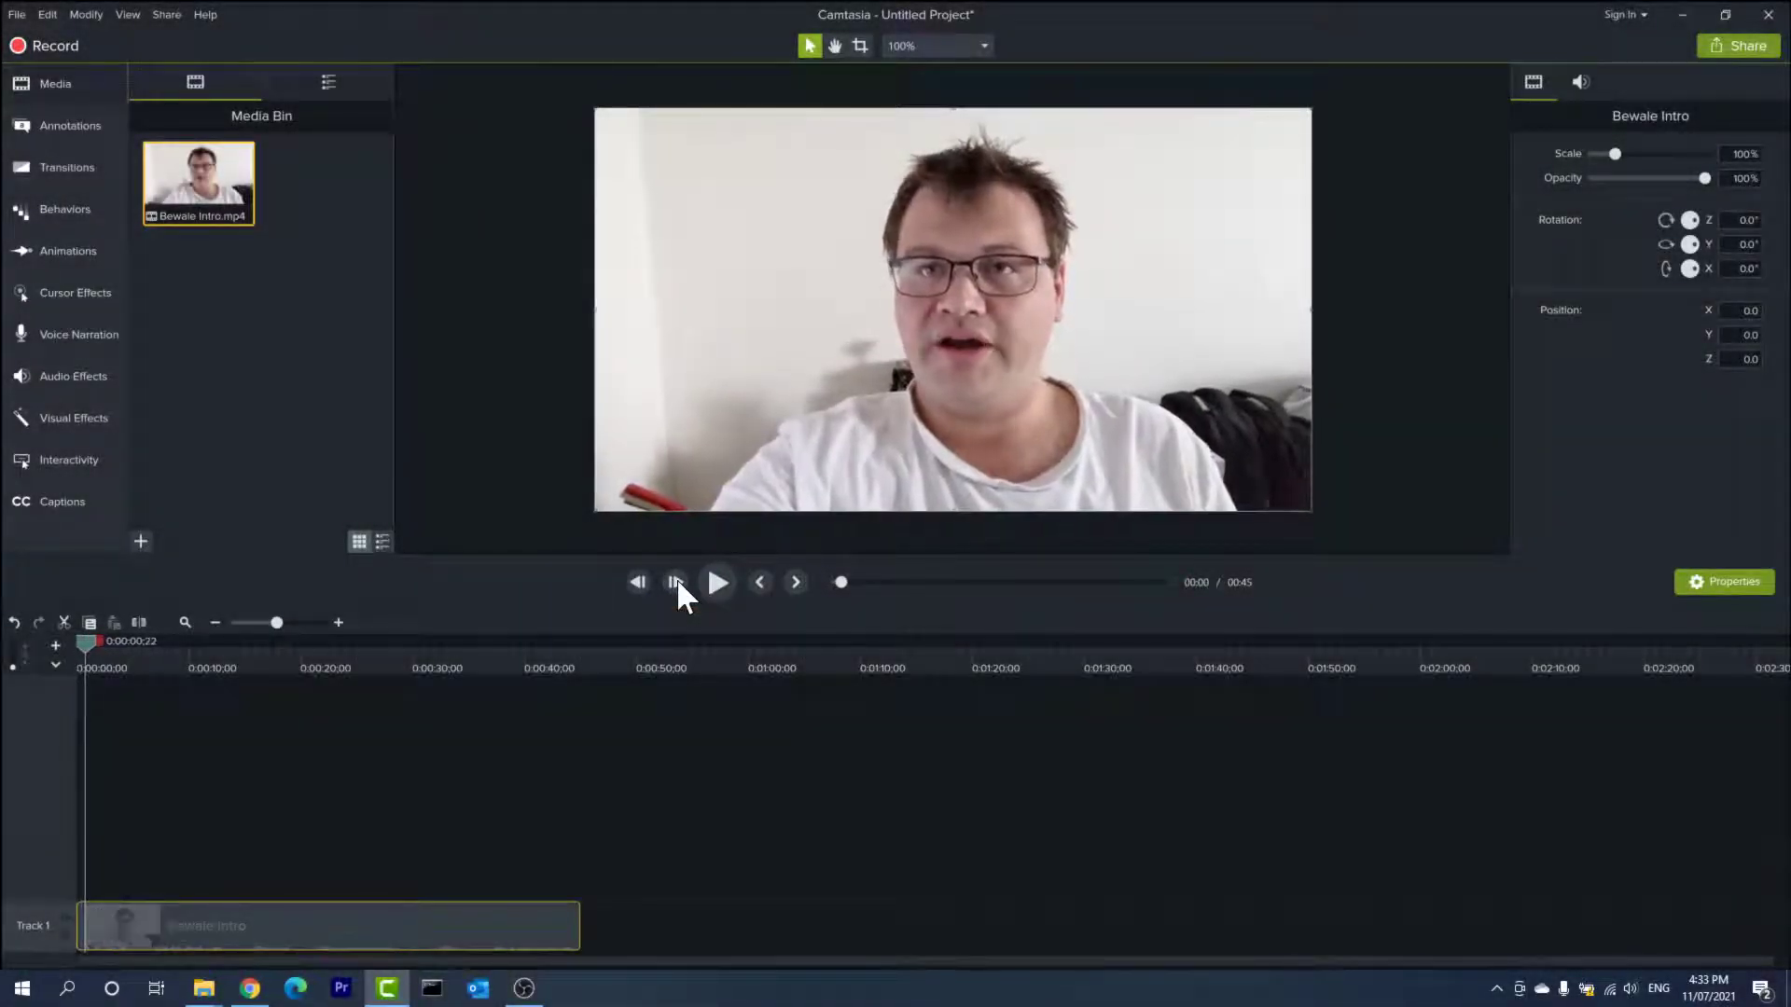
left_click(675, 580)
left_click(675, 580)
left_click(675, 580)
left_click(675, 580)
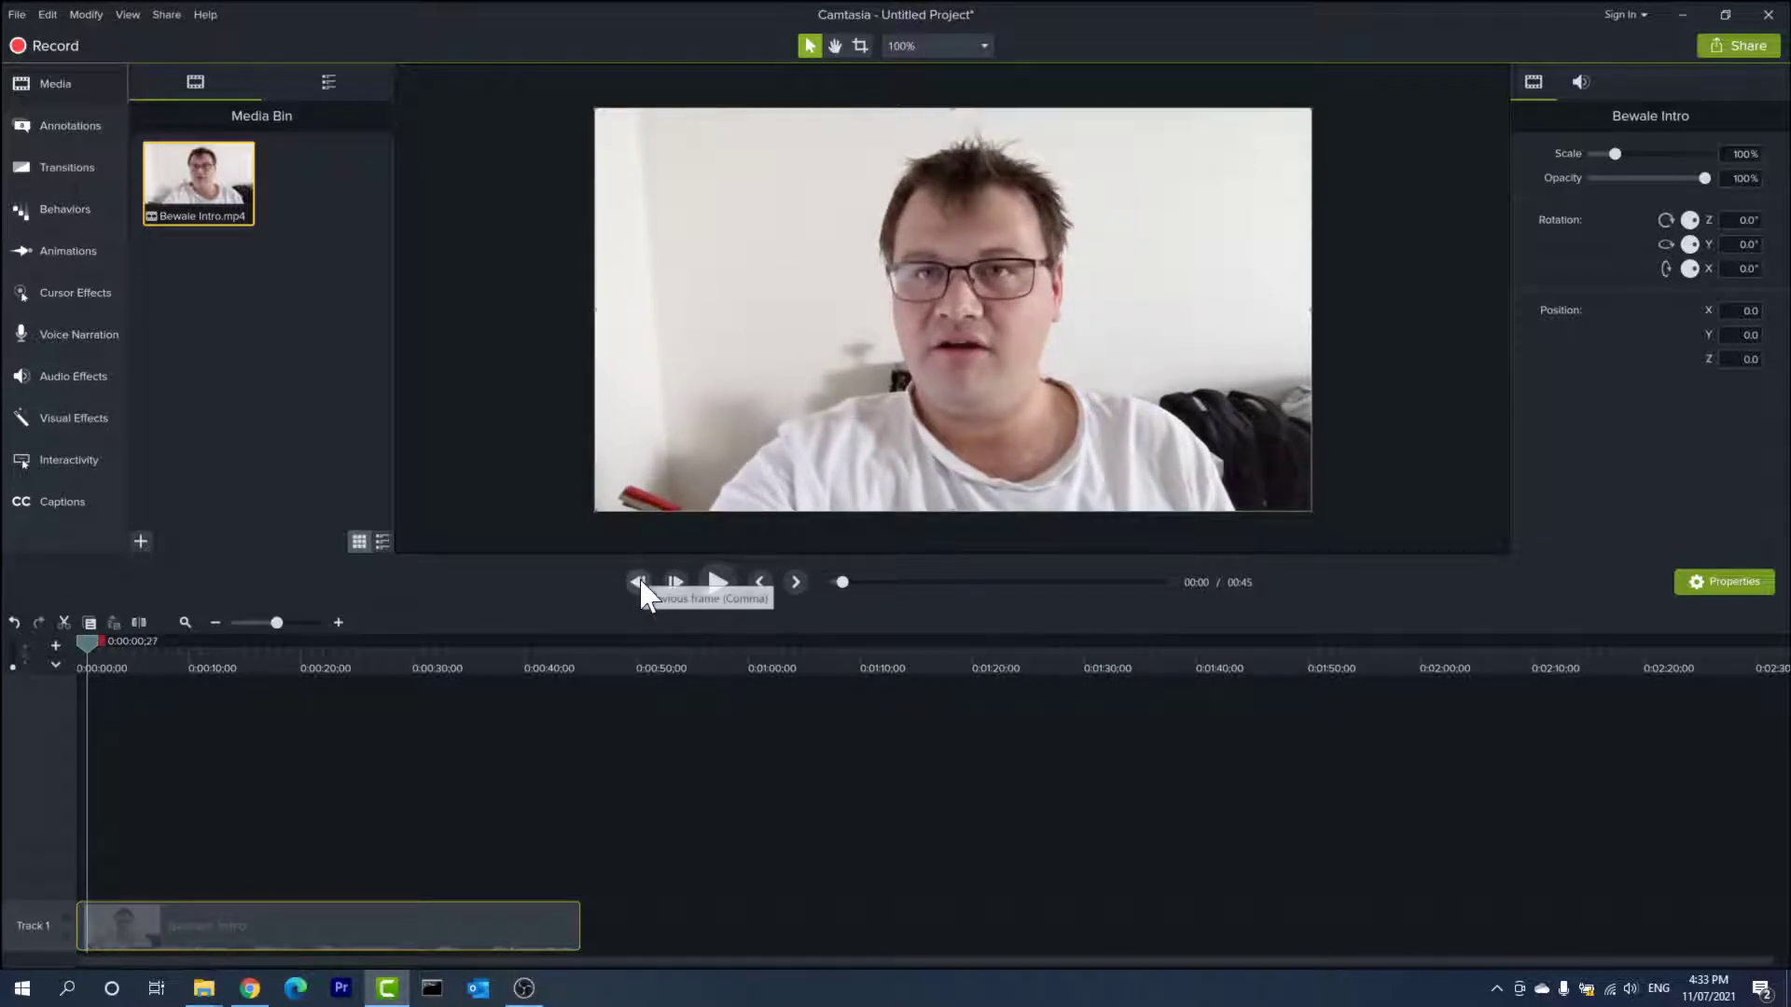
Step back frame by frame toward the start of the Bewale Intro clip.
left_click(639, 581)
left_click(639, 581)
left_click(639, 581)
left_click(639, 581)
left_click(639, 581)
left_click(639, 581)
left_click(639, 582)
left_click(639, 581)
left_click(639, 582)
left_click(639, 581)
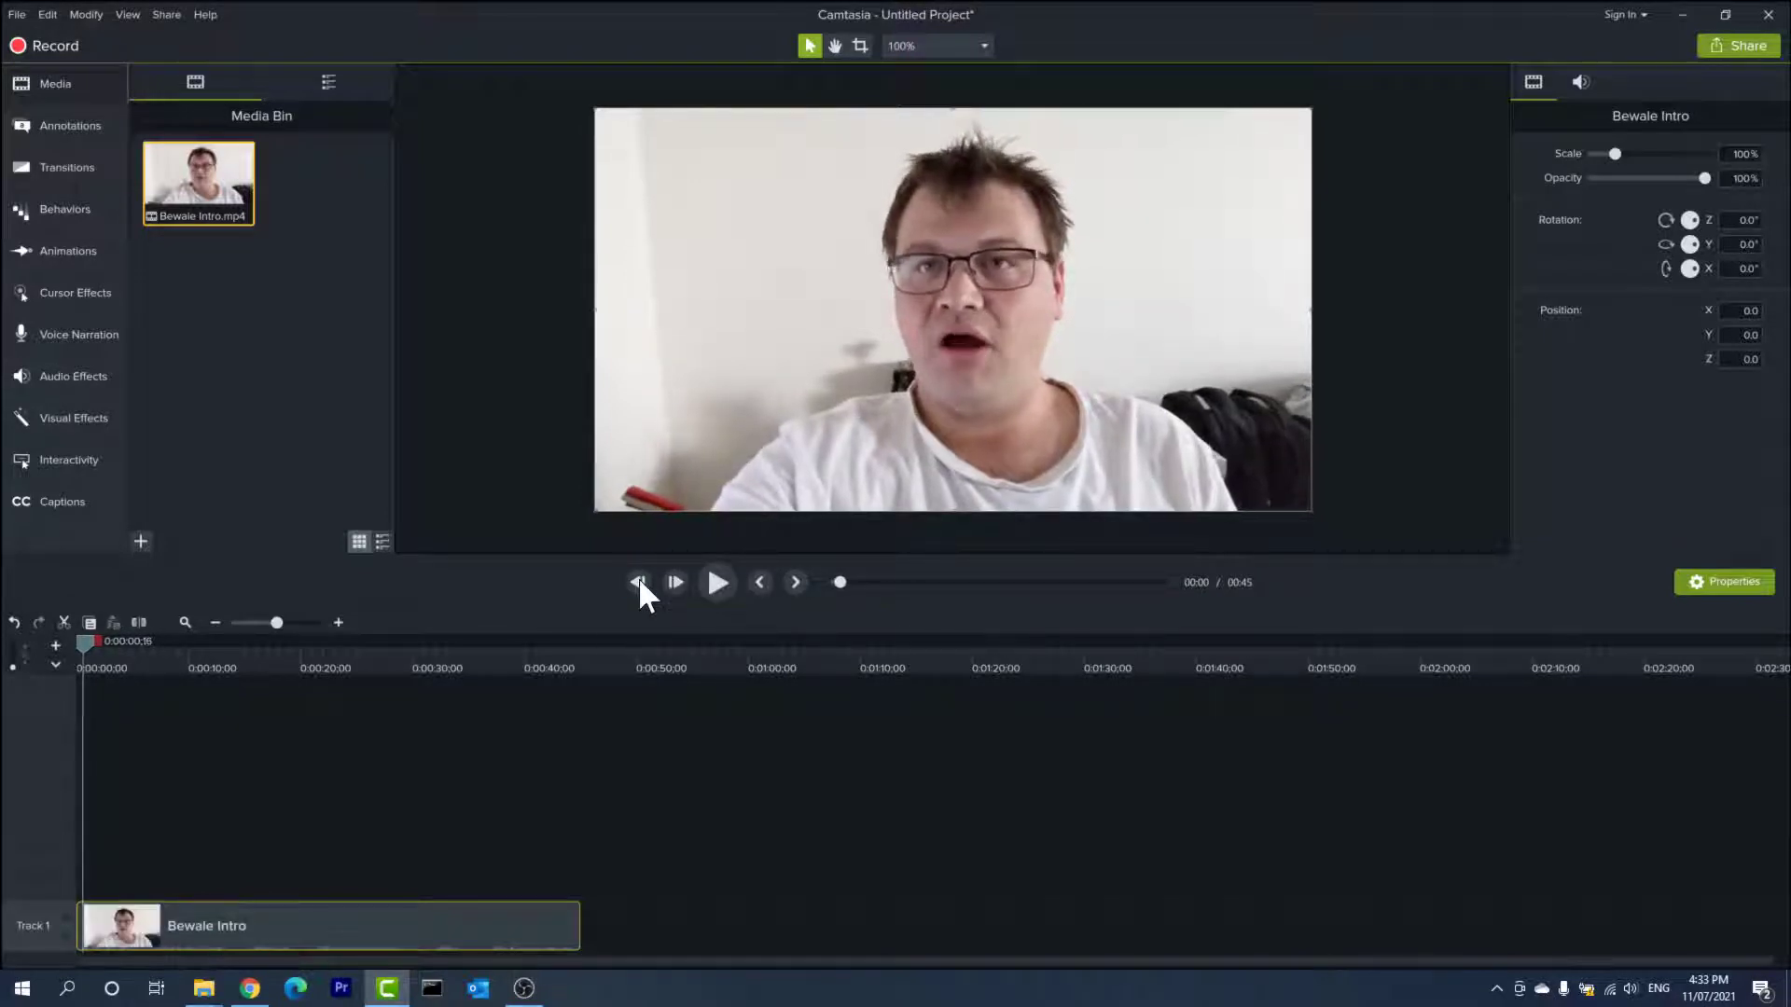
left_click(639, 581)
left_click(639, 581)
left_click(639, 581)
left_click(639, 582)
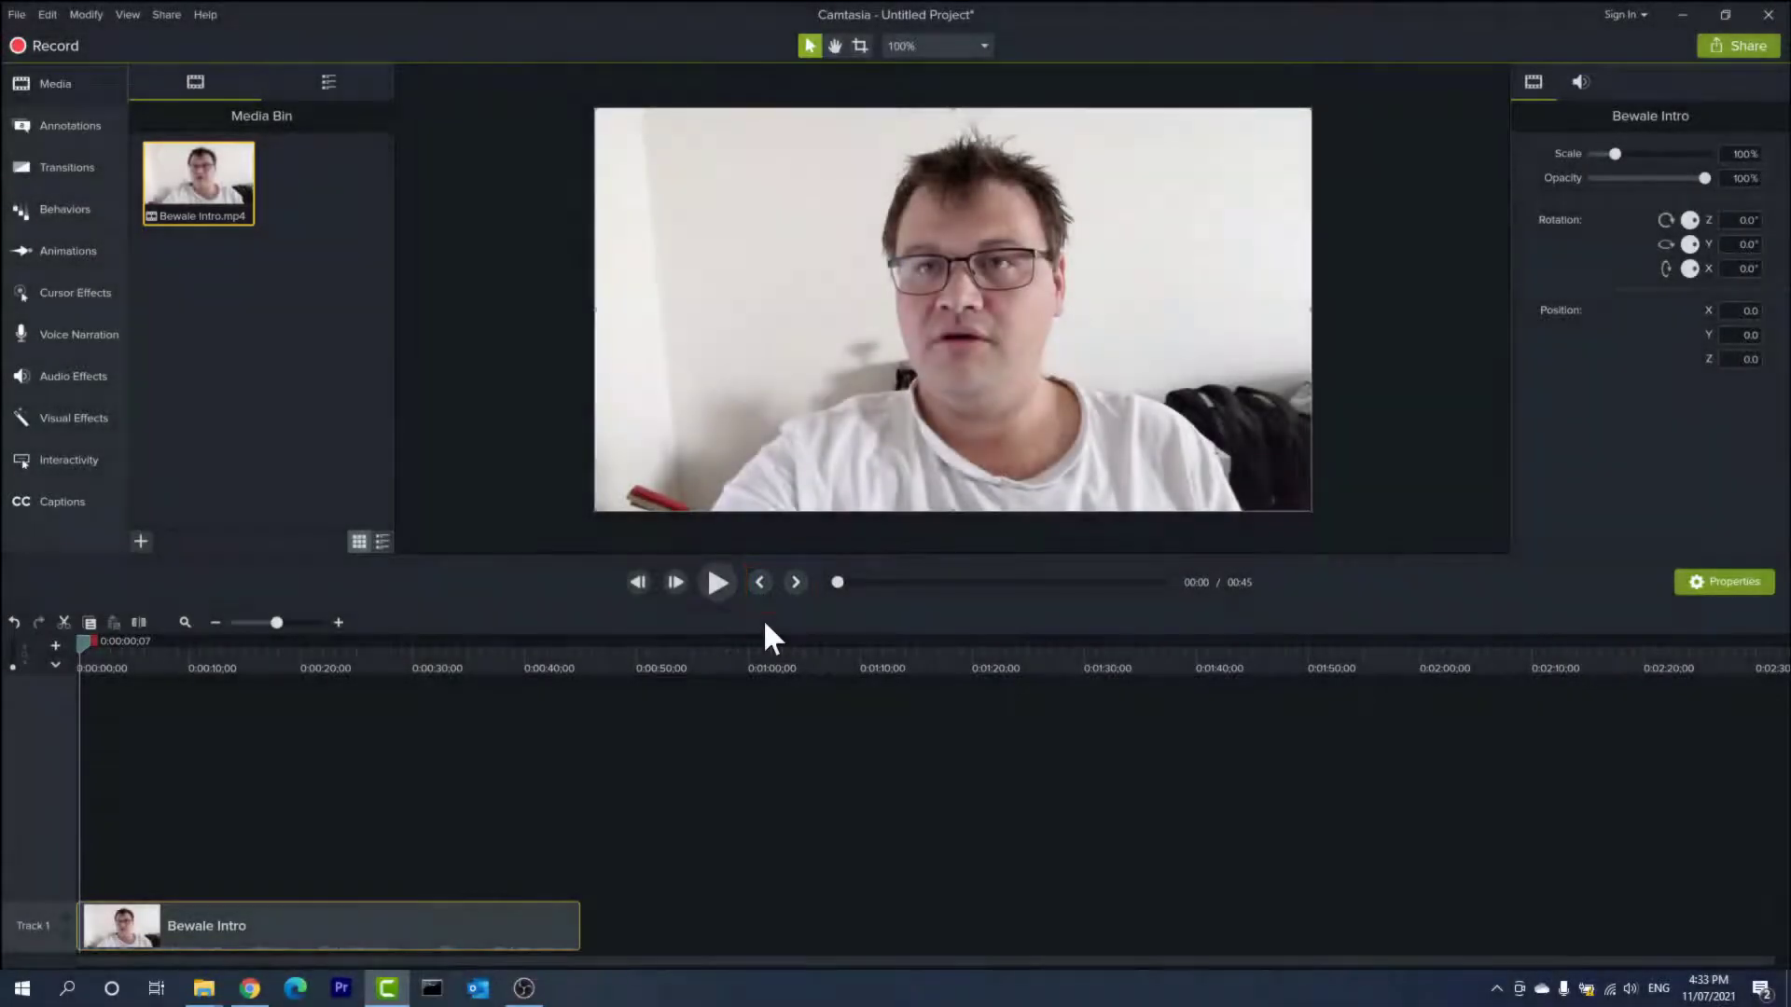
Jump to the clip's end and back to its start, and play its opening up to about 0:00:05.
left_click(798, 582)
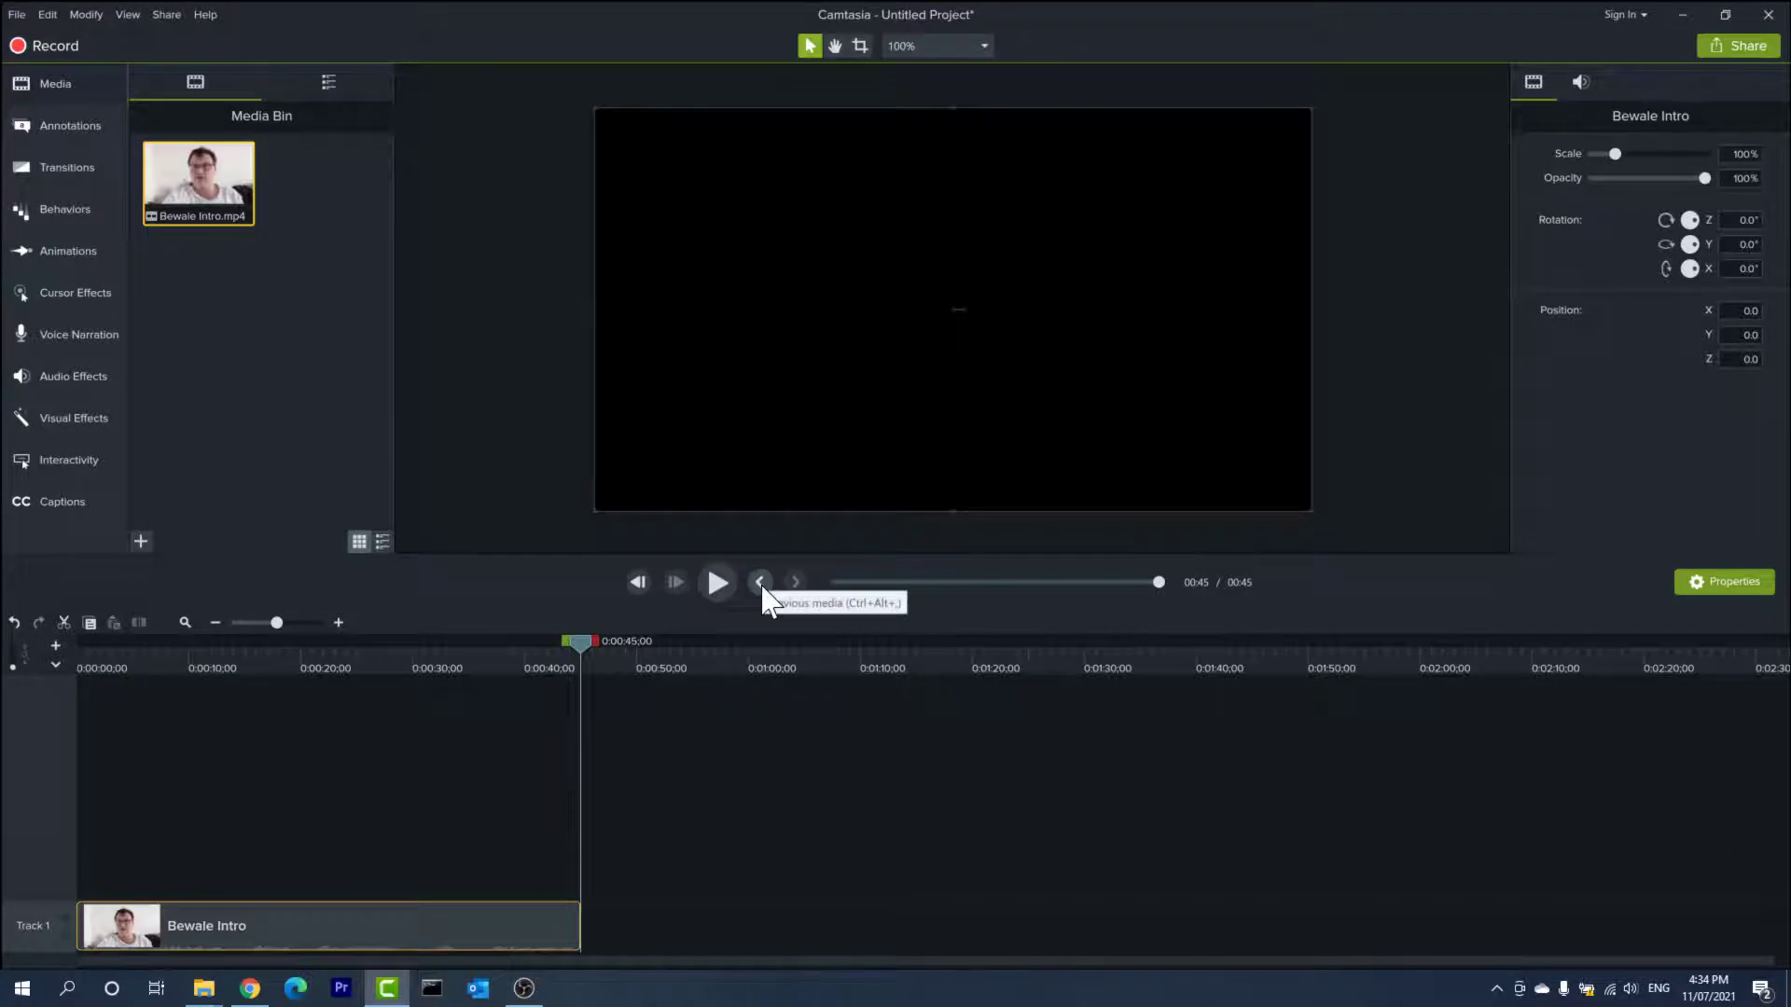
left_click(760, 582)
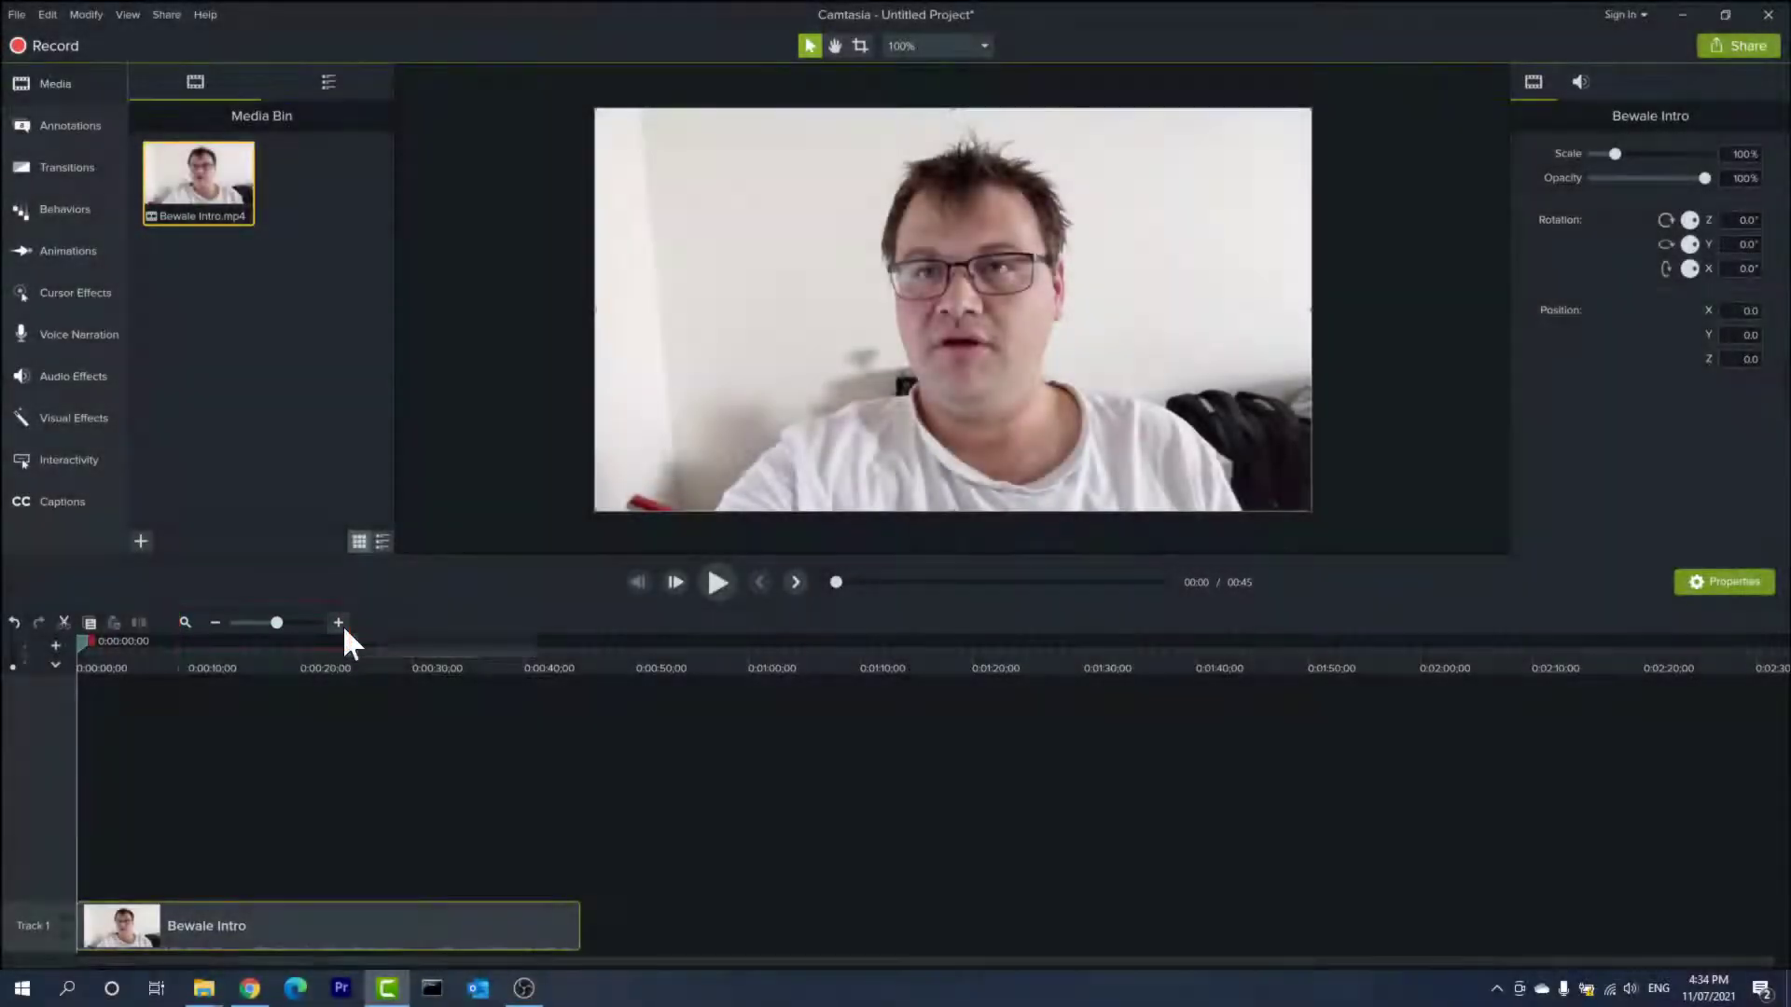
left_click(342, 627)
left_click(342, 627)
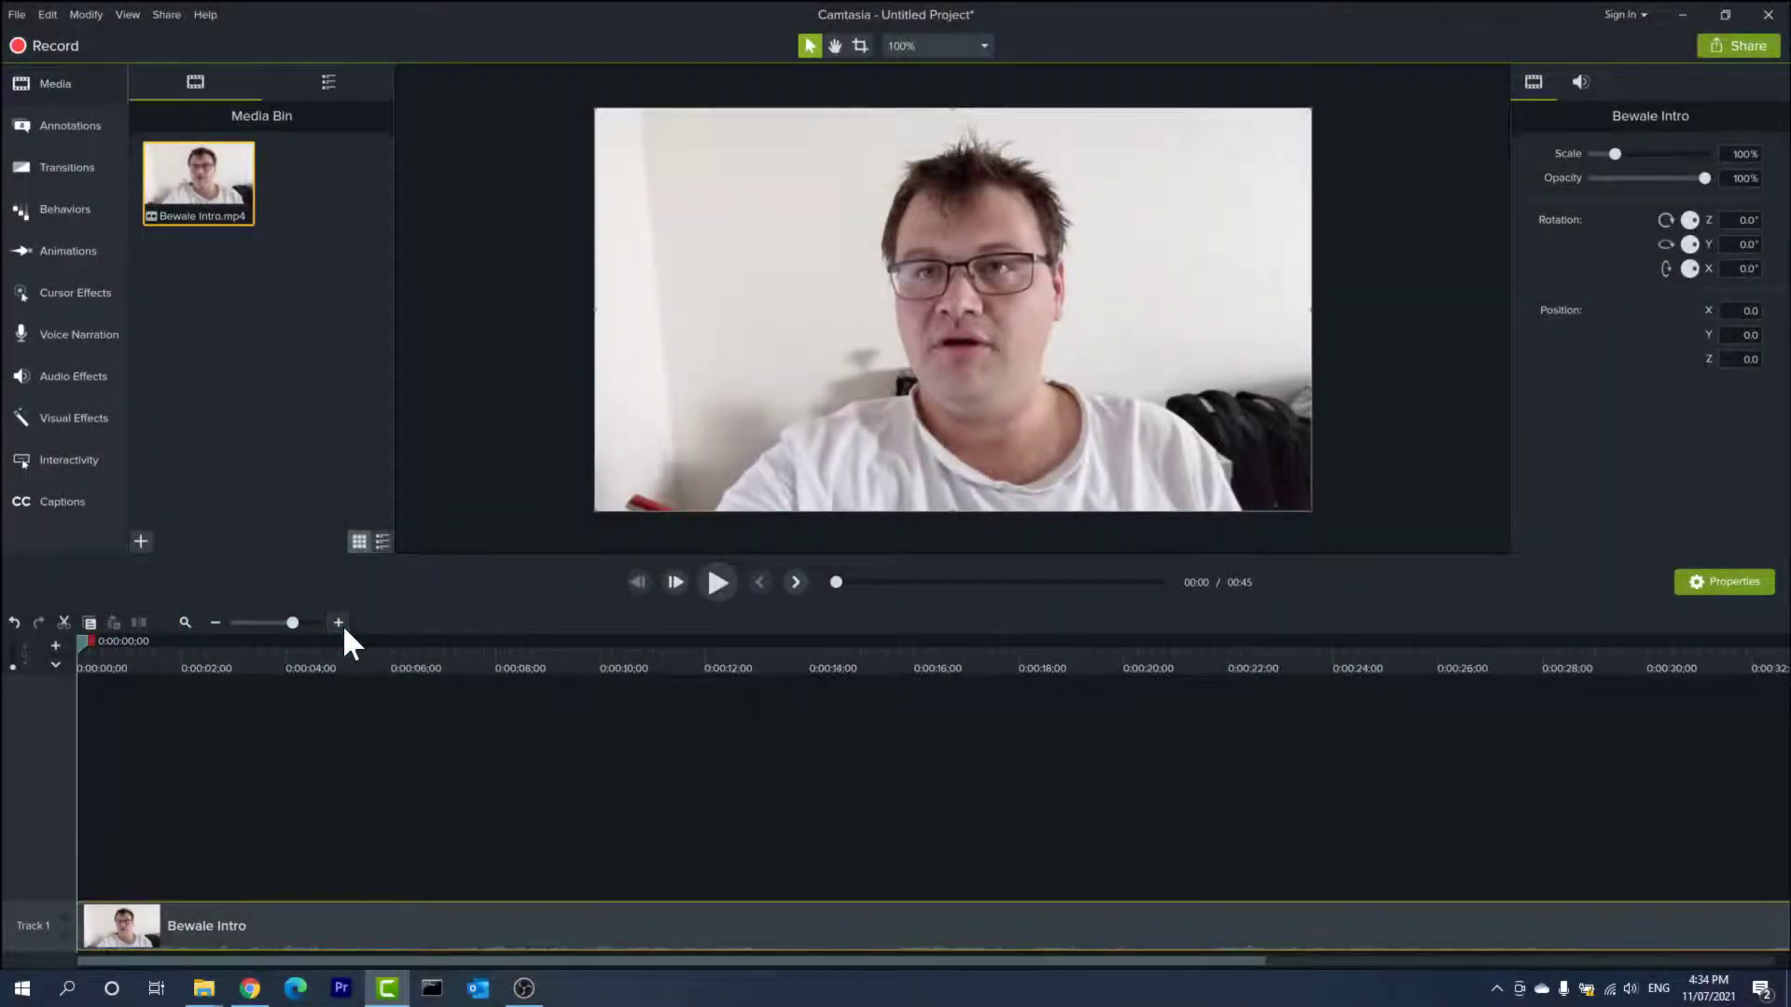
left_click(215, 623)
left_click(214, 622)
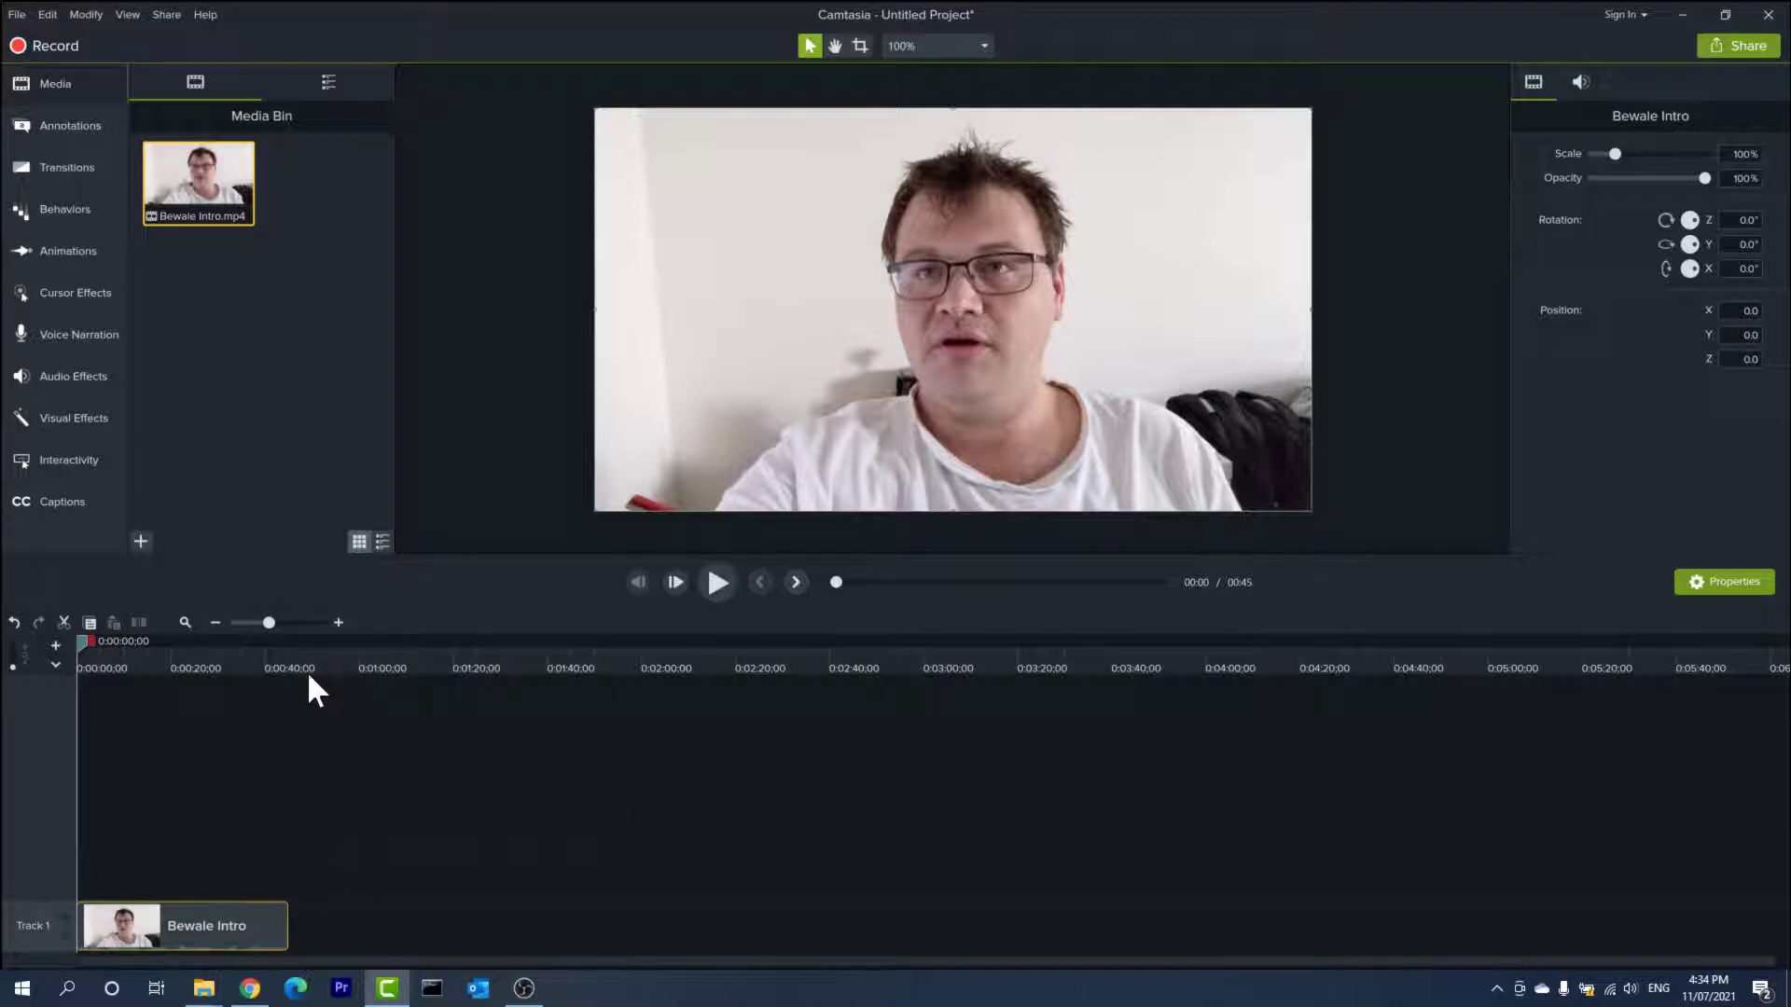
left_click(715, 585)
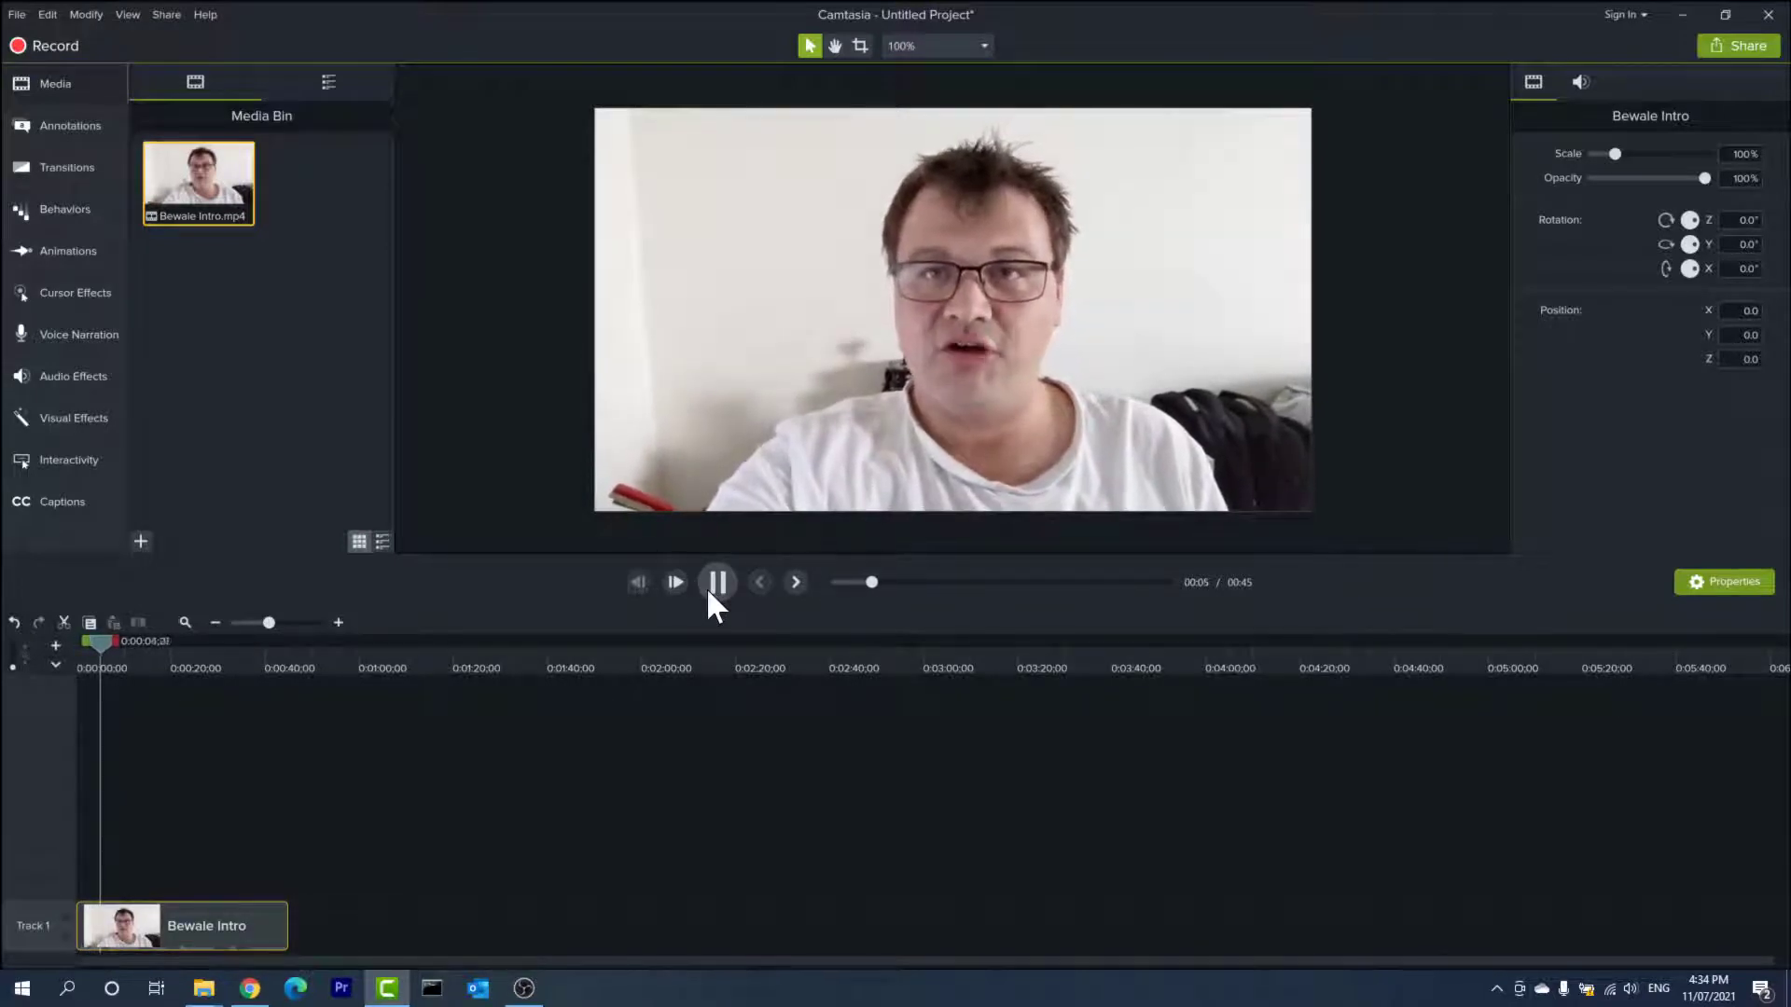
left_click(716, 584)
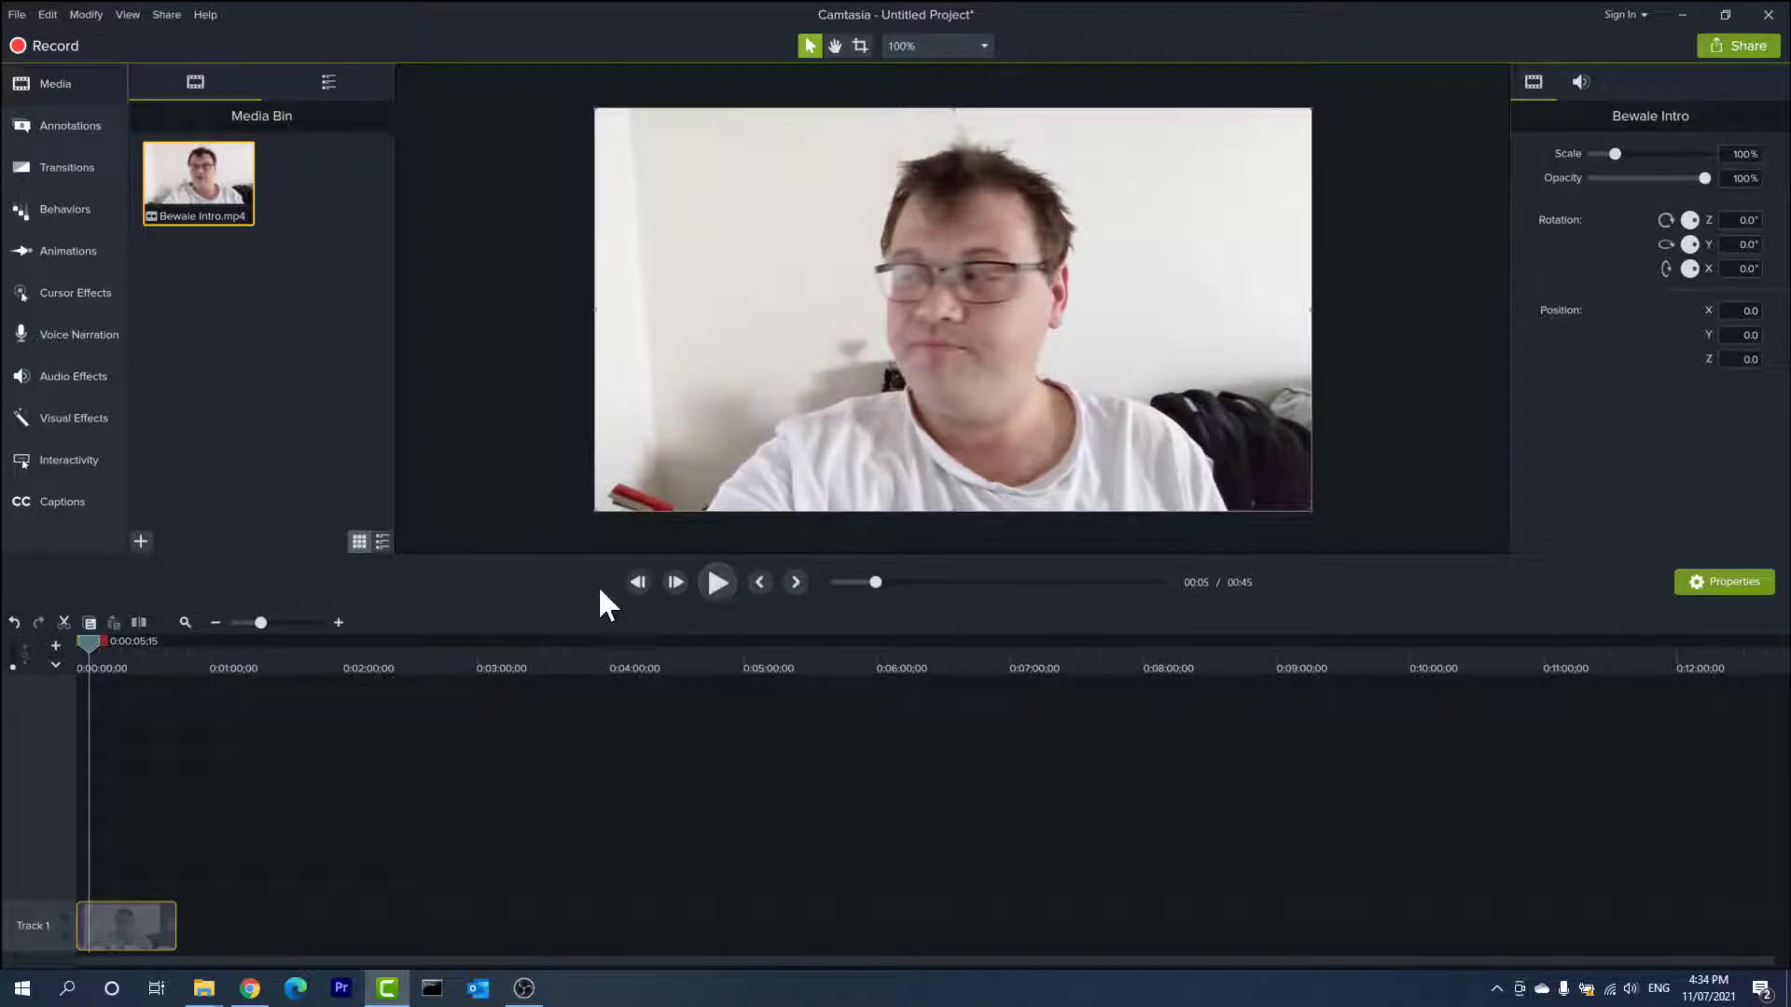
Move the playhead frame by frame to 0:00:05;07 and try to split the Bewale Intro clip there.
left_click(339, 622)
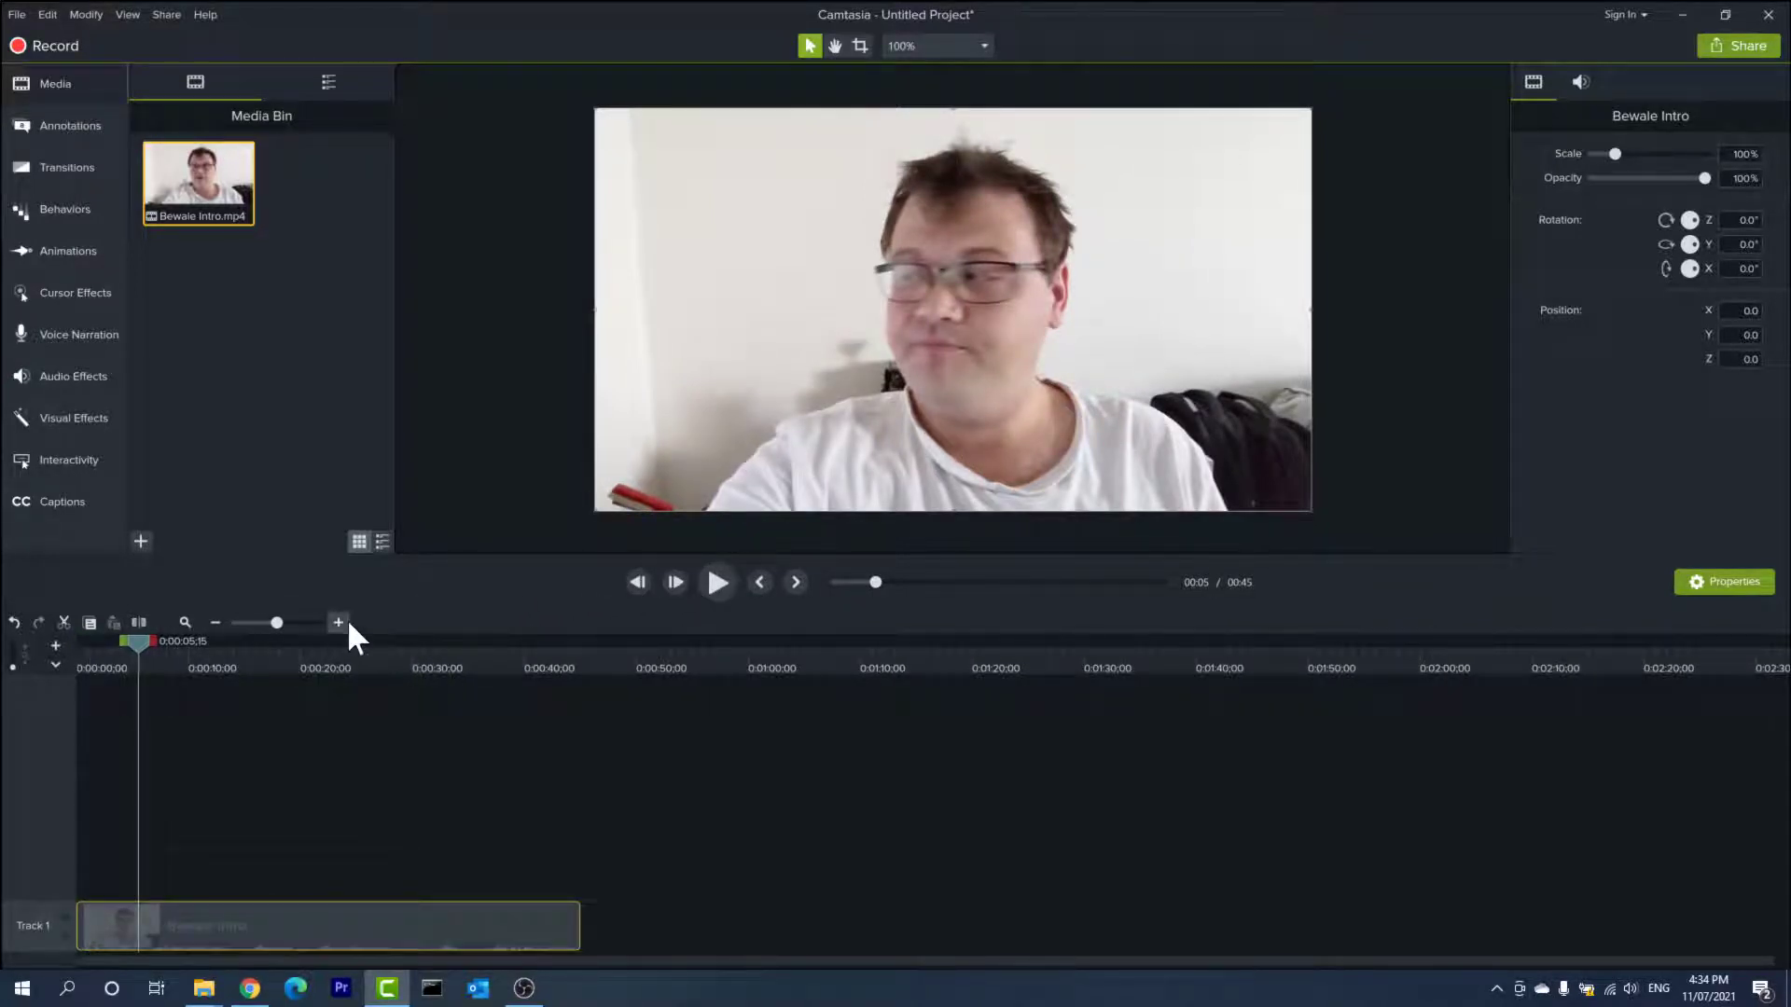
left_click(344, 621)
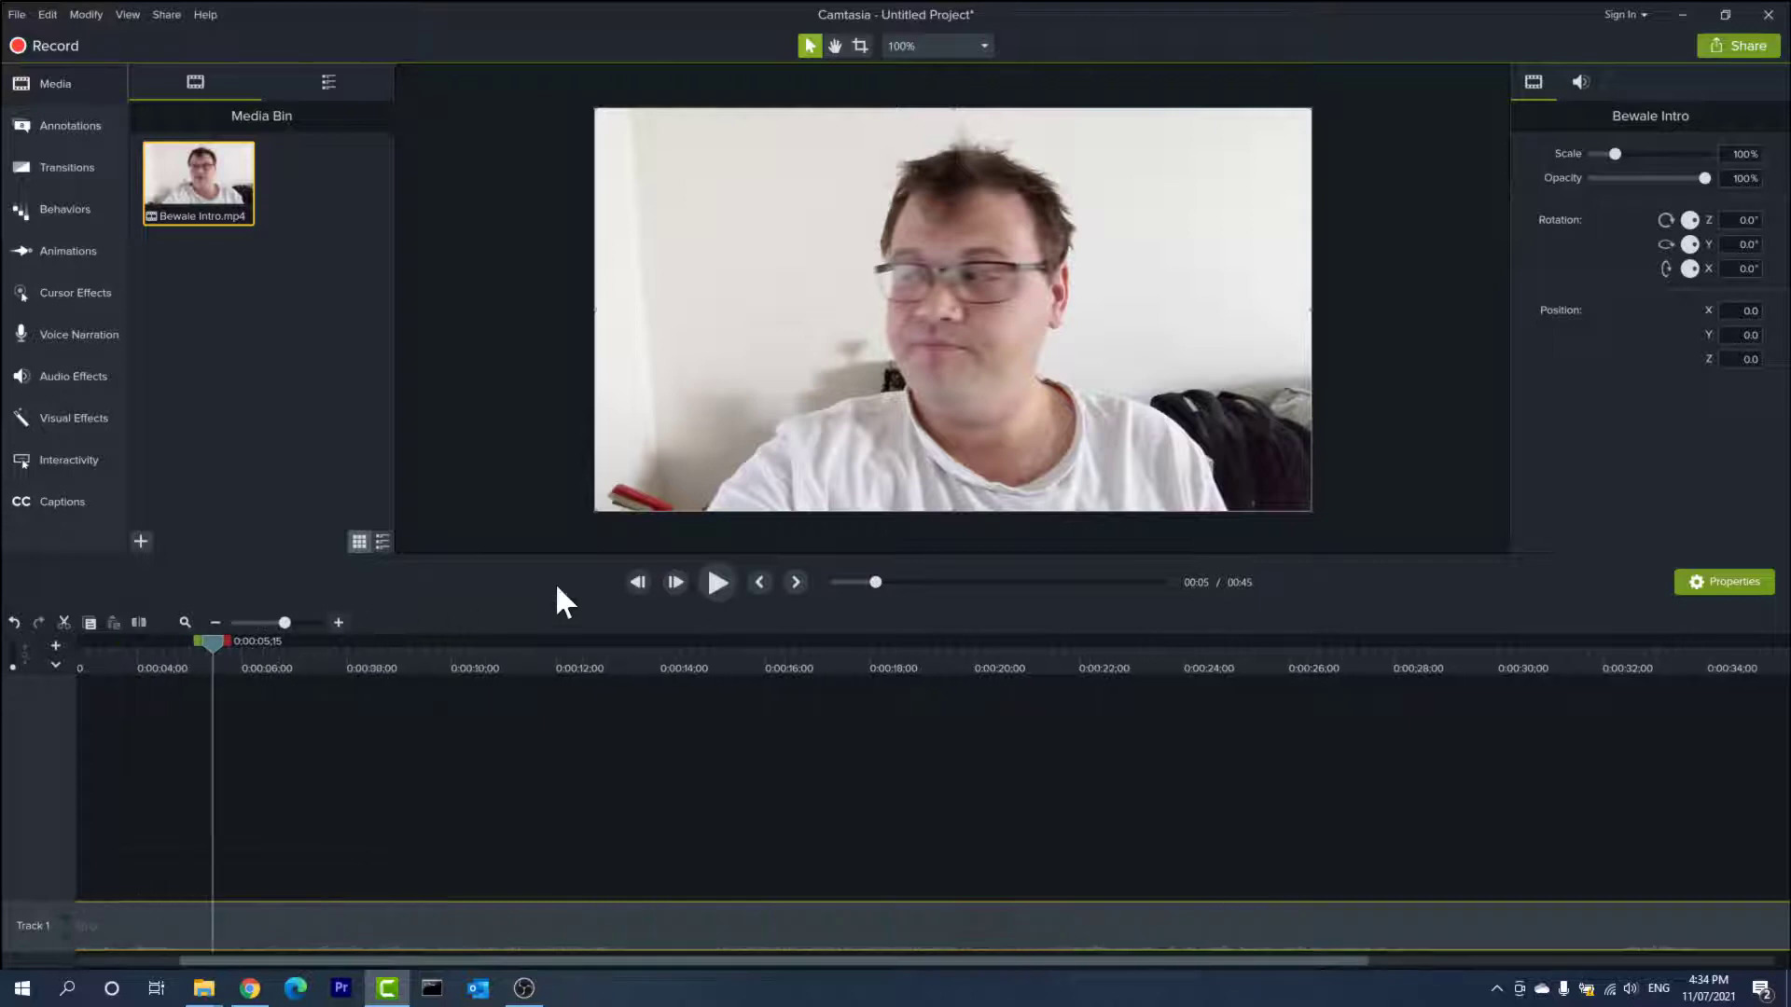
left_click(635, 581)
left_click(636, 581)
left_click(636, 581)
left_click(635, 581)
left_click(635, 582)
left_click(635, 581)
left_click(635, 581)
left_click(636, 581)
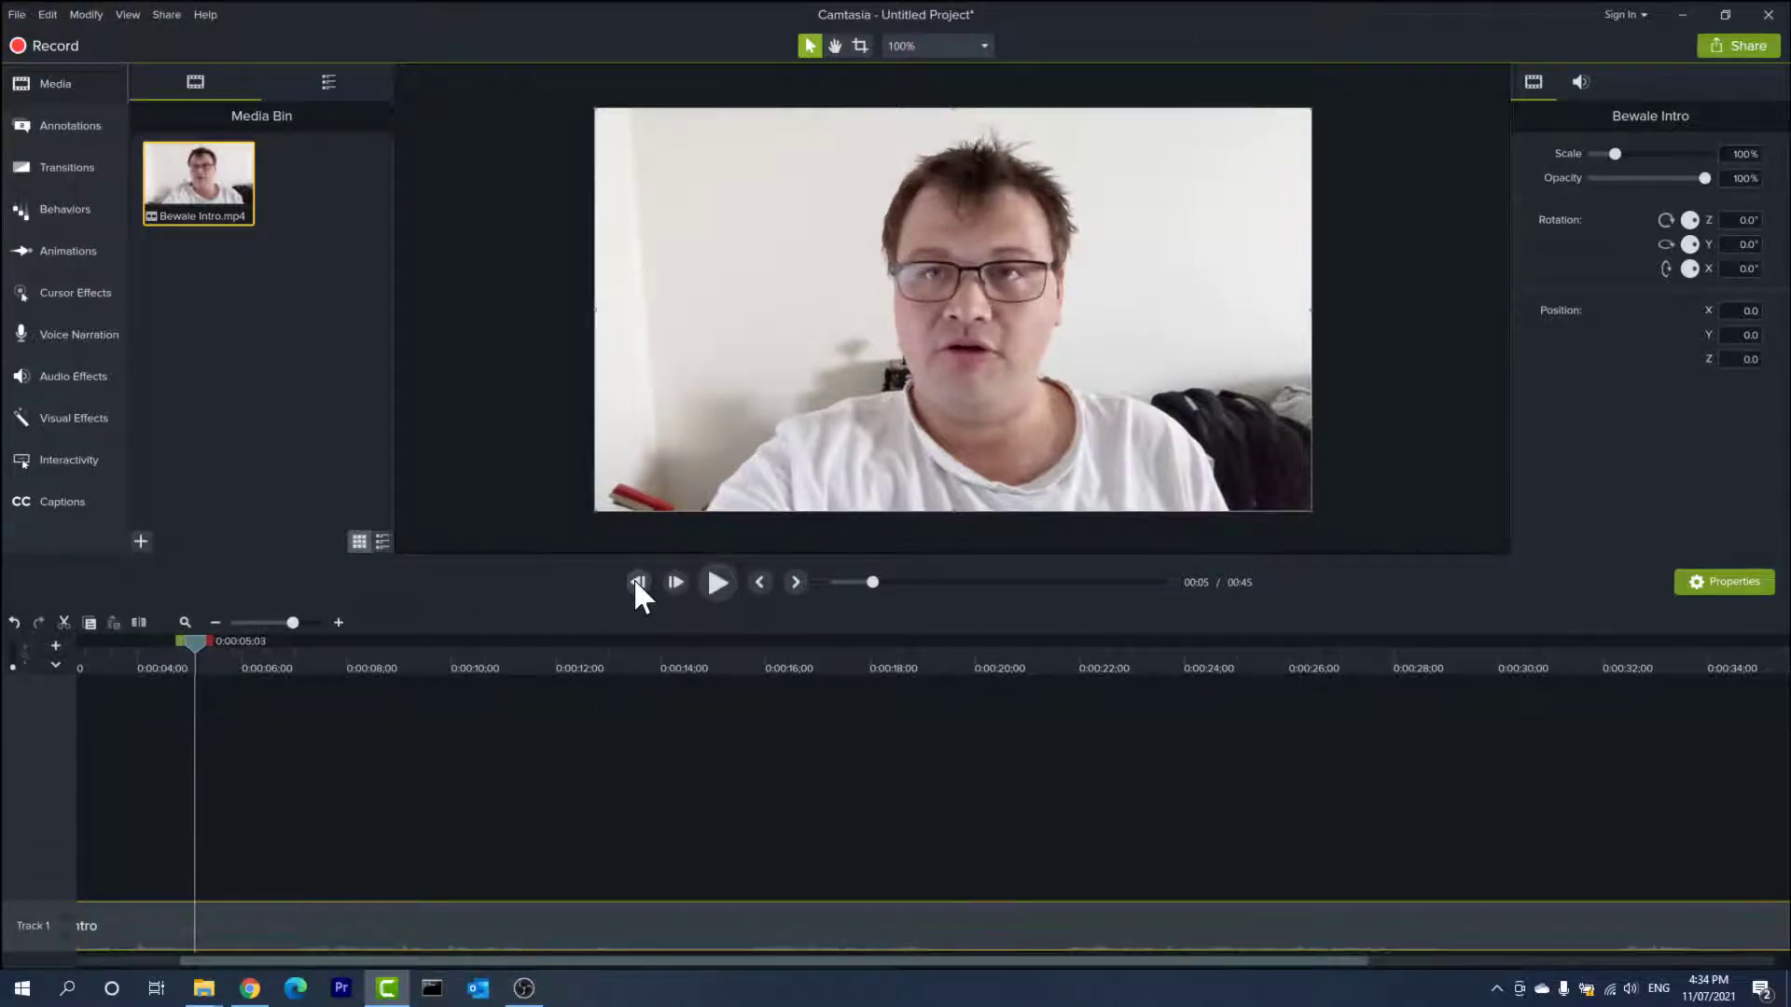
left_click(675, 581)
left_click(675, 581)
left_click(674, 581)
left_click(675, 581)
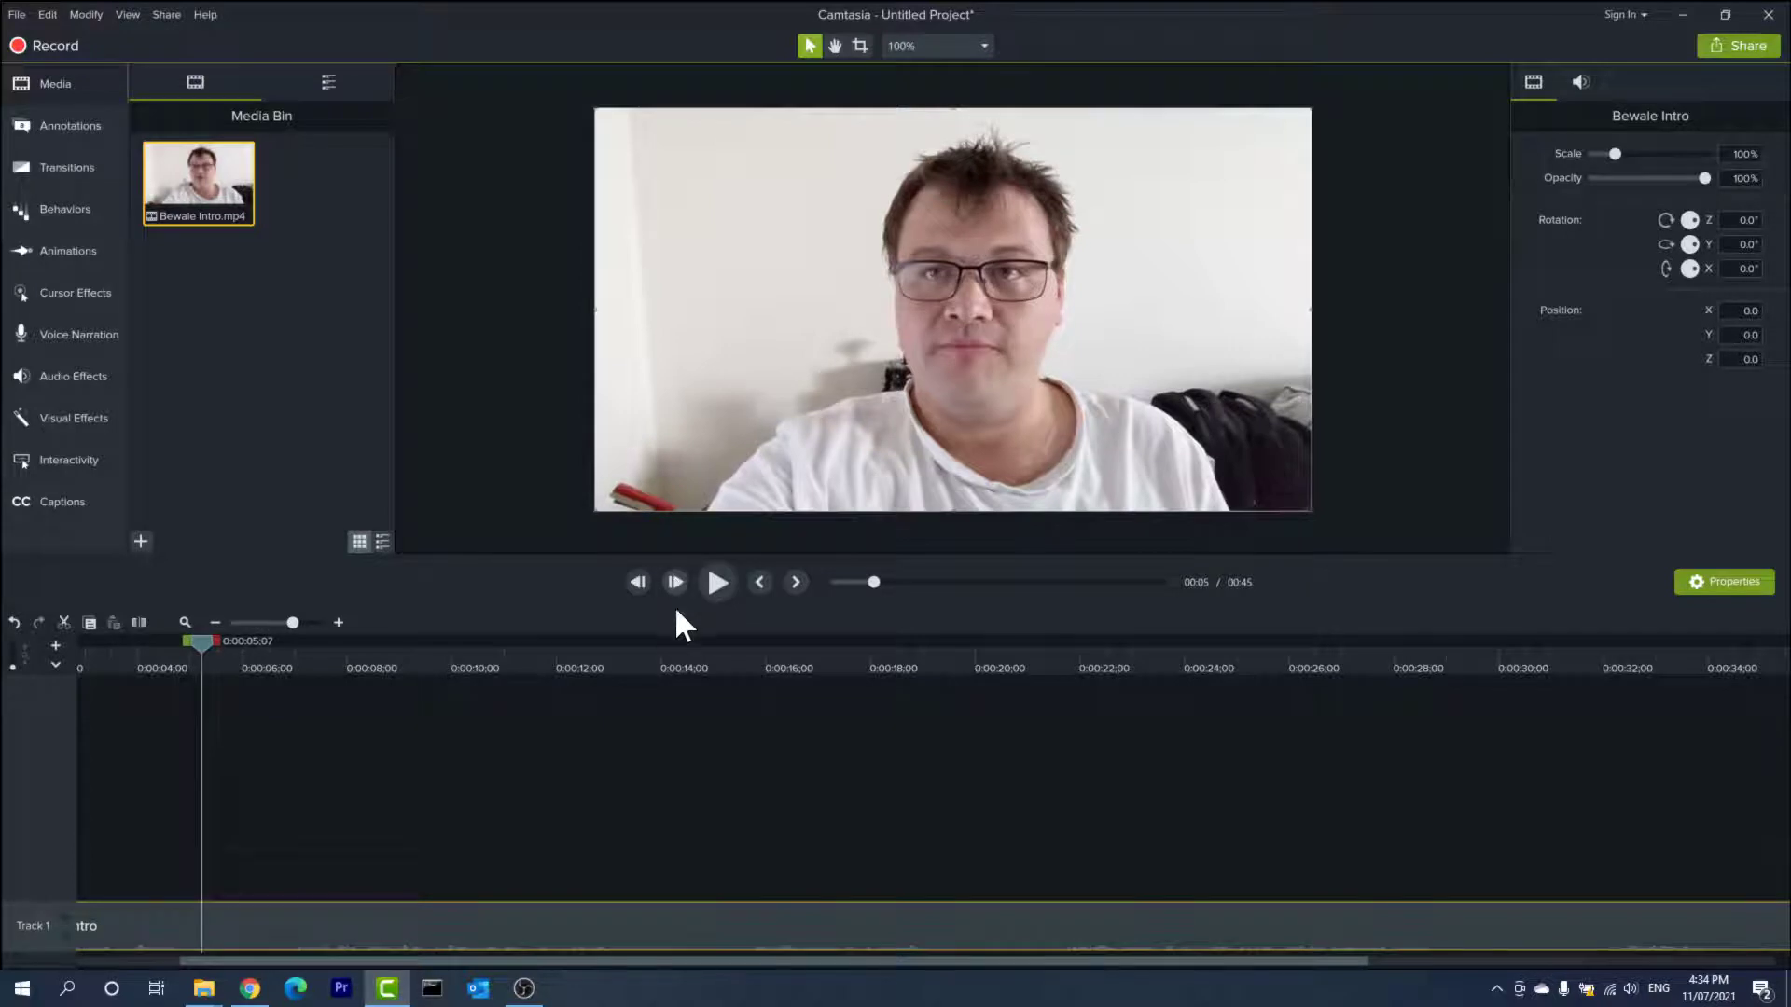
left_click(213, 622)
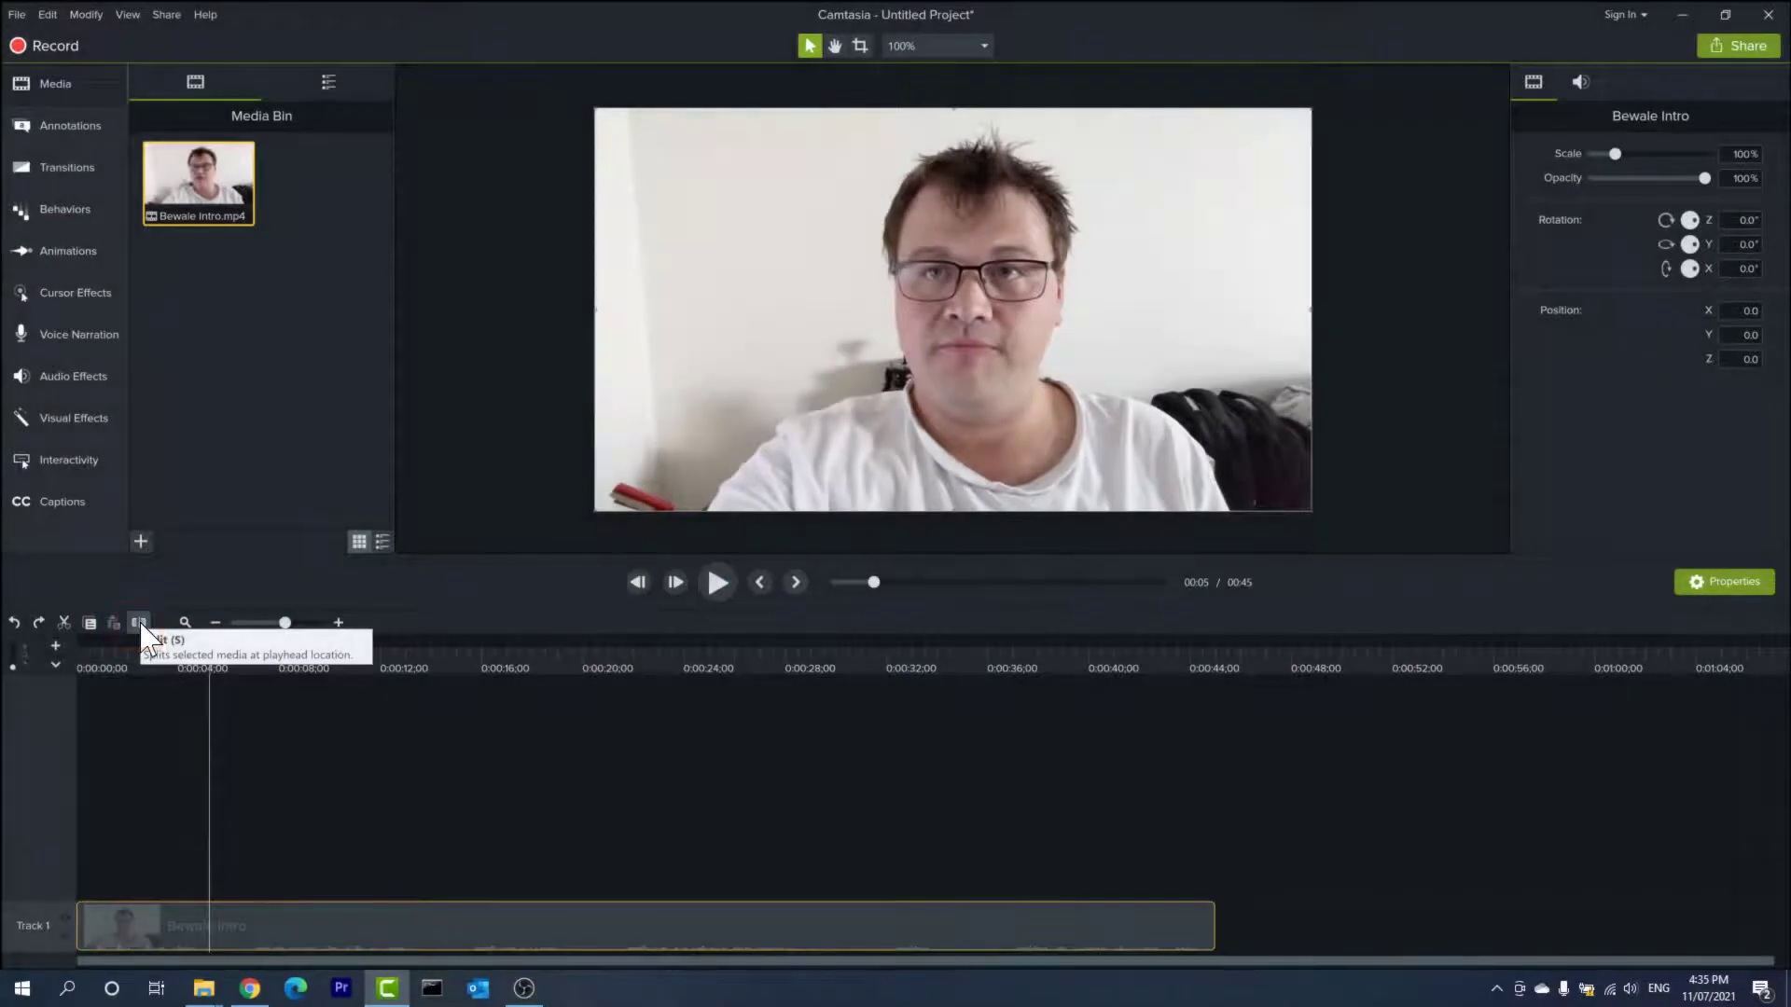
left_click(139, 623)
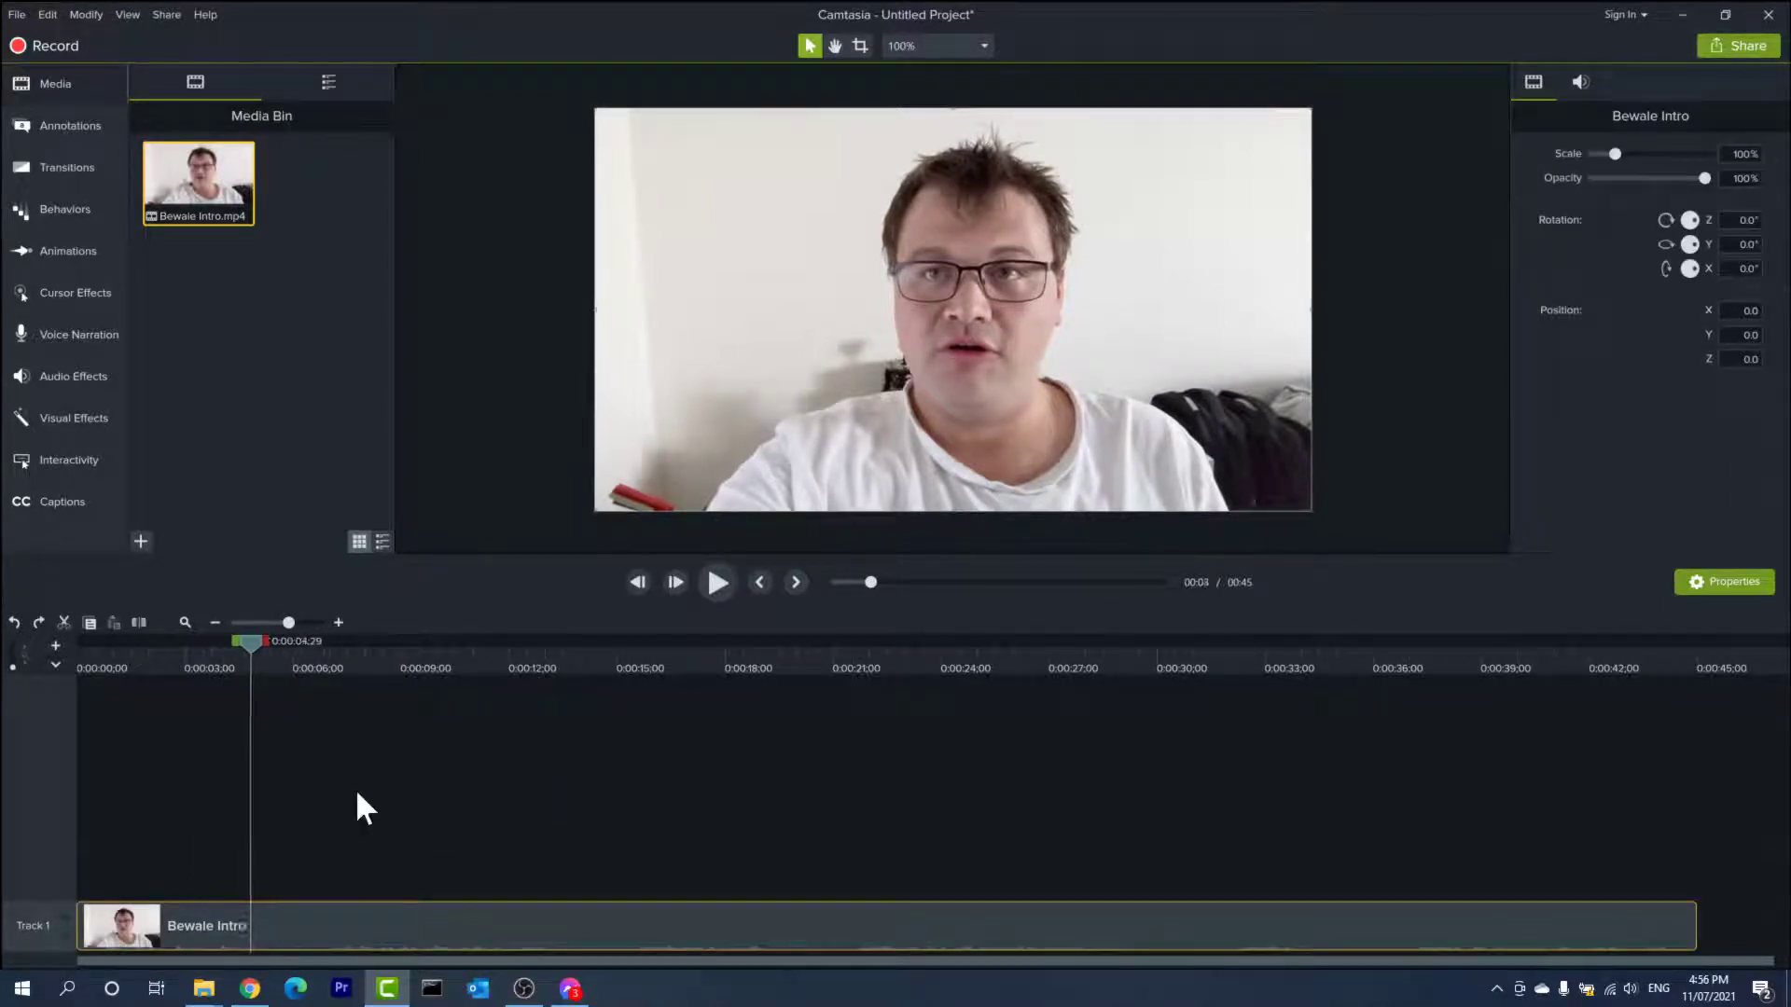
Play on to the first pause in speech and split the Bewale Intro clip at about 0:00:05.
key("space")
key("space")
key("s")
Split the second piece at about 0:00:07, delete the section between the two cuts and close the gap.
key("space")
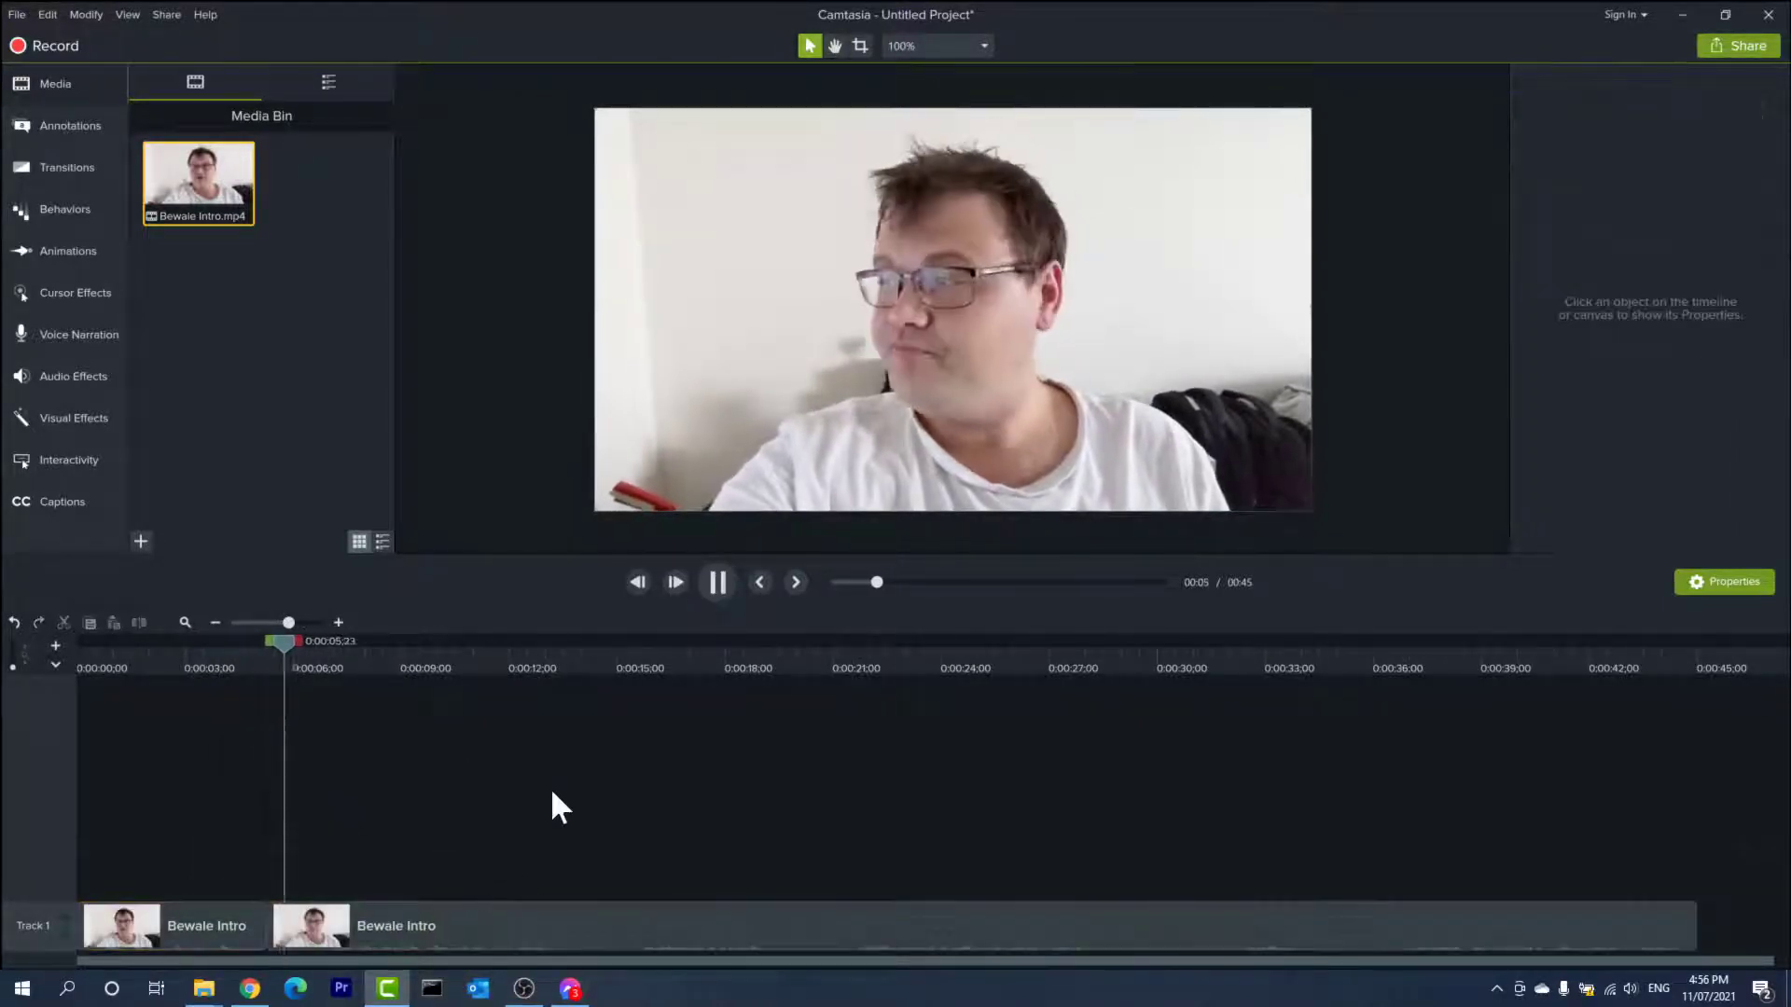
key("space")
left_click(303, 933)
key("s")
left_click(302, 933)
key("Delete")
left_click_drag(382, 931, 319, 931)
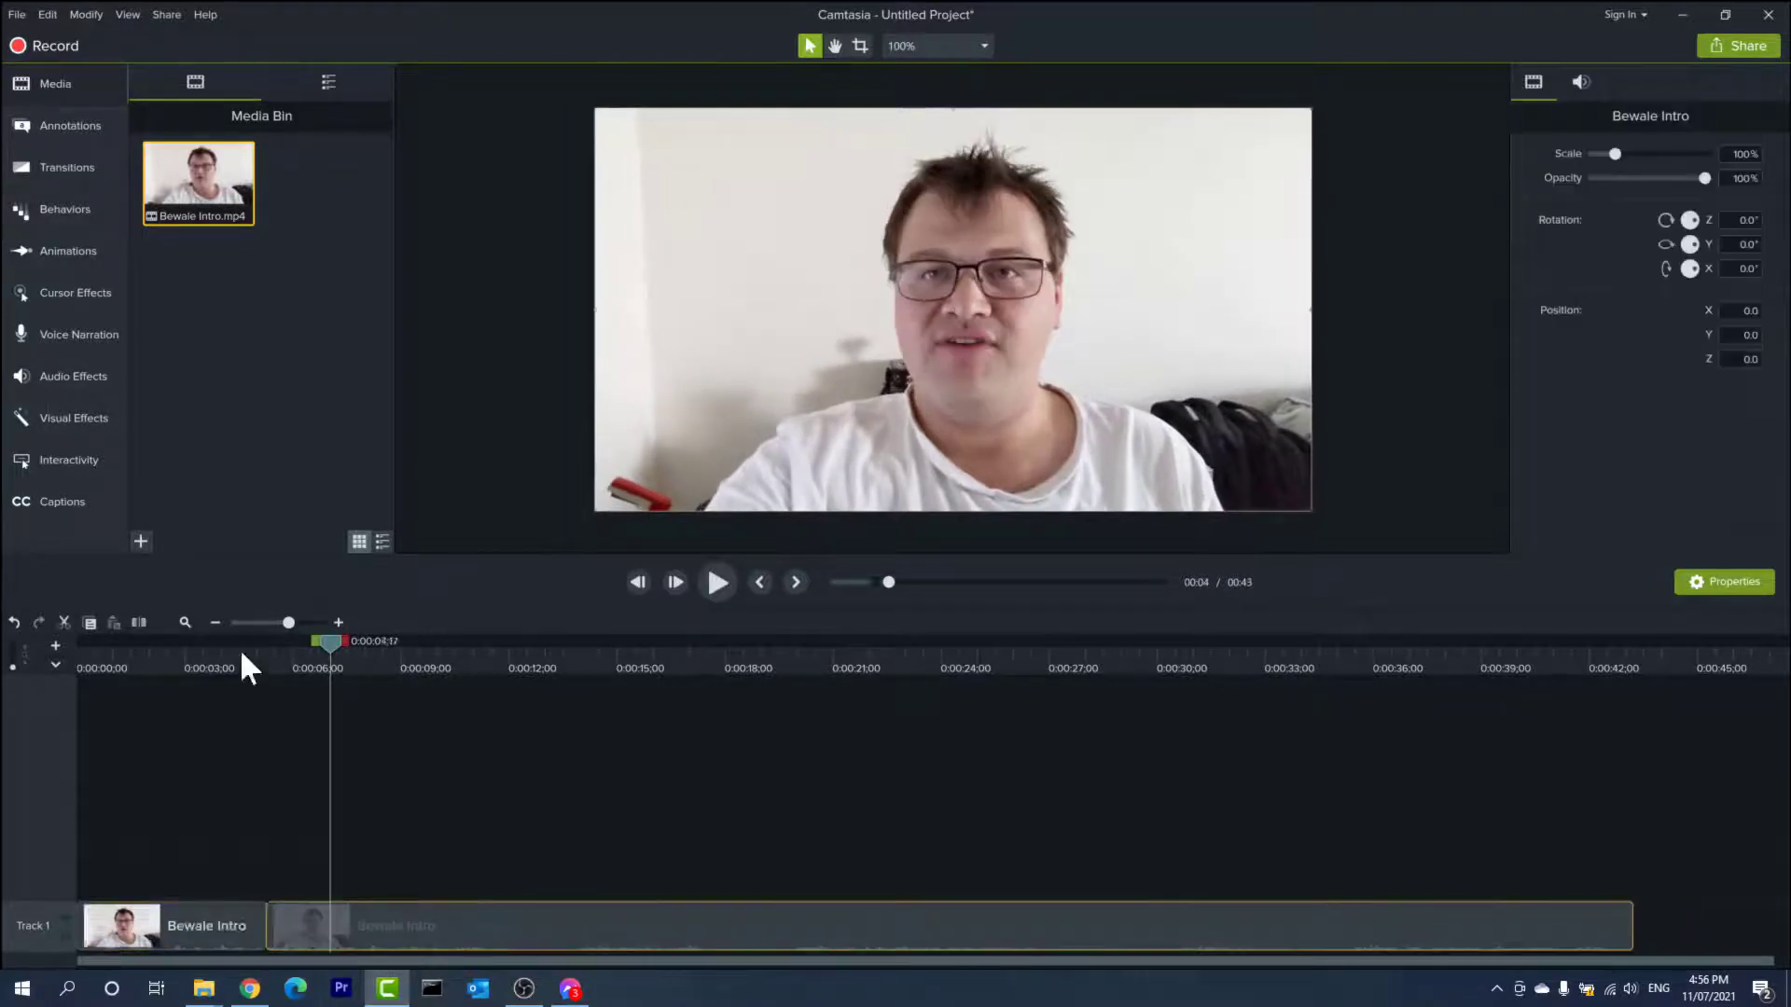
Play the timeline across the first cut to check the join.
left_click(238, 647)
key("space")
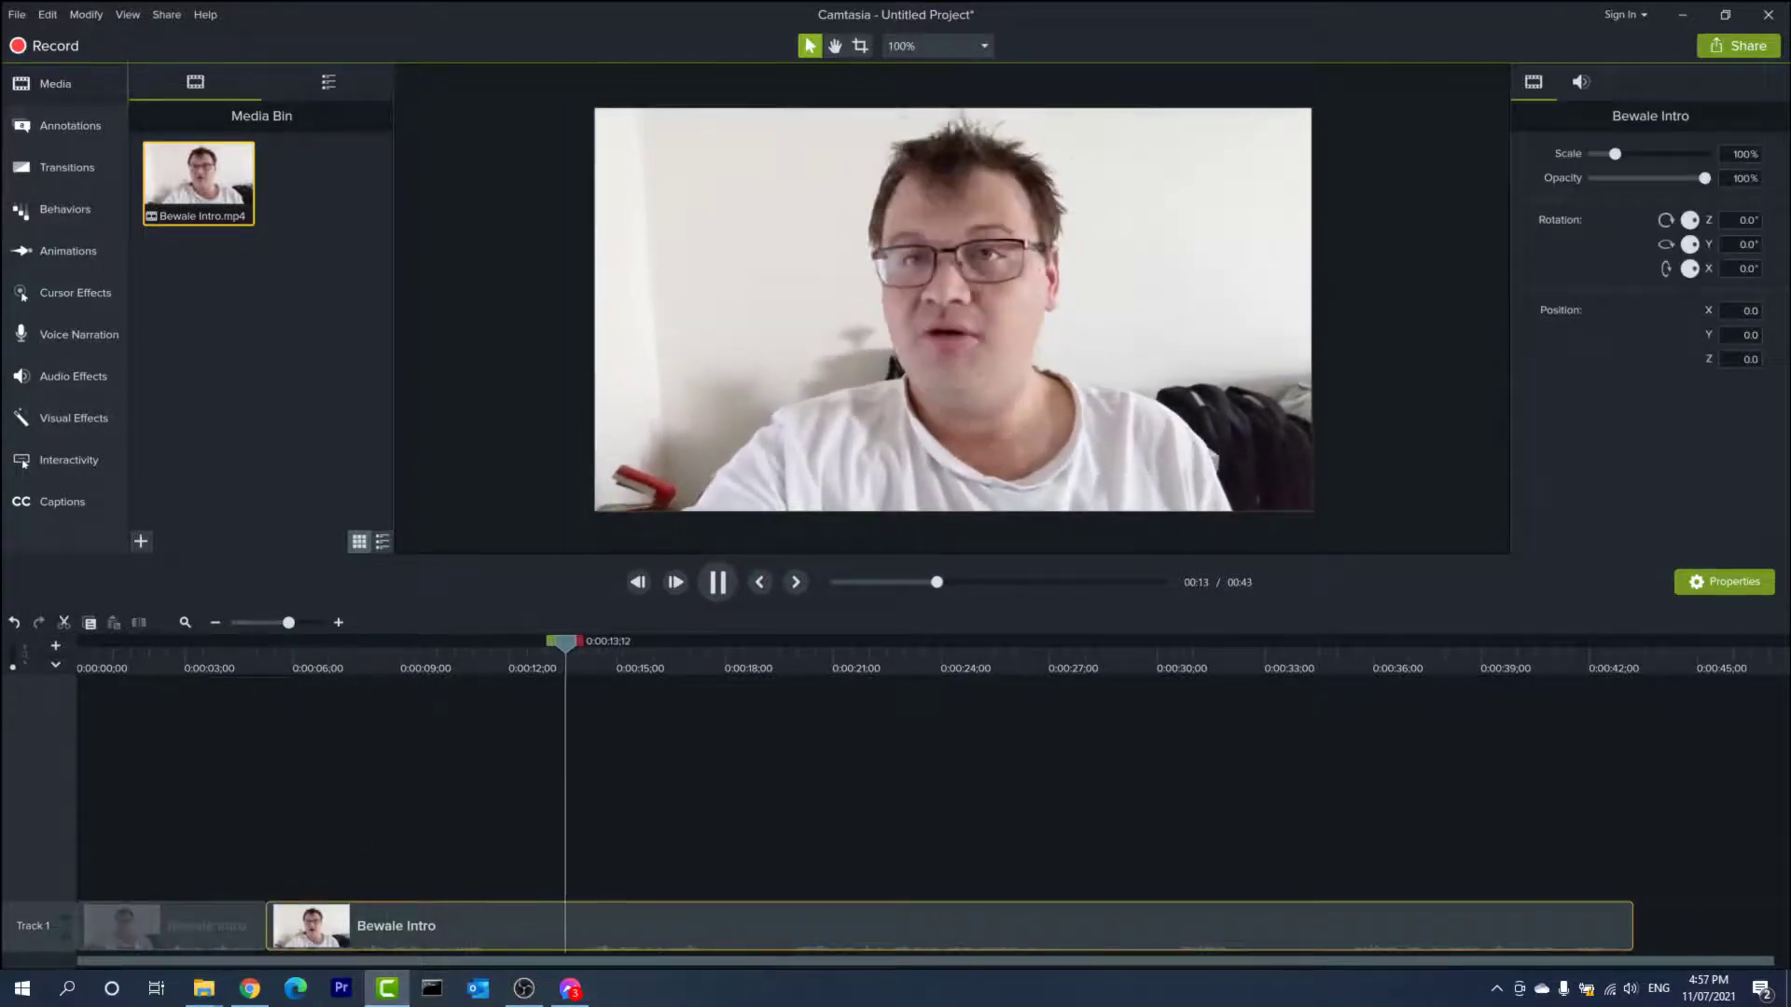
key("space")
Find the second pause in speech frame by frame and split the clip there at about 0:00:11.
left_click_drag(606, 645, 483, 663)
key("space")
key("space")
key("comma")
key("comma")
key("comma")
key("comma")
key("comma")
key("comma")
key("comma")
key("comma")
key("comma")
key("comma")
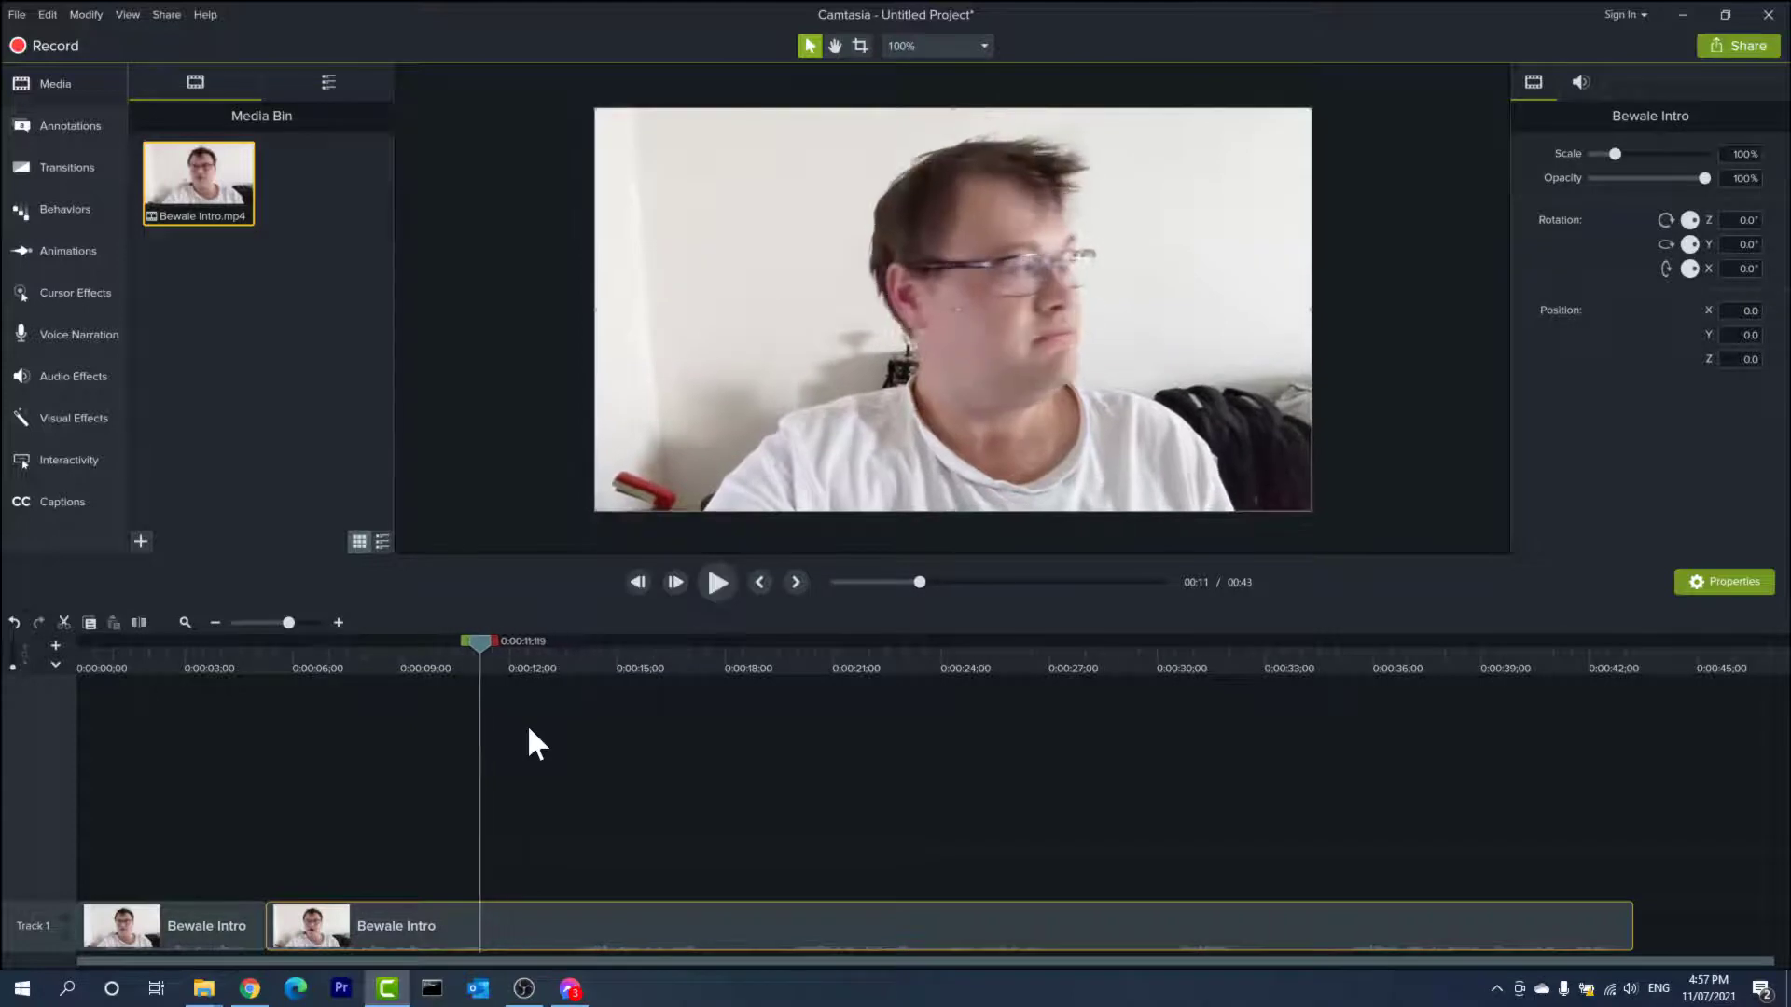
key("period")
key("period")
key("period")
key("period")
key("period")
key("period")
key("period")
key("period")
key("s")
Split the last piece at about 0:00:14, delete the section from the previous cut to there and close the gap.
key("space")
key("space")
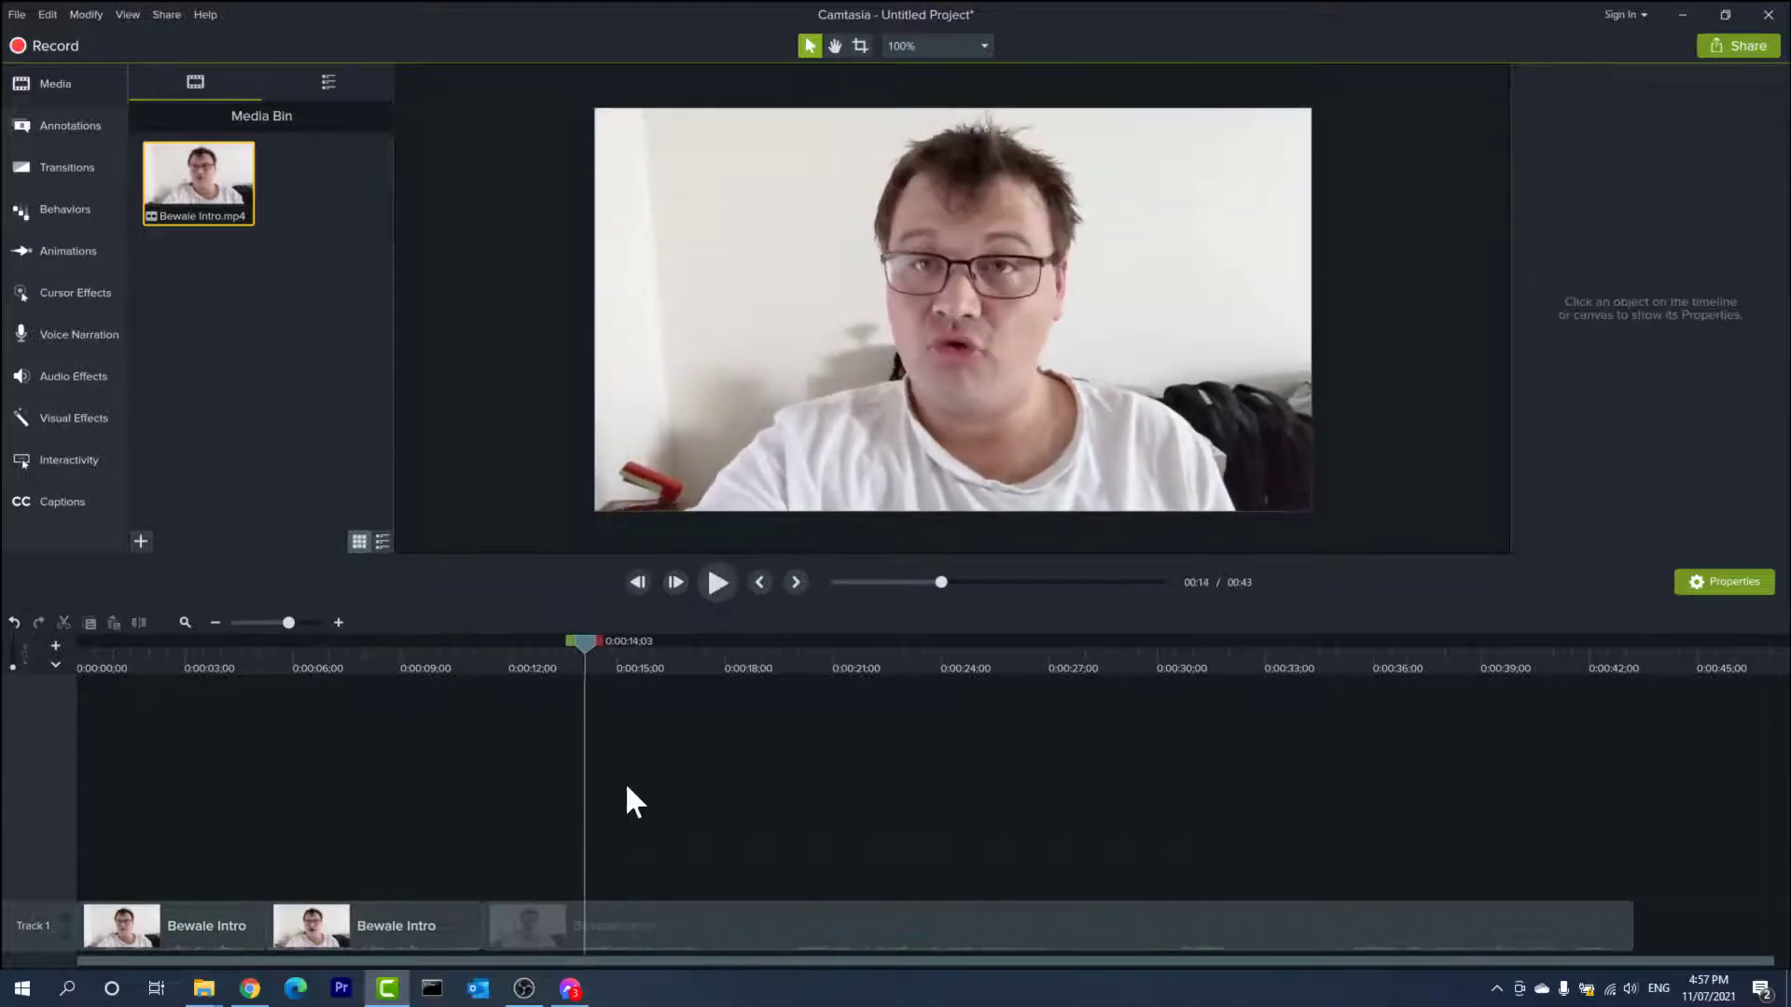
key("comma")
key("comma")
key("comma")
key("comma")
key("comma")
key("comma")
left_click(588, 934)
key("s")
left_click(534, 920)
key("Delete")
left_click_drag(586, 931, 480, 938)
Play the timeline across the second cut and on to about 0:00:17.
key("space")
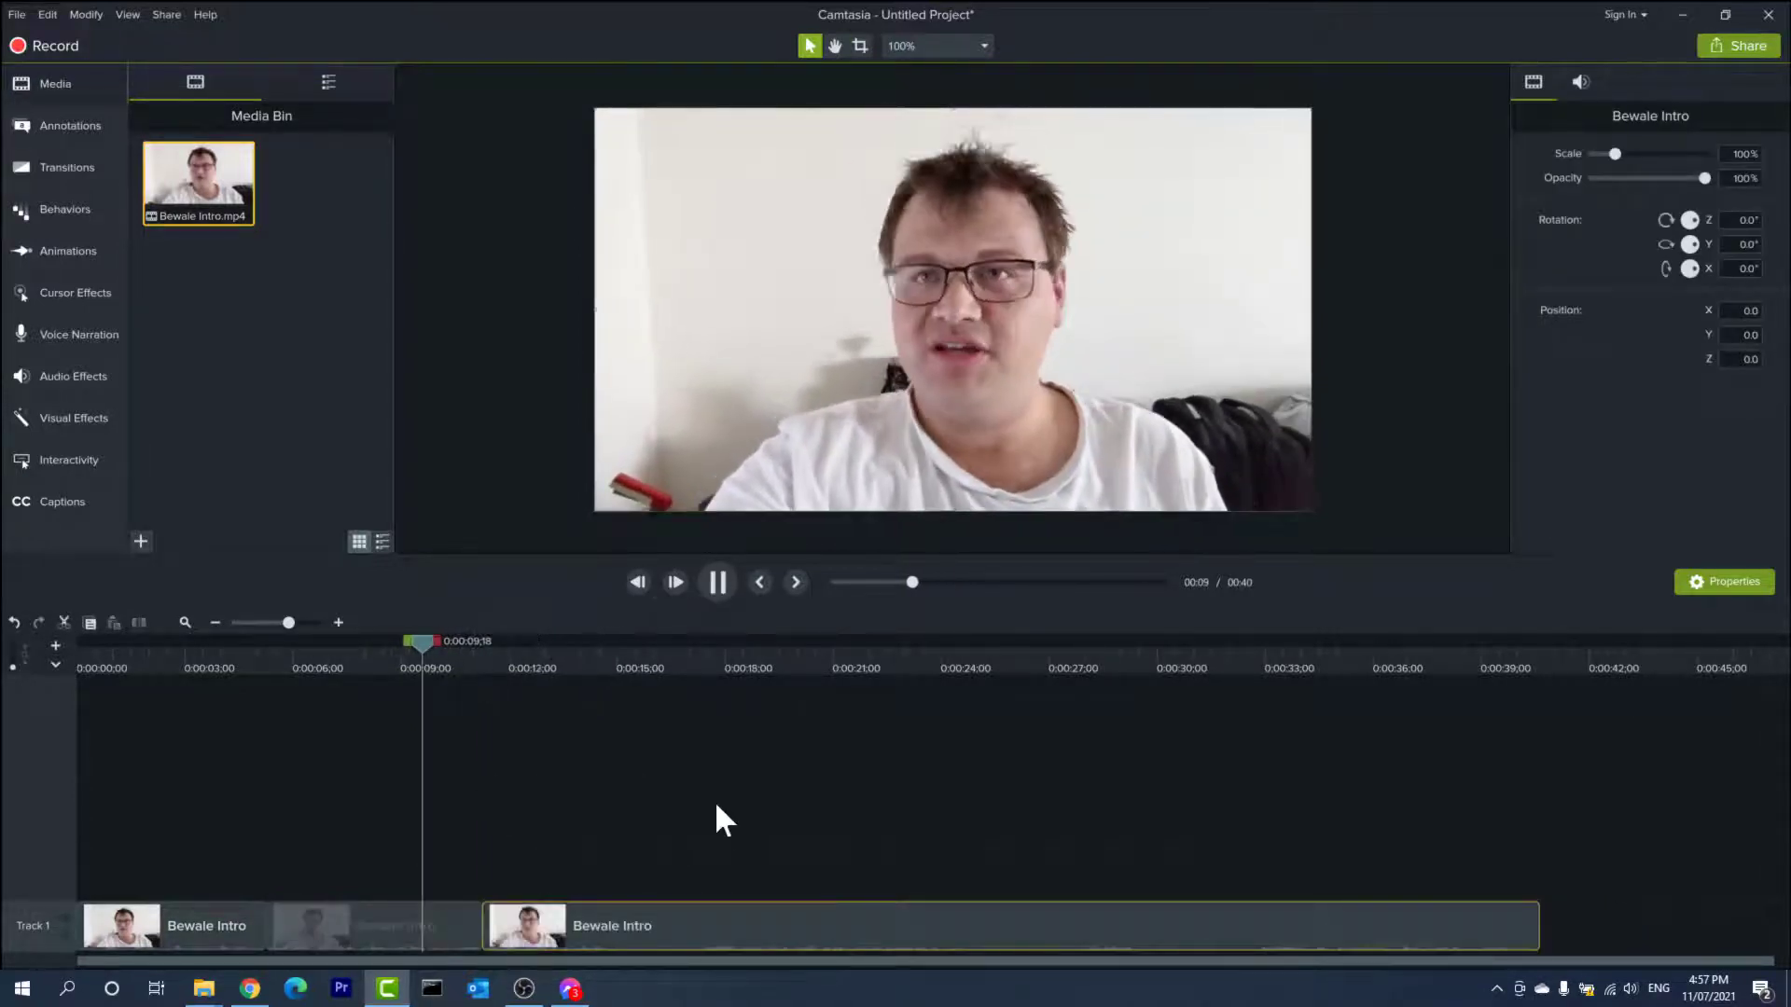
key("space")
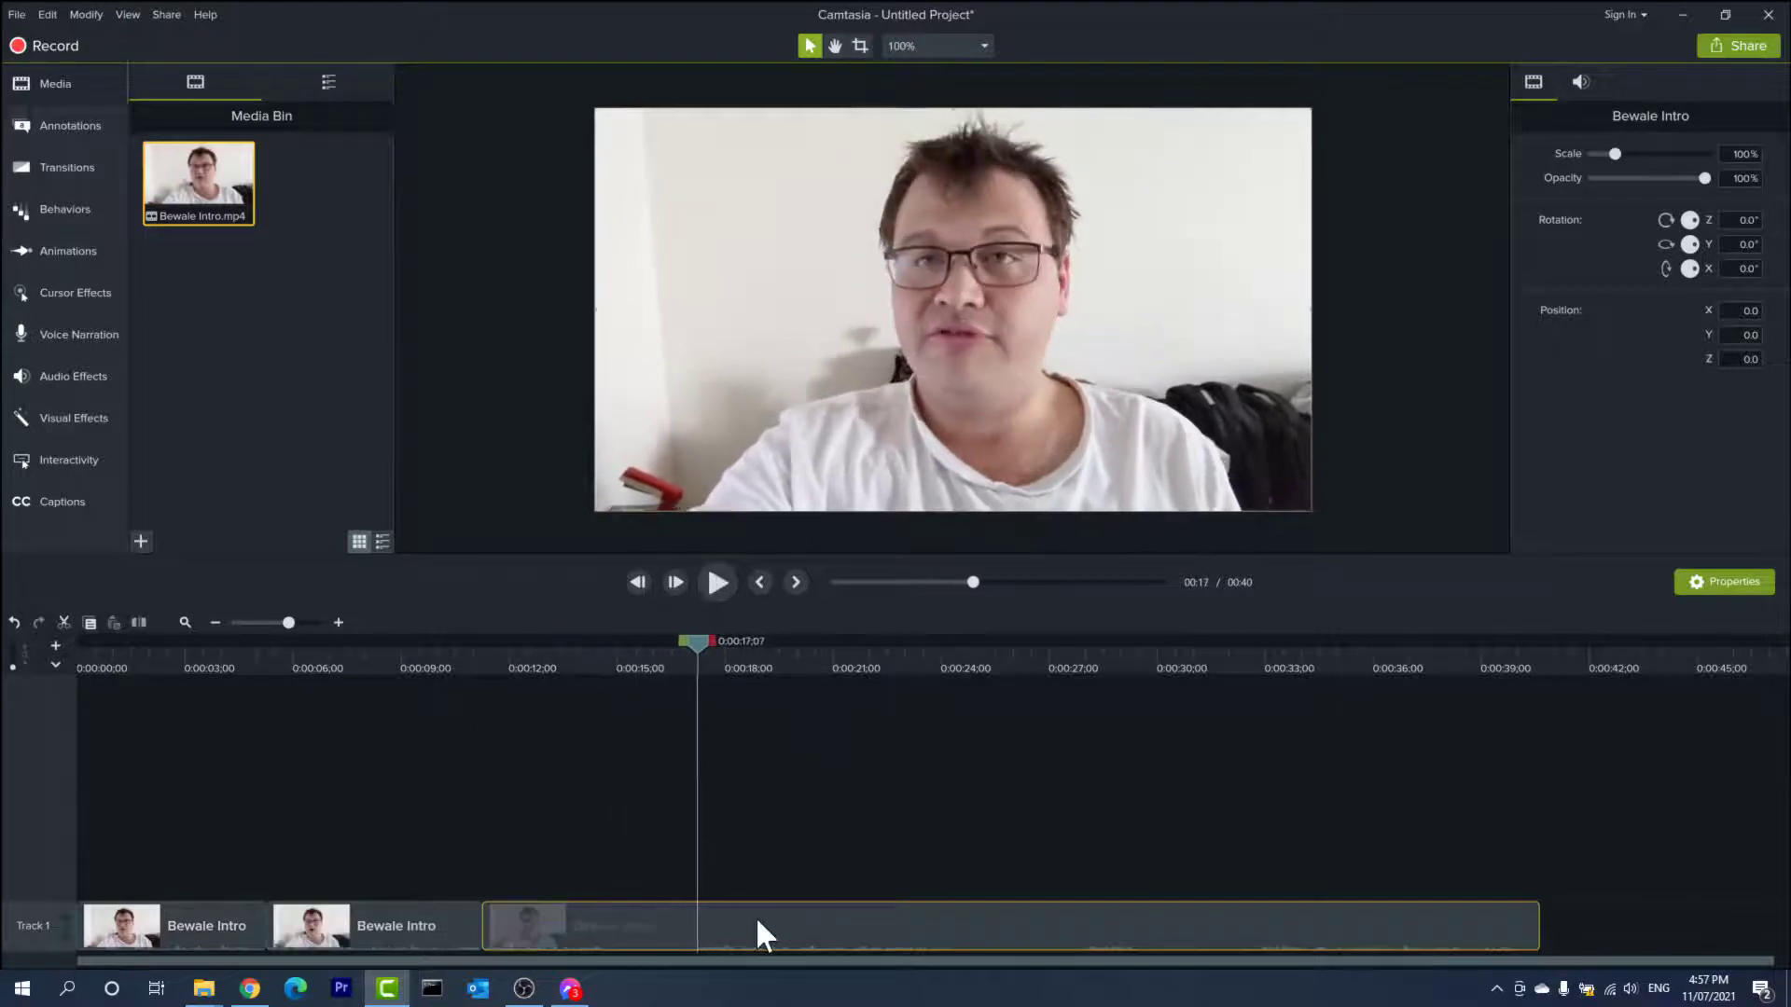
Split the last piece at about 0:00:17, delete the section between the second cut and there, and close the gap.
key("s")
left_click(595, 931)
key("Delete")
left_click_drag(711, 935, 496, 936)
Play the timeline from just before the reworked second cut up to the third pause at about 0:00:18.
left_click(448, 657)
key("space")
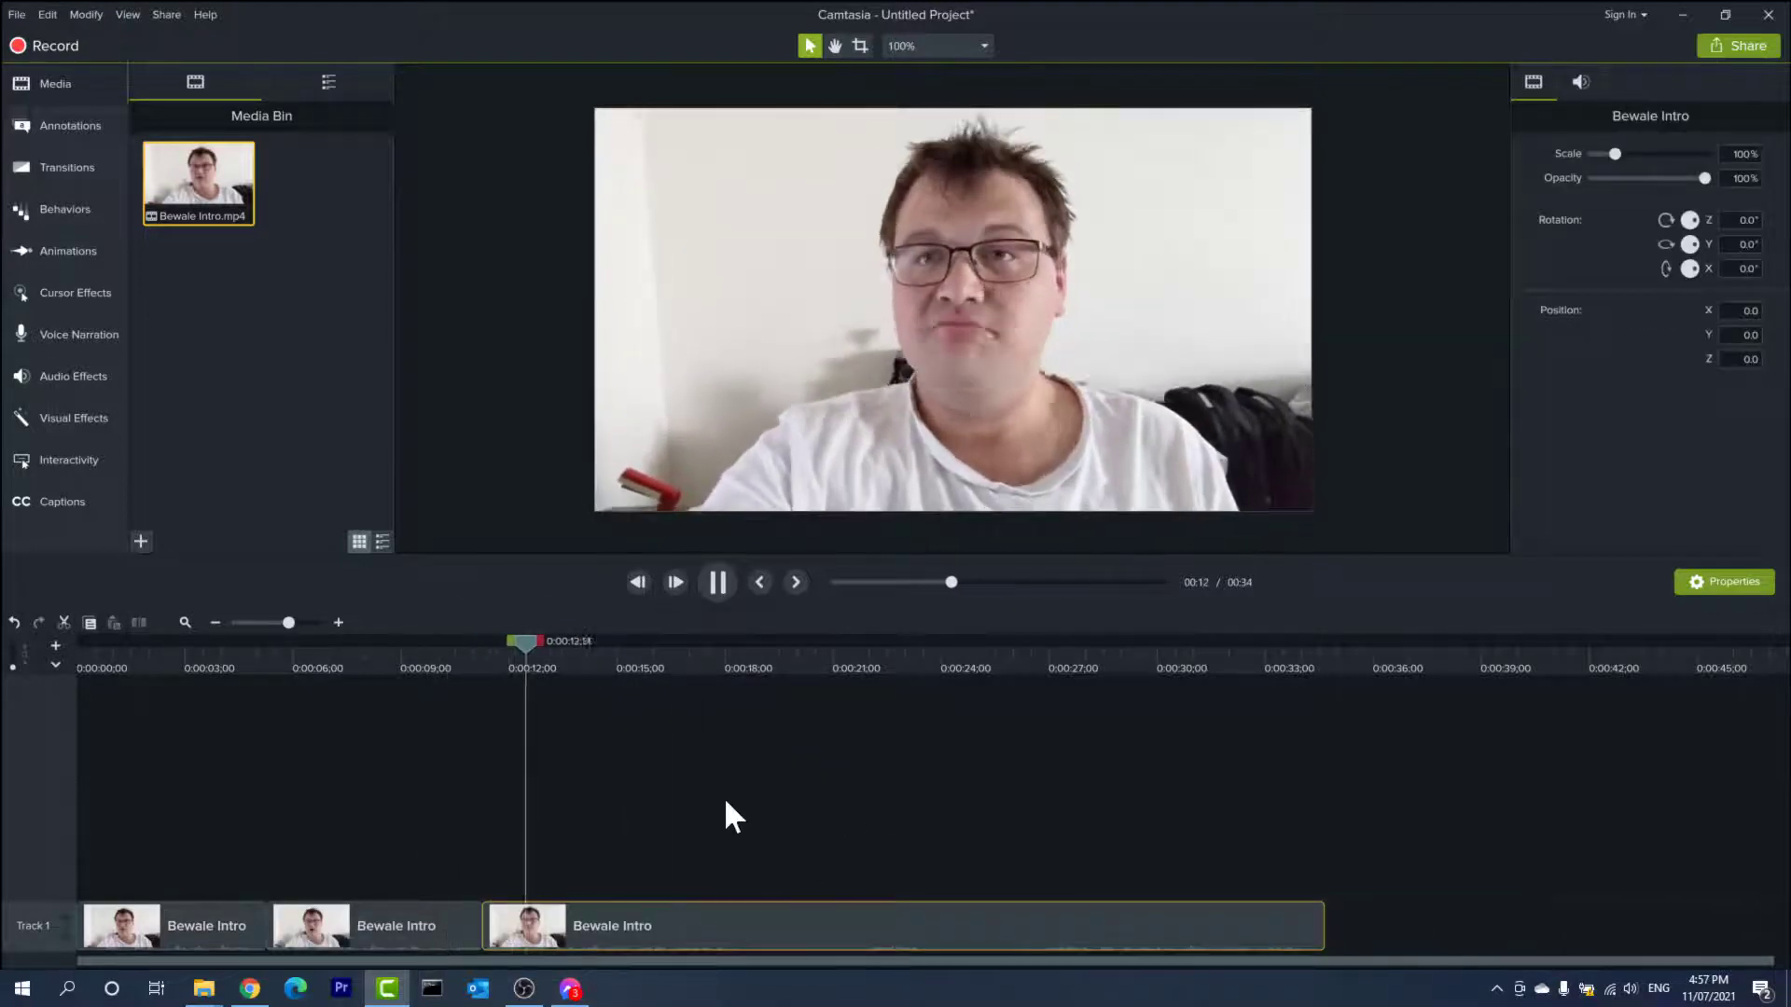
left_click(339, 622)
left_click(338, 623)
key("space")
Find the end of the speech before the third pause frame by frame and split the clip there at 0:00:18;19.
key("comma")
key("comma")
key("comma")
key("comma")
key("comma")
key("comma")
key("comma")
key("comma")
key("comma")
key("comma")
key("comma")
key("comma")
key("comma")
key("comma")
key("comma")
key("comma")
key("comma")
key("comma")
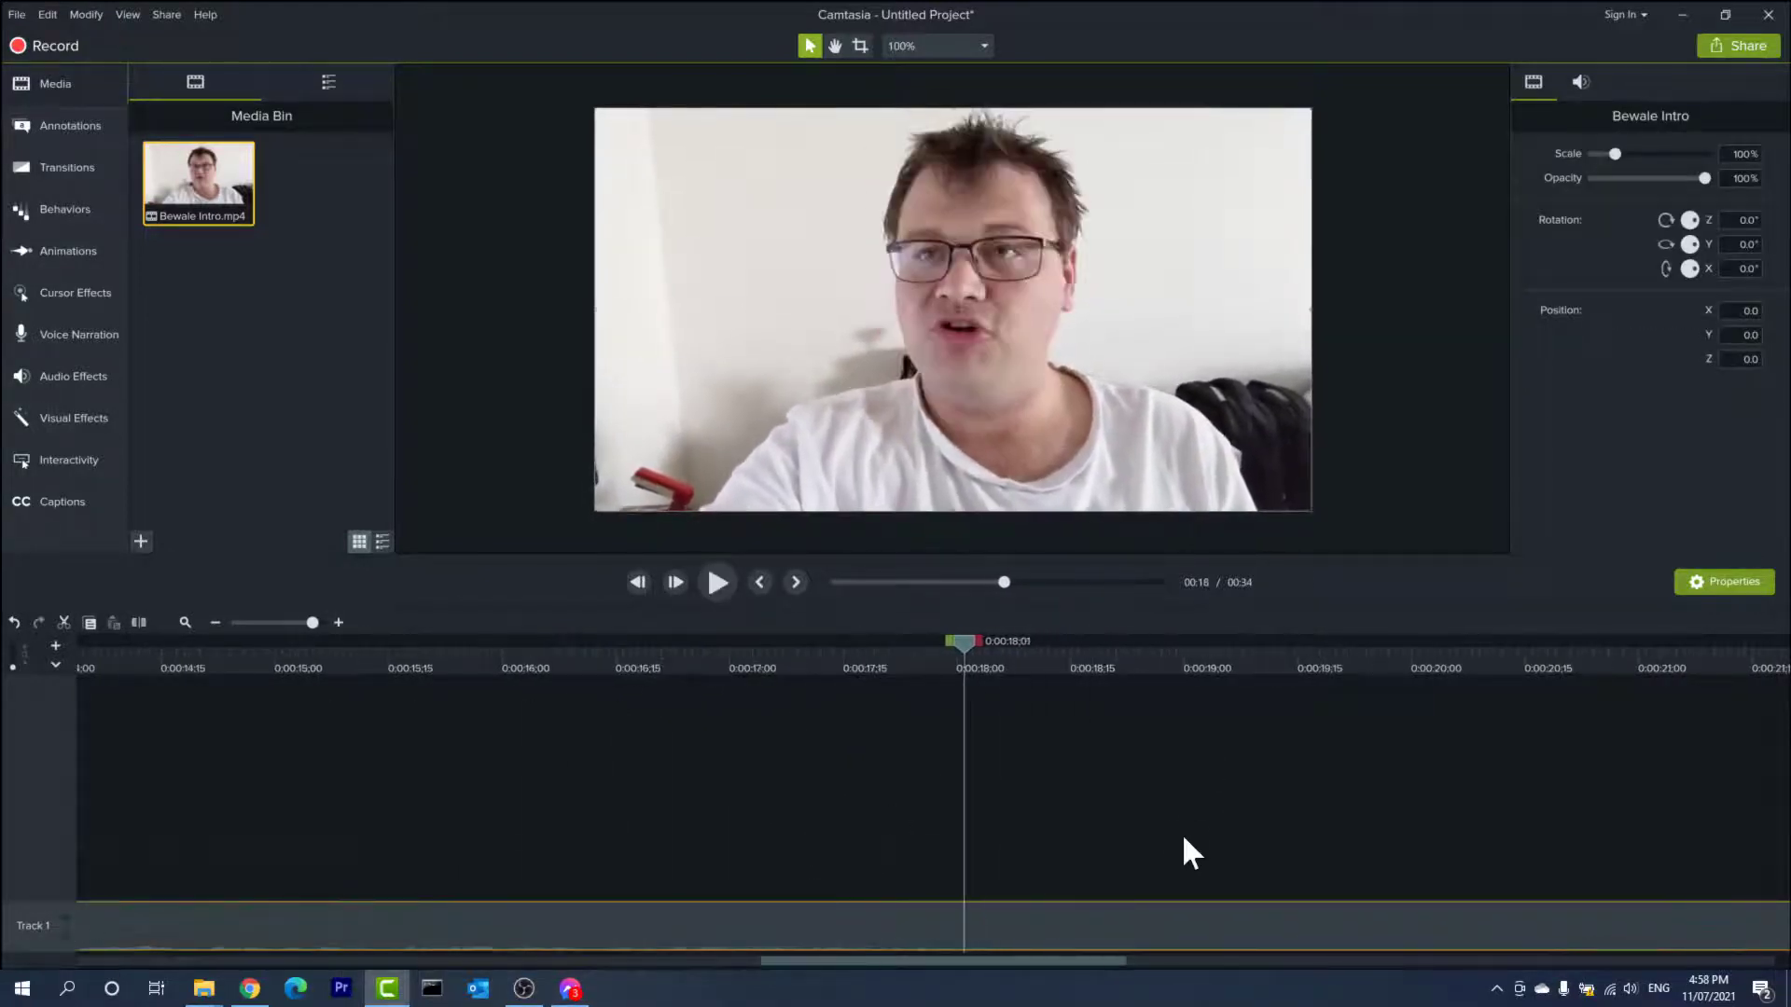
key("period")
key("period")
key("period")
key("period")
key("period")
key("period")
key("period")
key("period")
key("period")
key("period")
key("period")
key("period")
key("period")
key("period")
key("comma")
key("comma")
key("comma")
key("comma")
key("comma")
key("comma")
key("comma")
key("comma")
key("period")
key("period")
key("period")
key("period")
key("period")
key("period")
key("period")
key("period")
key("period")
key("period")
key("period")
key("period")
key("s")
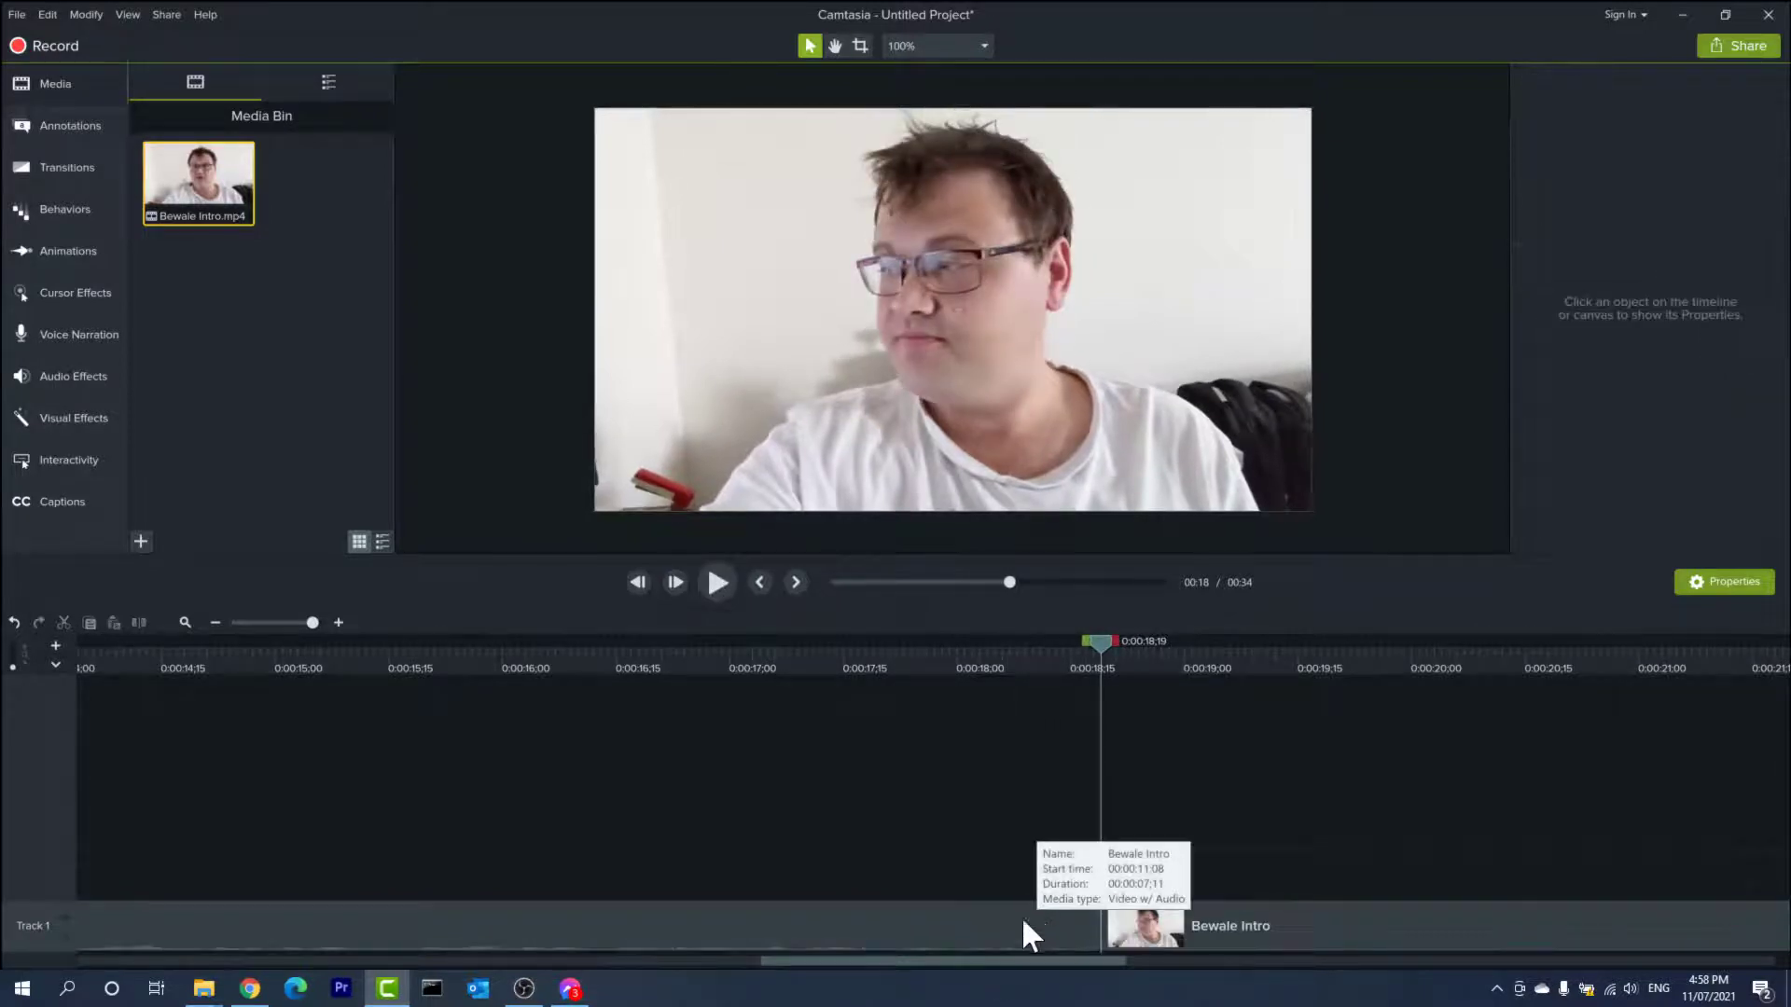
Split the last piece at about 0:00:21;25, delete the section from the third cut to there and close the gap.
left_click(215, 622)
left_click(215, 622)
key("space")
key("space")
left_click(215, 622)
key("s")
left_click(815, 918)
key("Delete")
left_click_drag(898, 925, 709, 938)
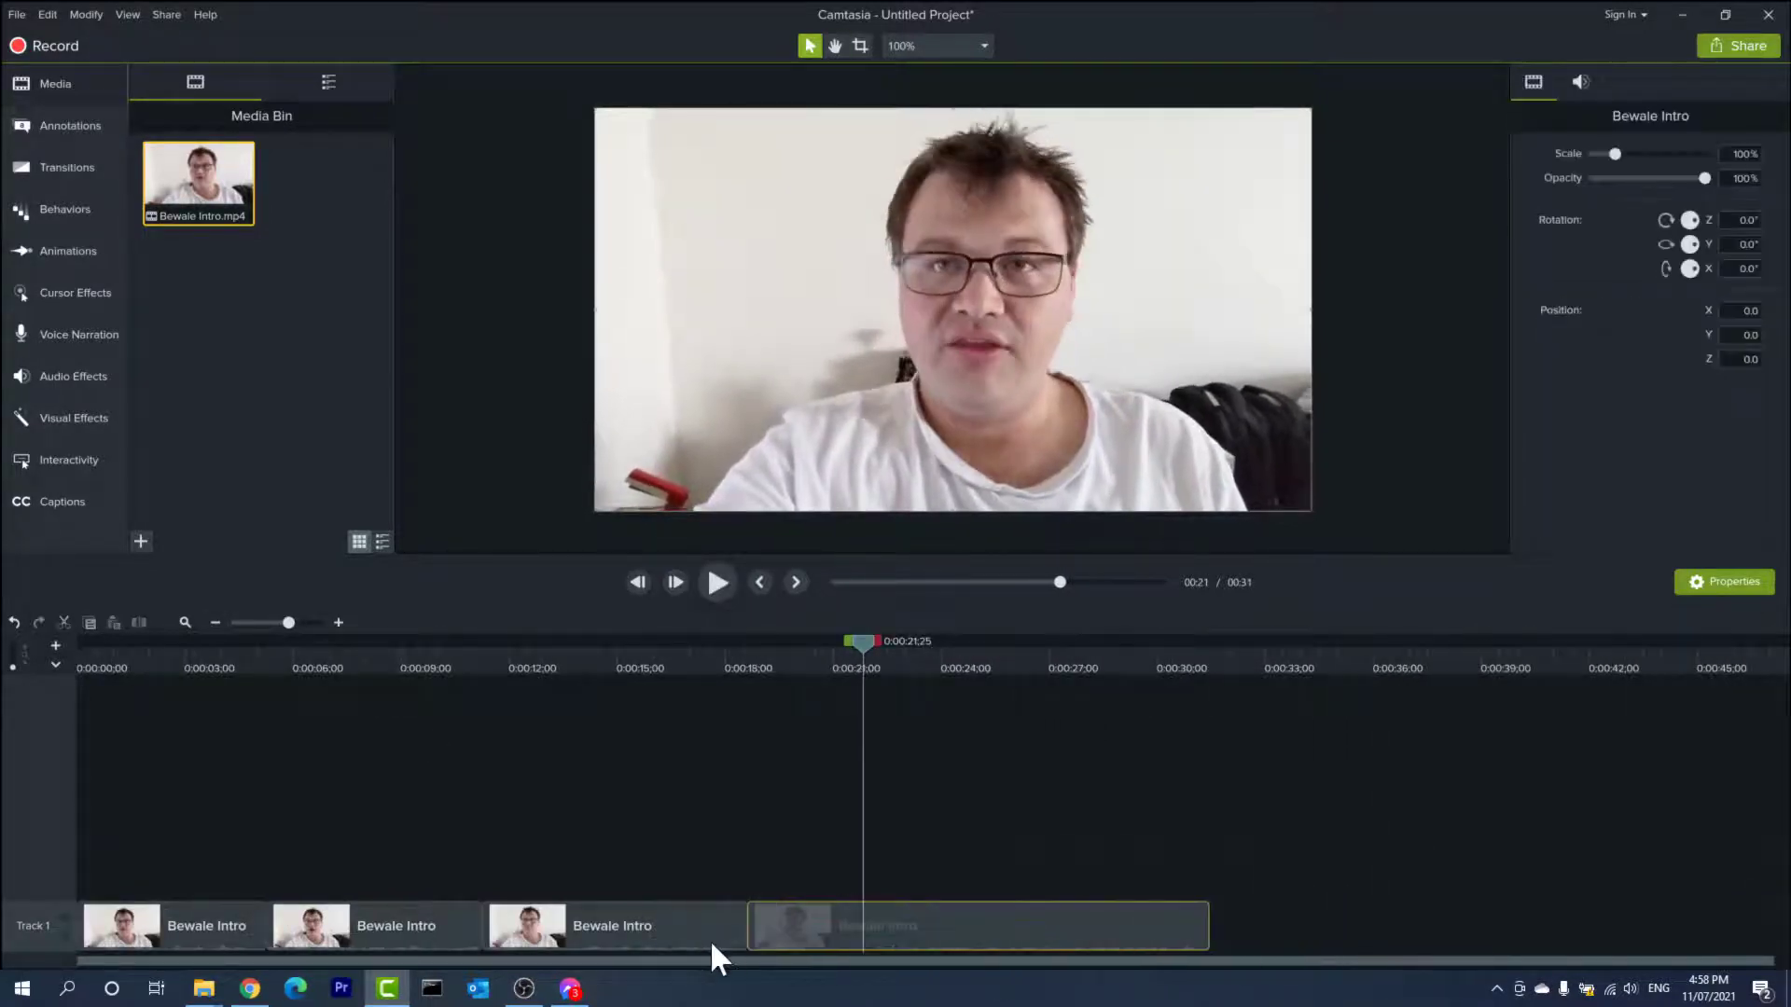
Play the timeline across the third cut and on to about 0:00:23;18.
left_click(714, 658)
key("space")
key("space")
Split the last piece at about 0:00:23;18, delete the section between the third cut and there, and close the gap.
left_click(1032, 931)
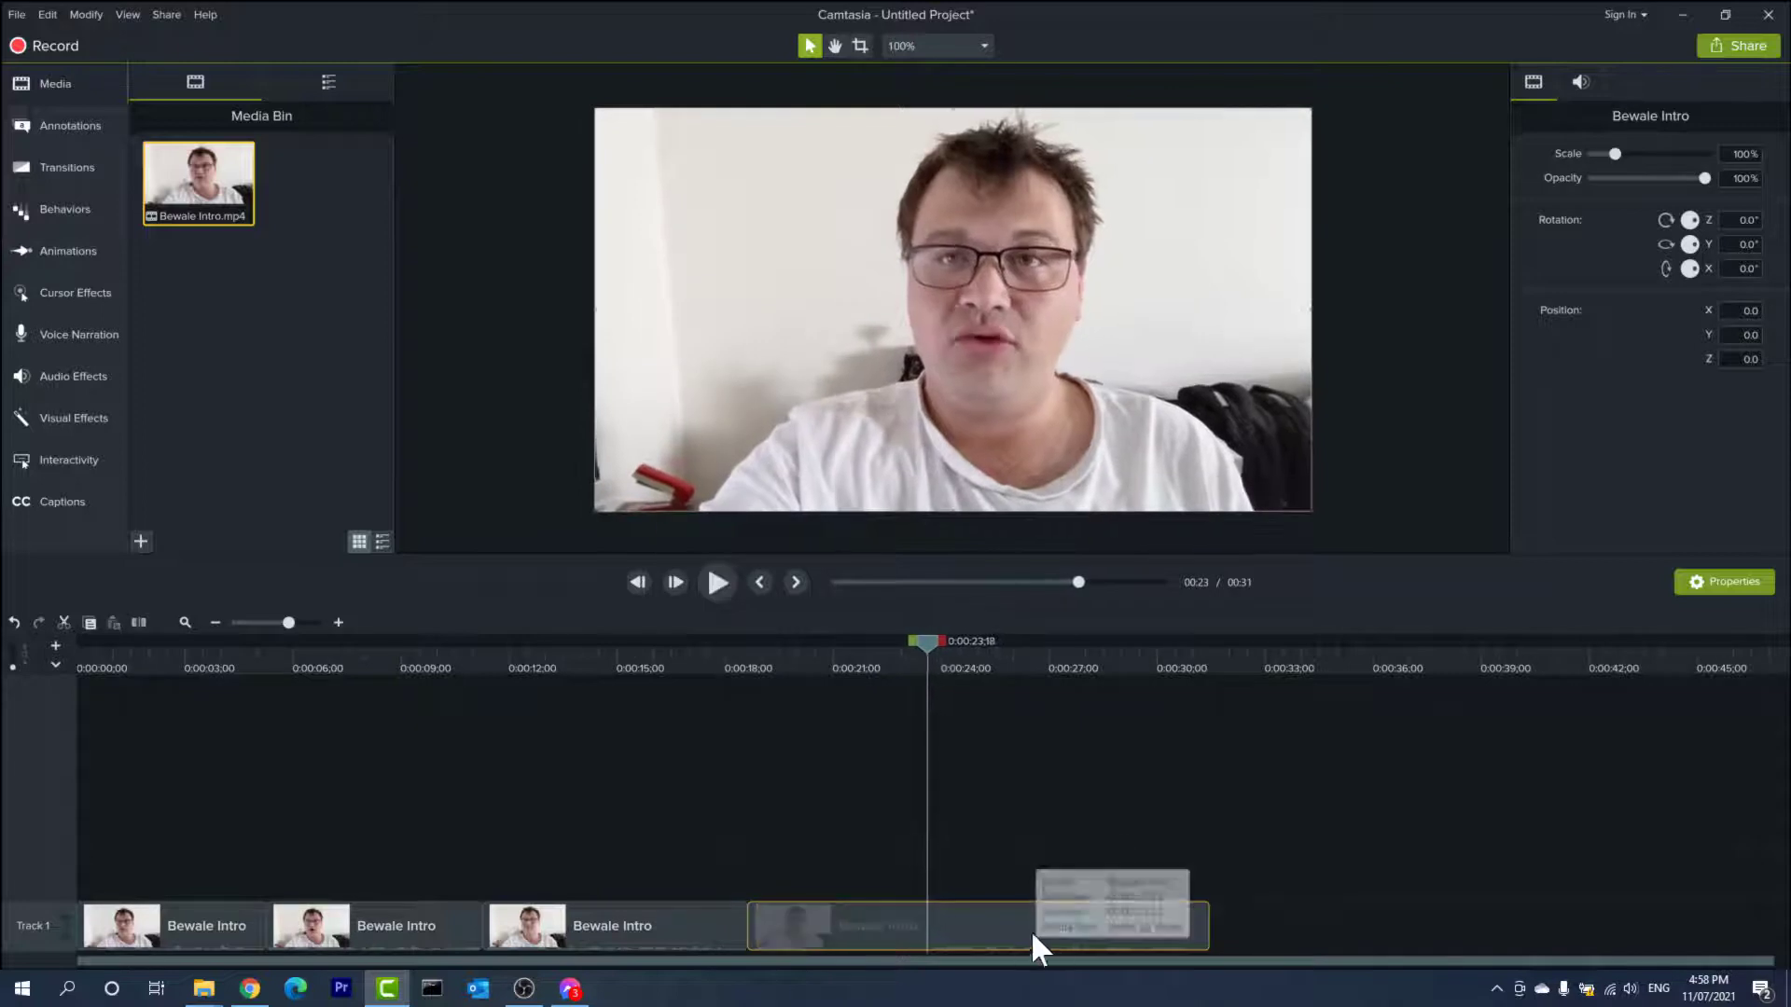
key("s")
left_click(887, 911)
key("Delete")
left_click_drag(974, 910, 795, 911)
Play the timeline from before the third cut through to the end of the last clip.
left_click(657, 660)
key("space")
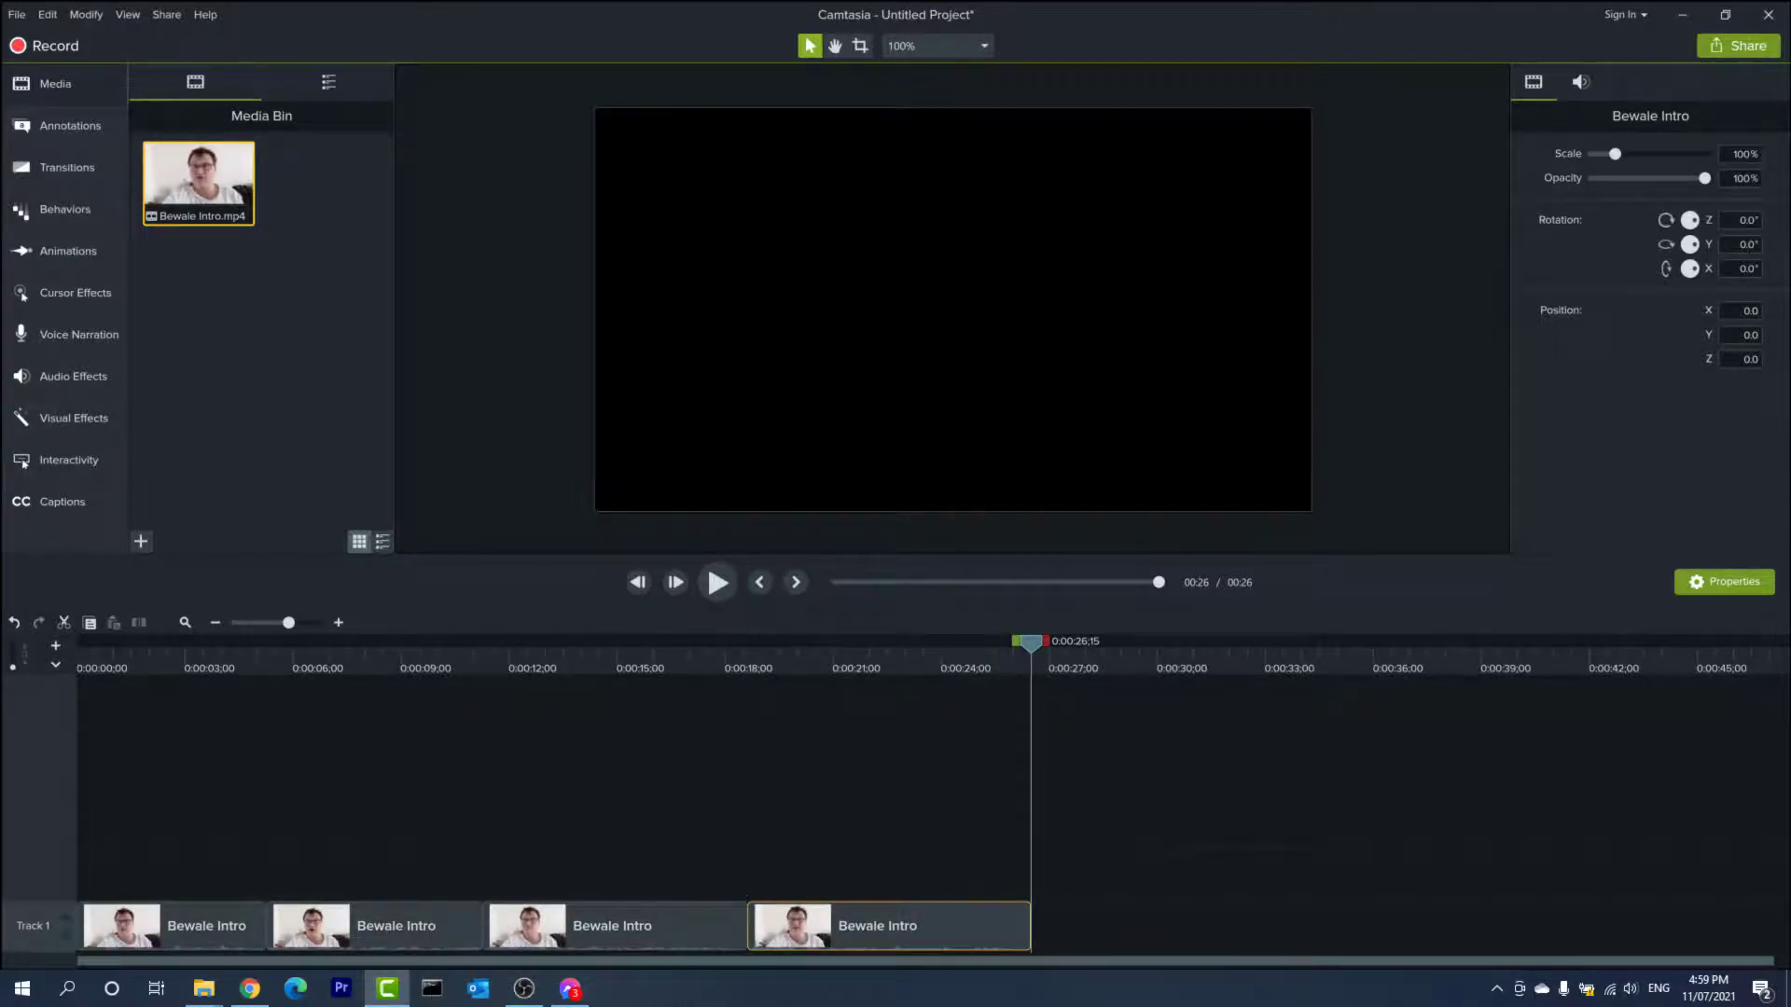
key("alt+Tab")
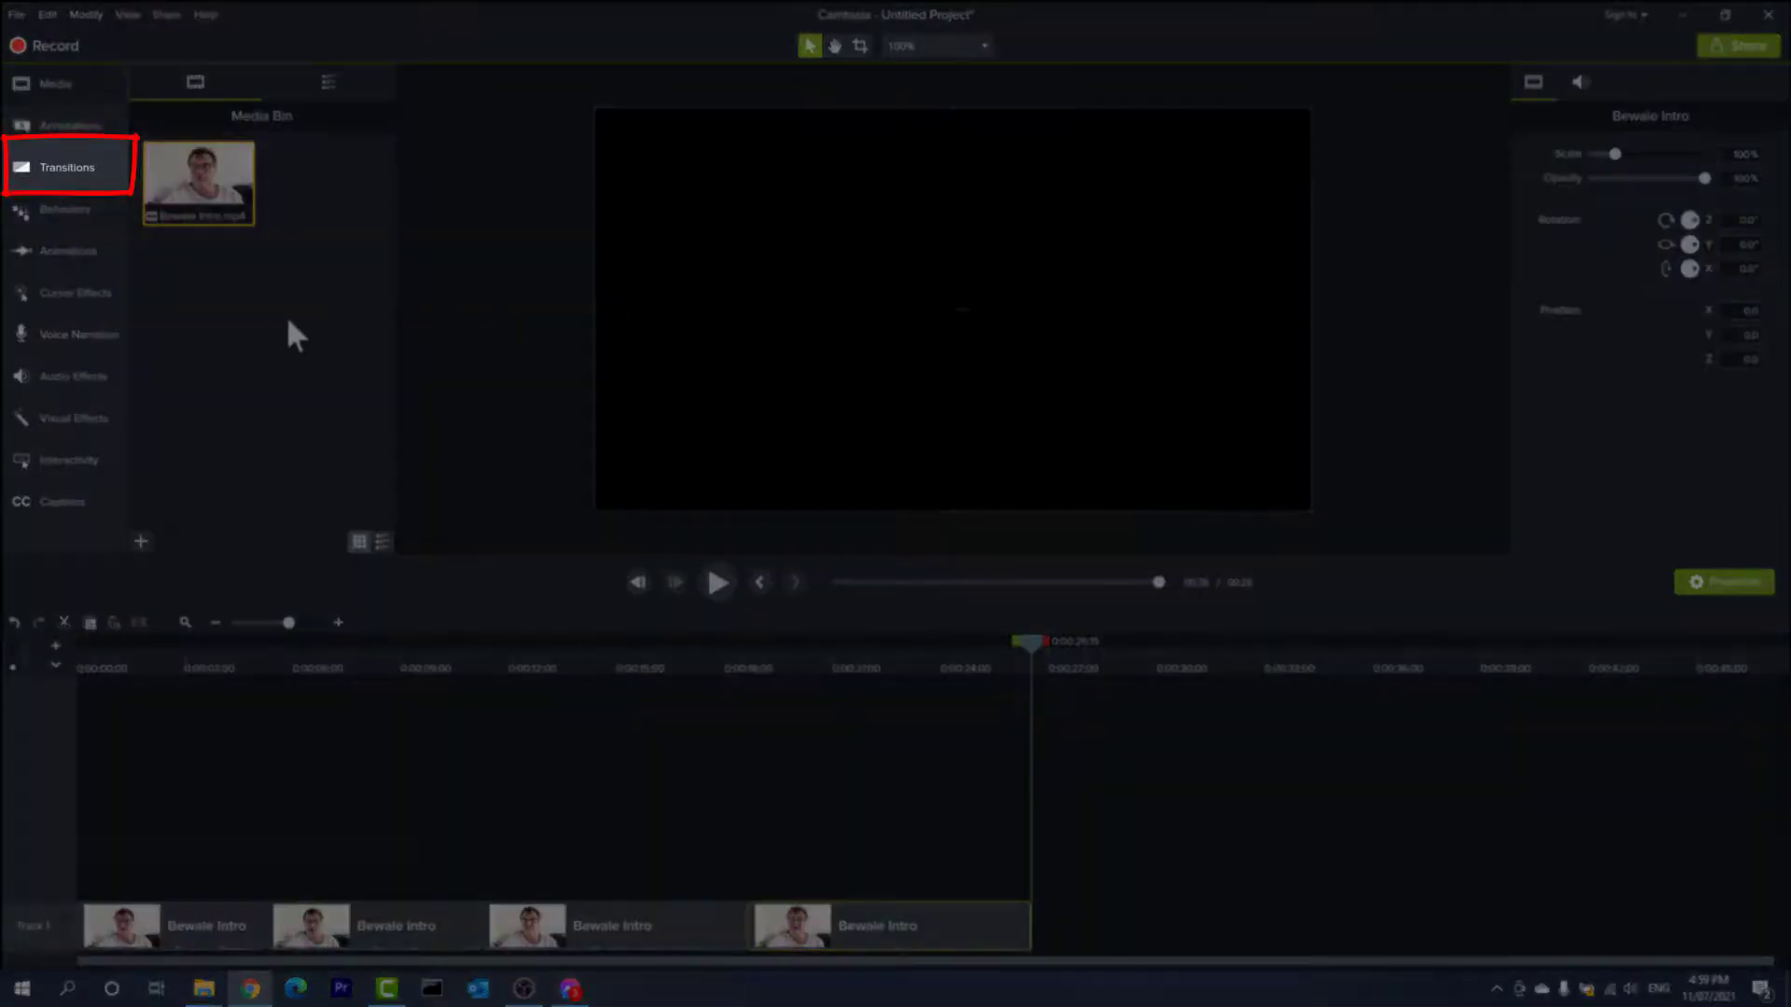
Add a Fade transition to the start of the first clip and another to the end of the last clip.
left_click(71, 170)
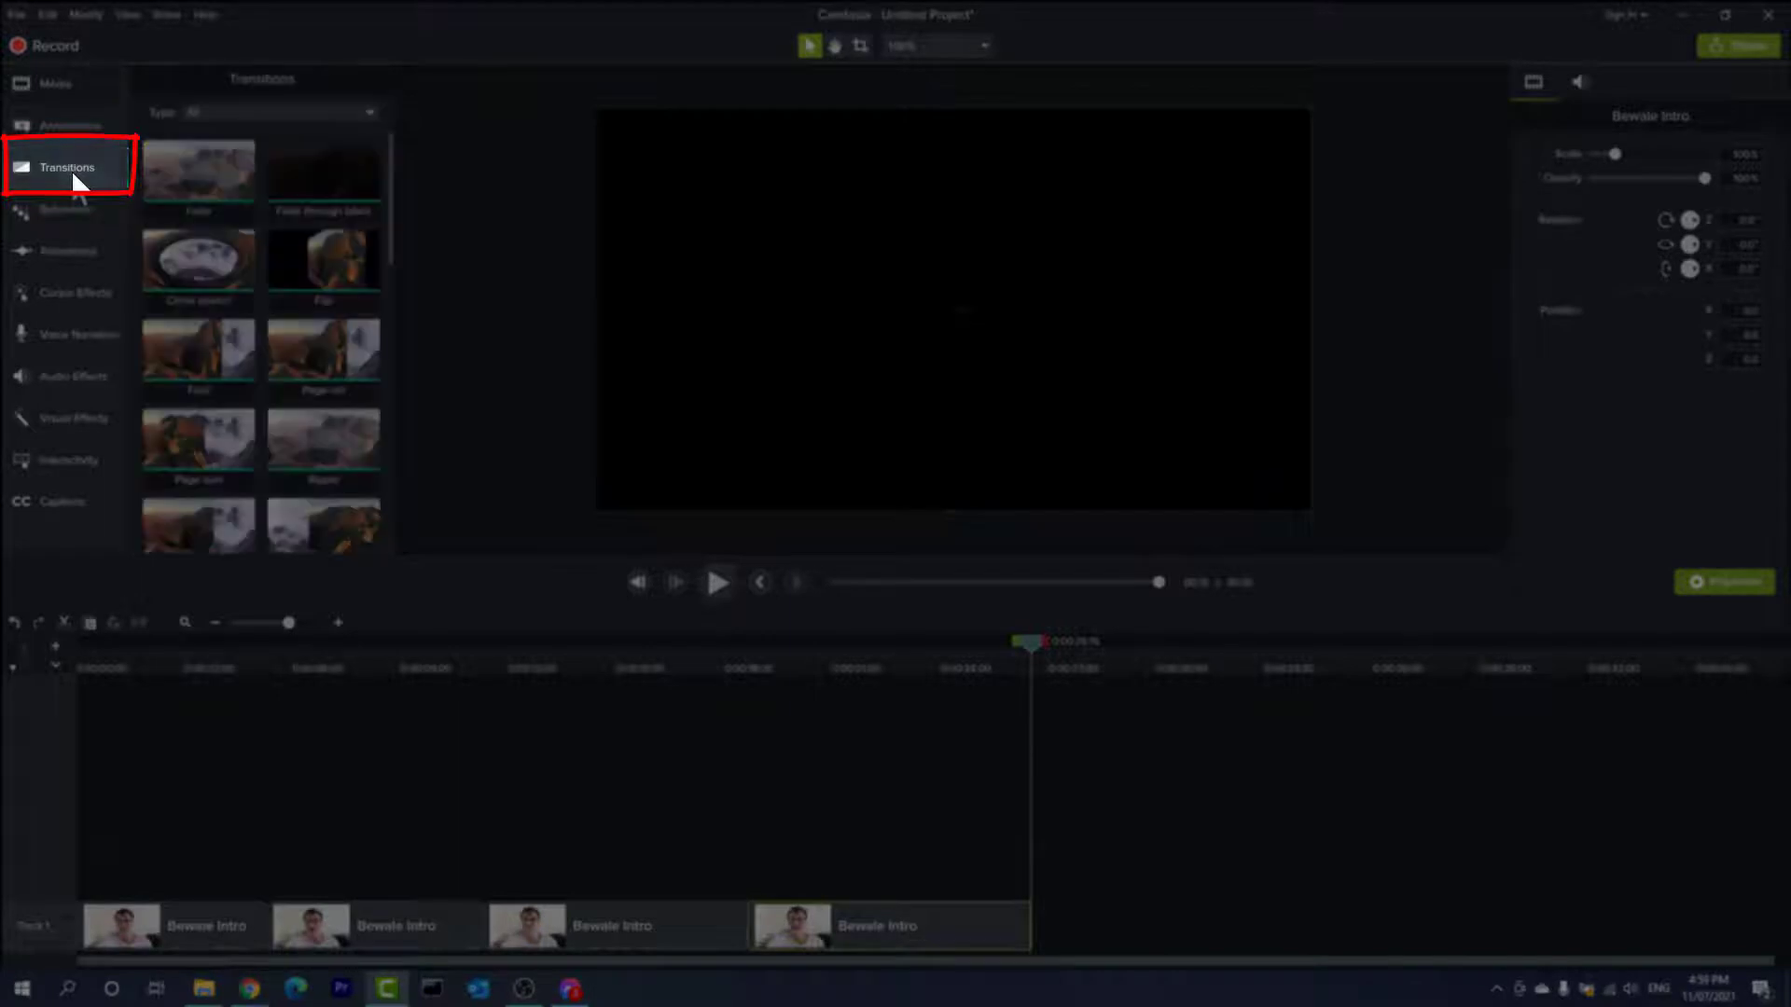
scroll(221, 350, "down", 10)
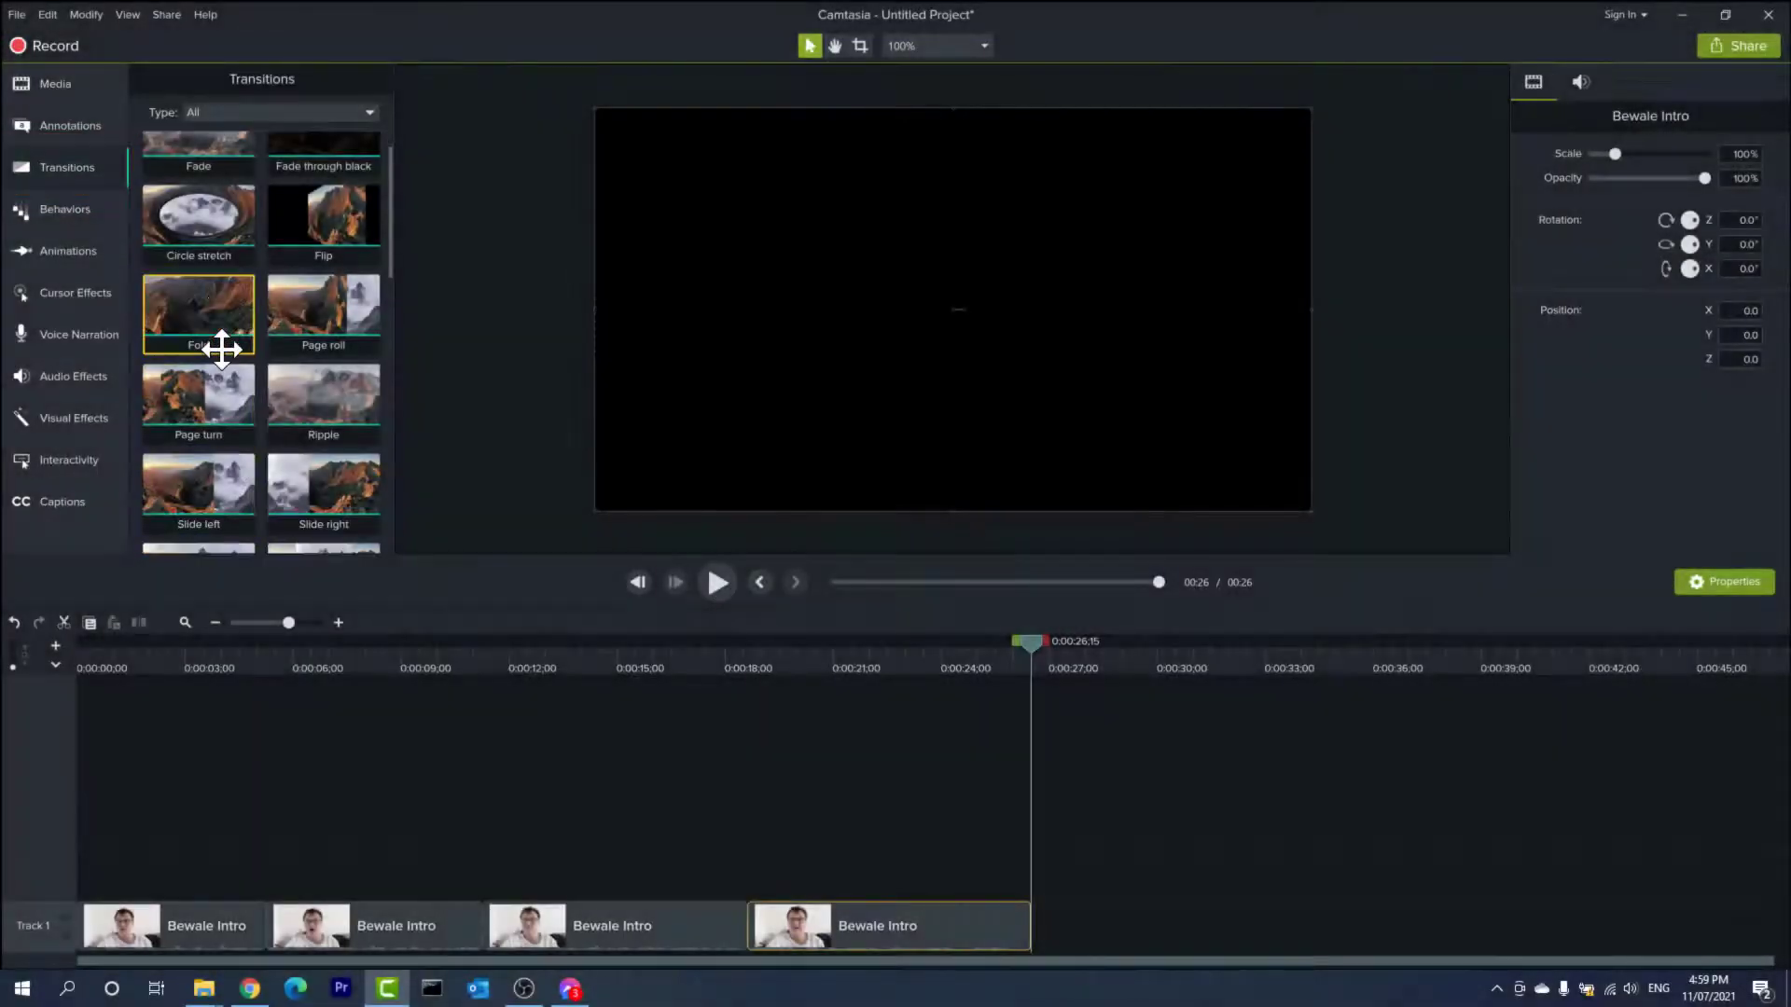
scroll(221, 385, "up", 8)
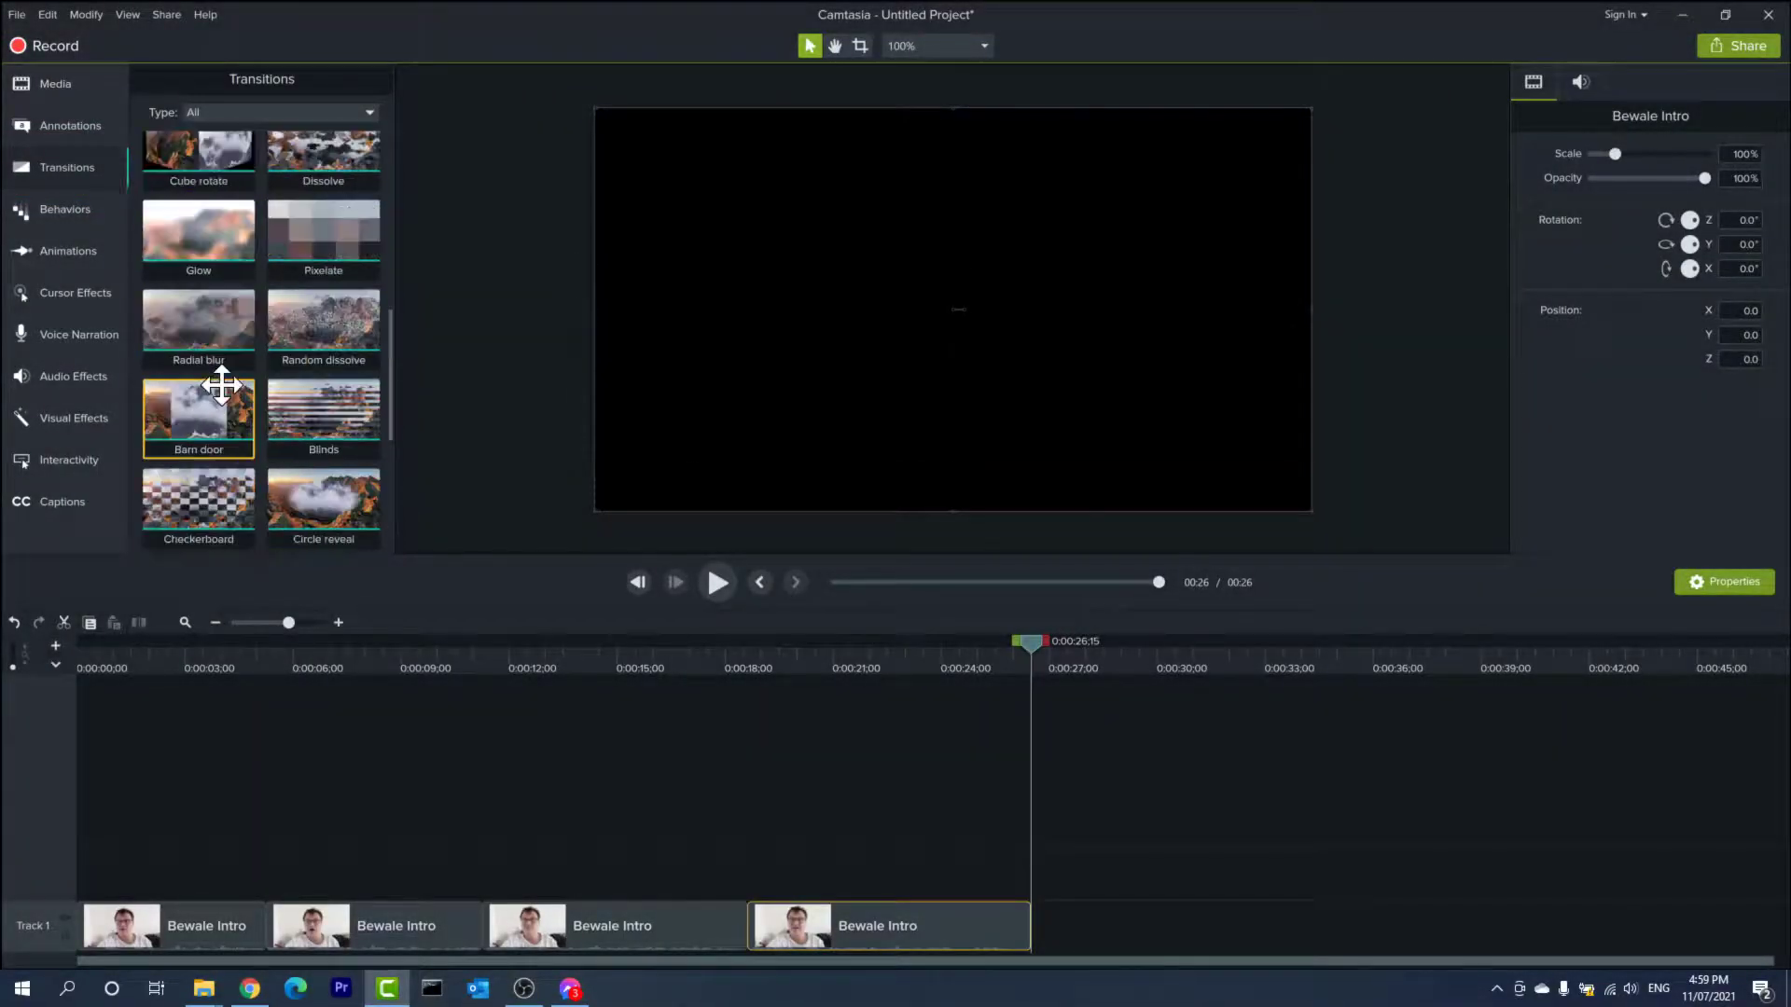
scroll(224, 384, "up", 1)
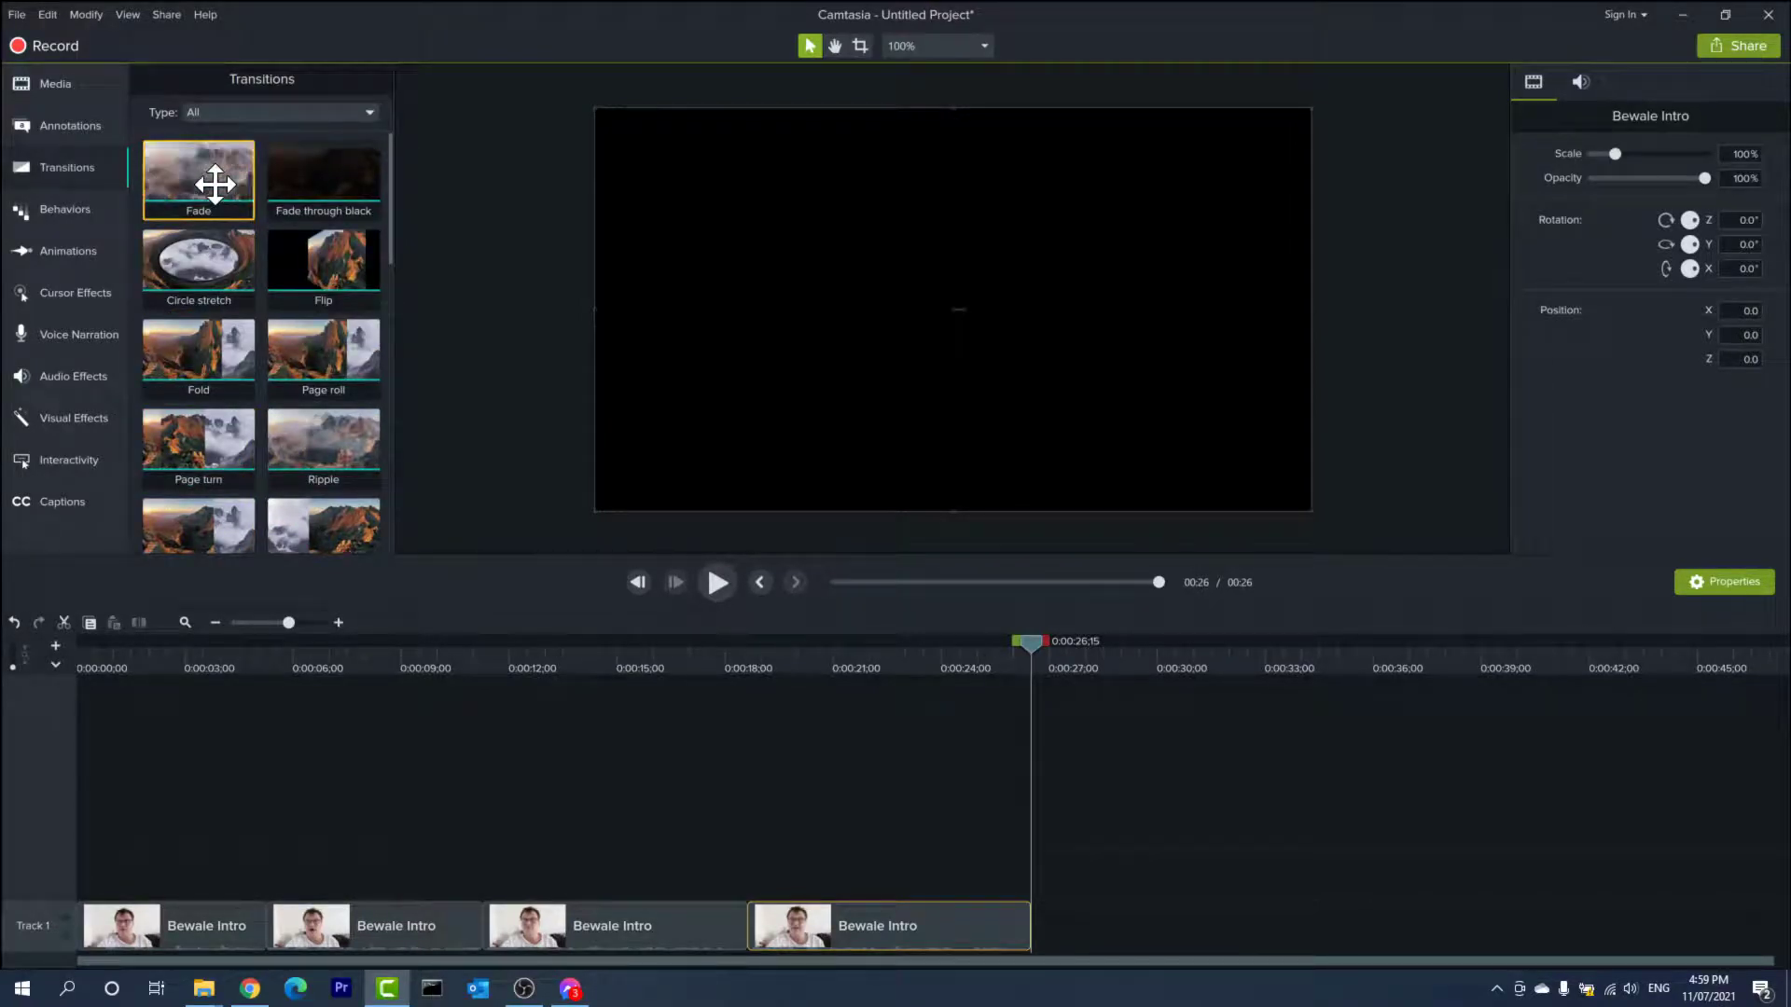
left_click_drag(214, 184, 217, 506)
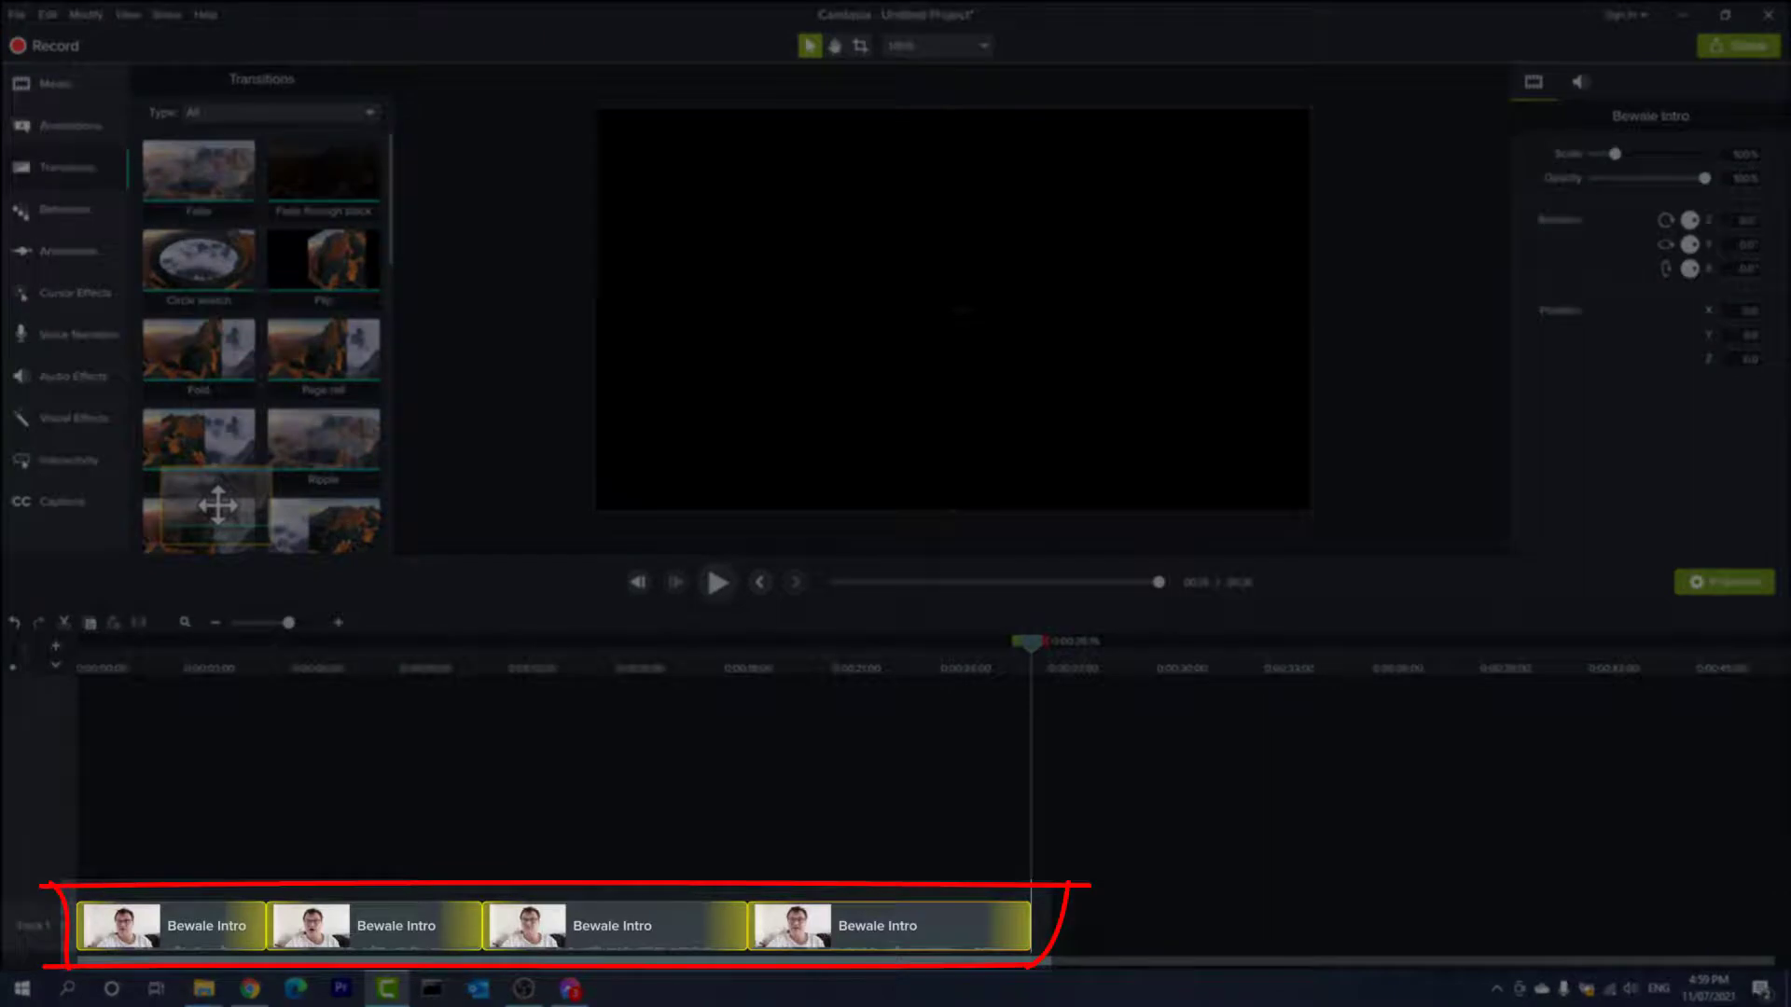
mouse_move(218, 507)
left_mouse_down()
mouse_move(180, 759)
mouse_move(96, 876)
mouse_move(91, 933)
left_mouse_up()
left_click_drag(227, 176, 1015, 927)
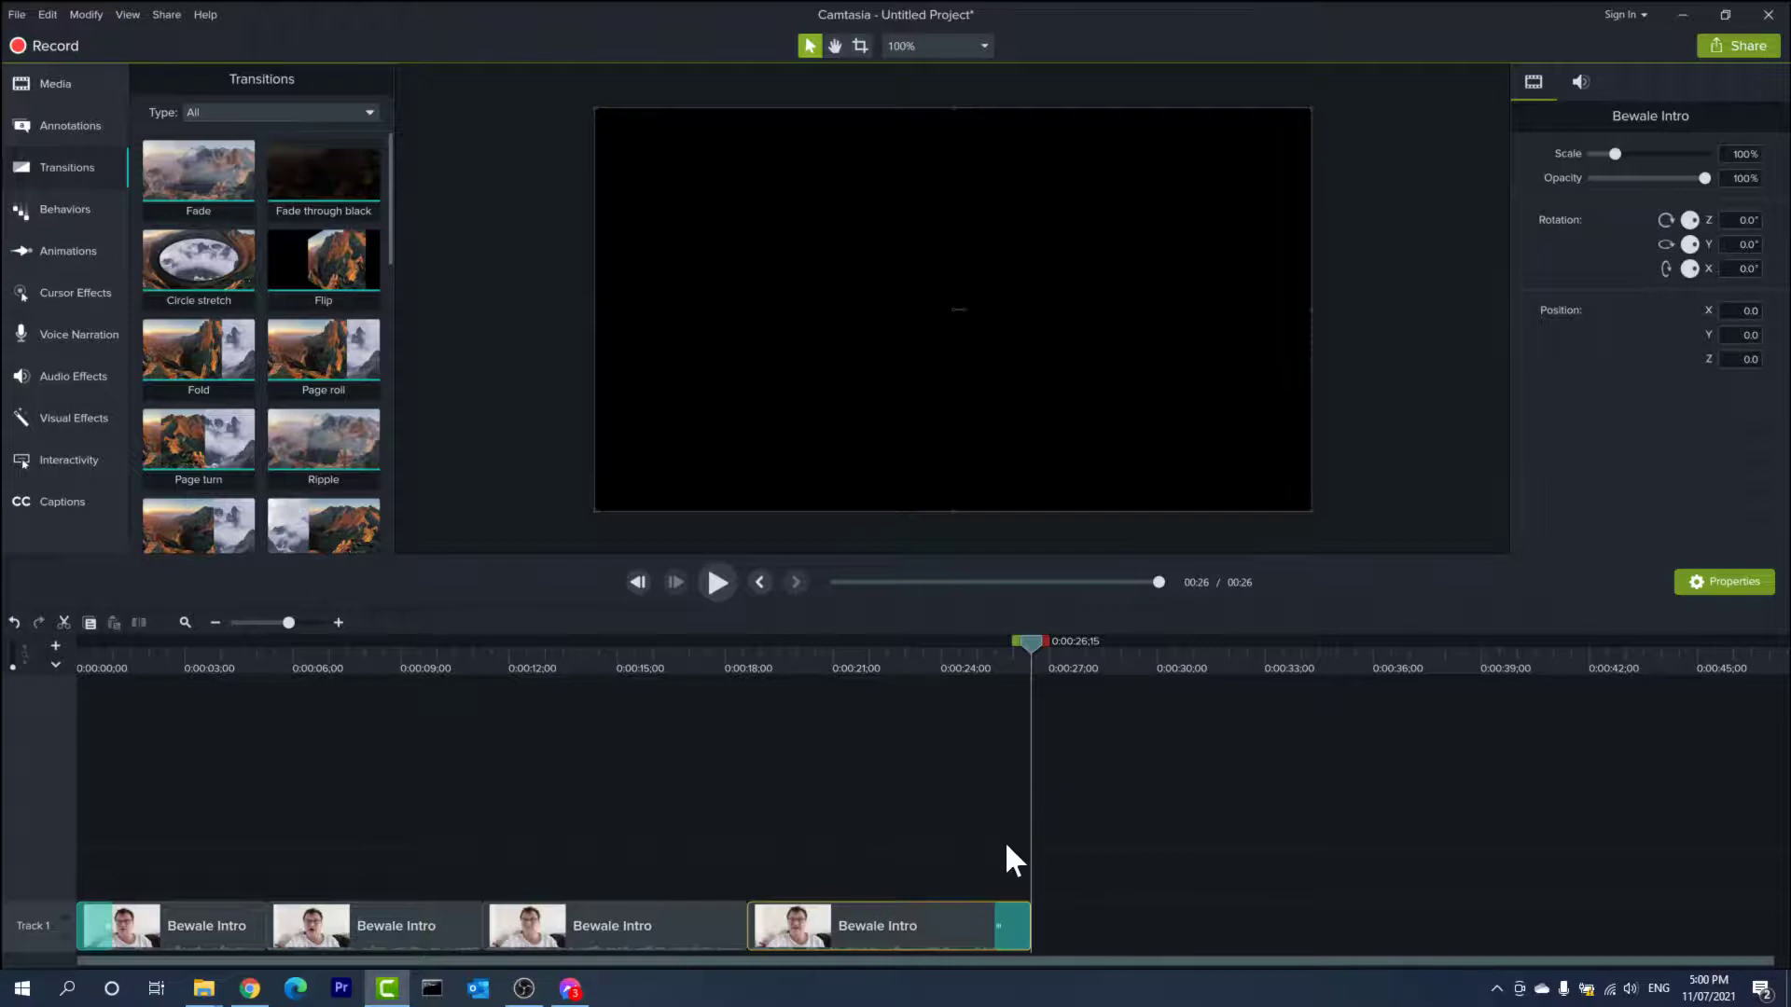
Shorten the Fade transition at the end of the last clip slightly.
left_click_drag(289, 622, 304, 623)
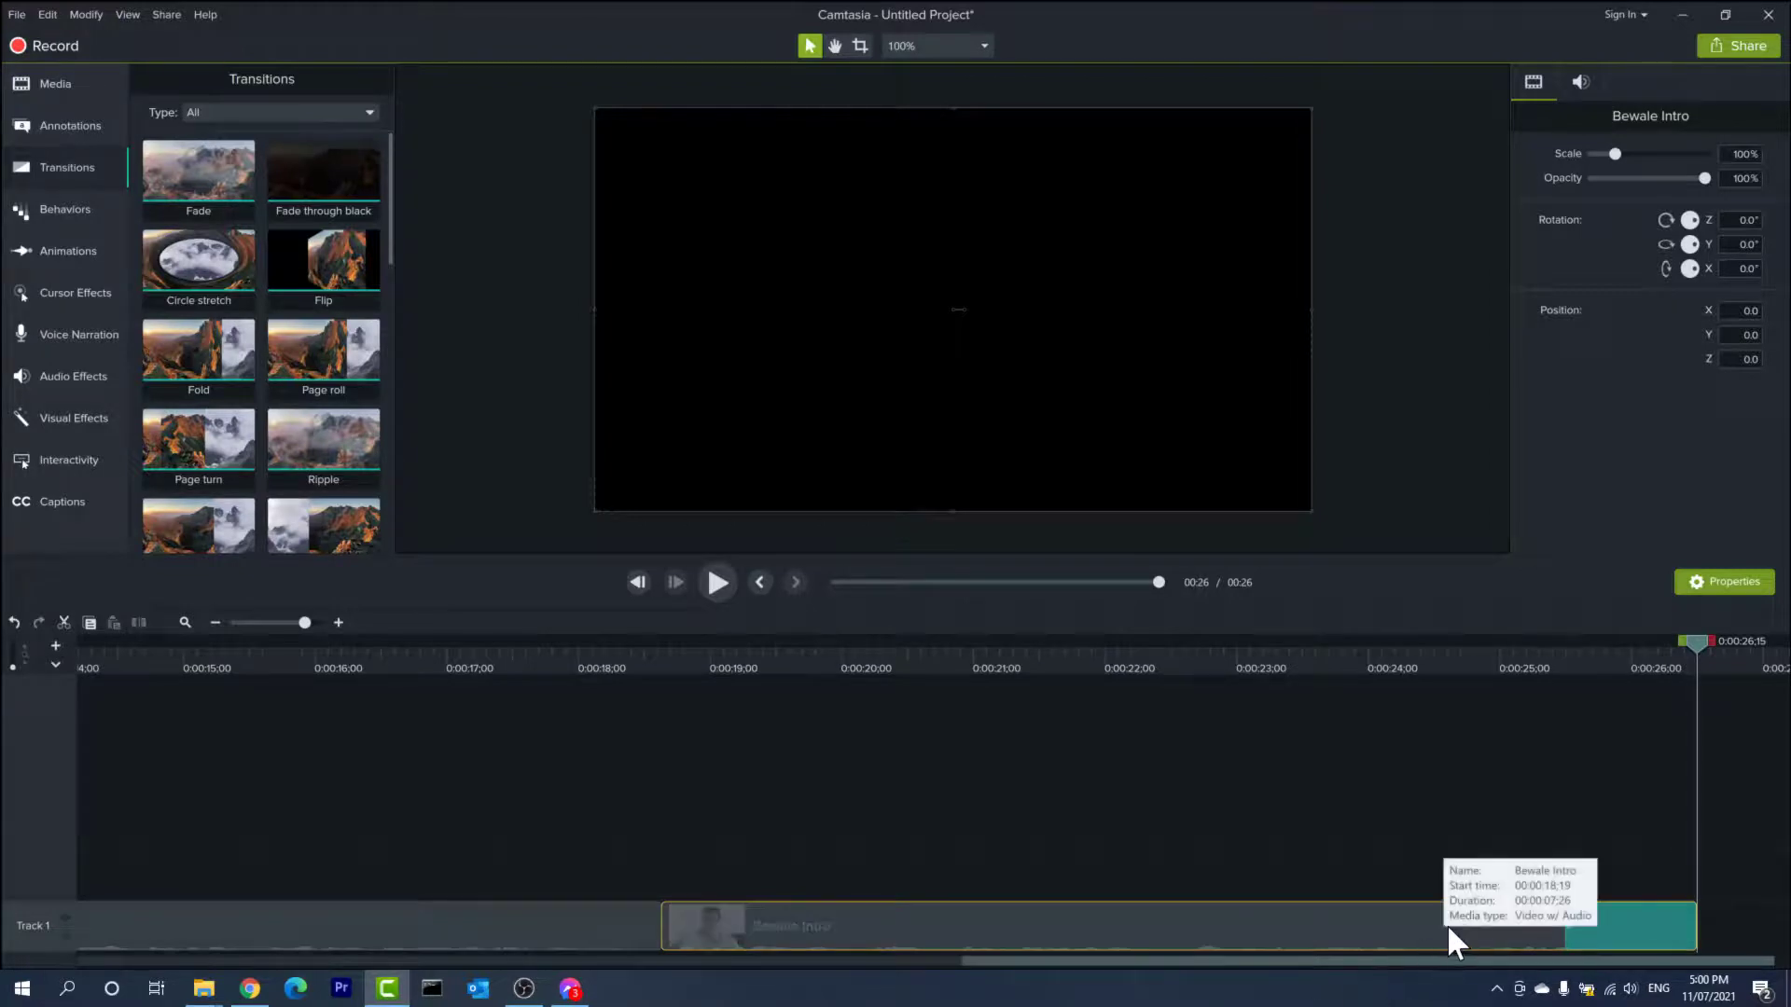
left_click(1565, 932)
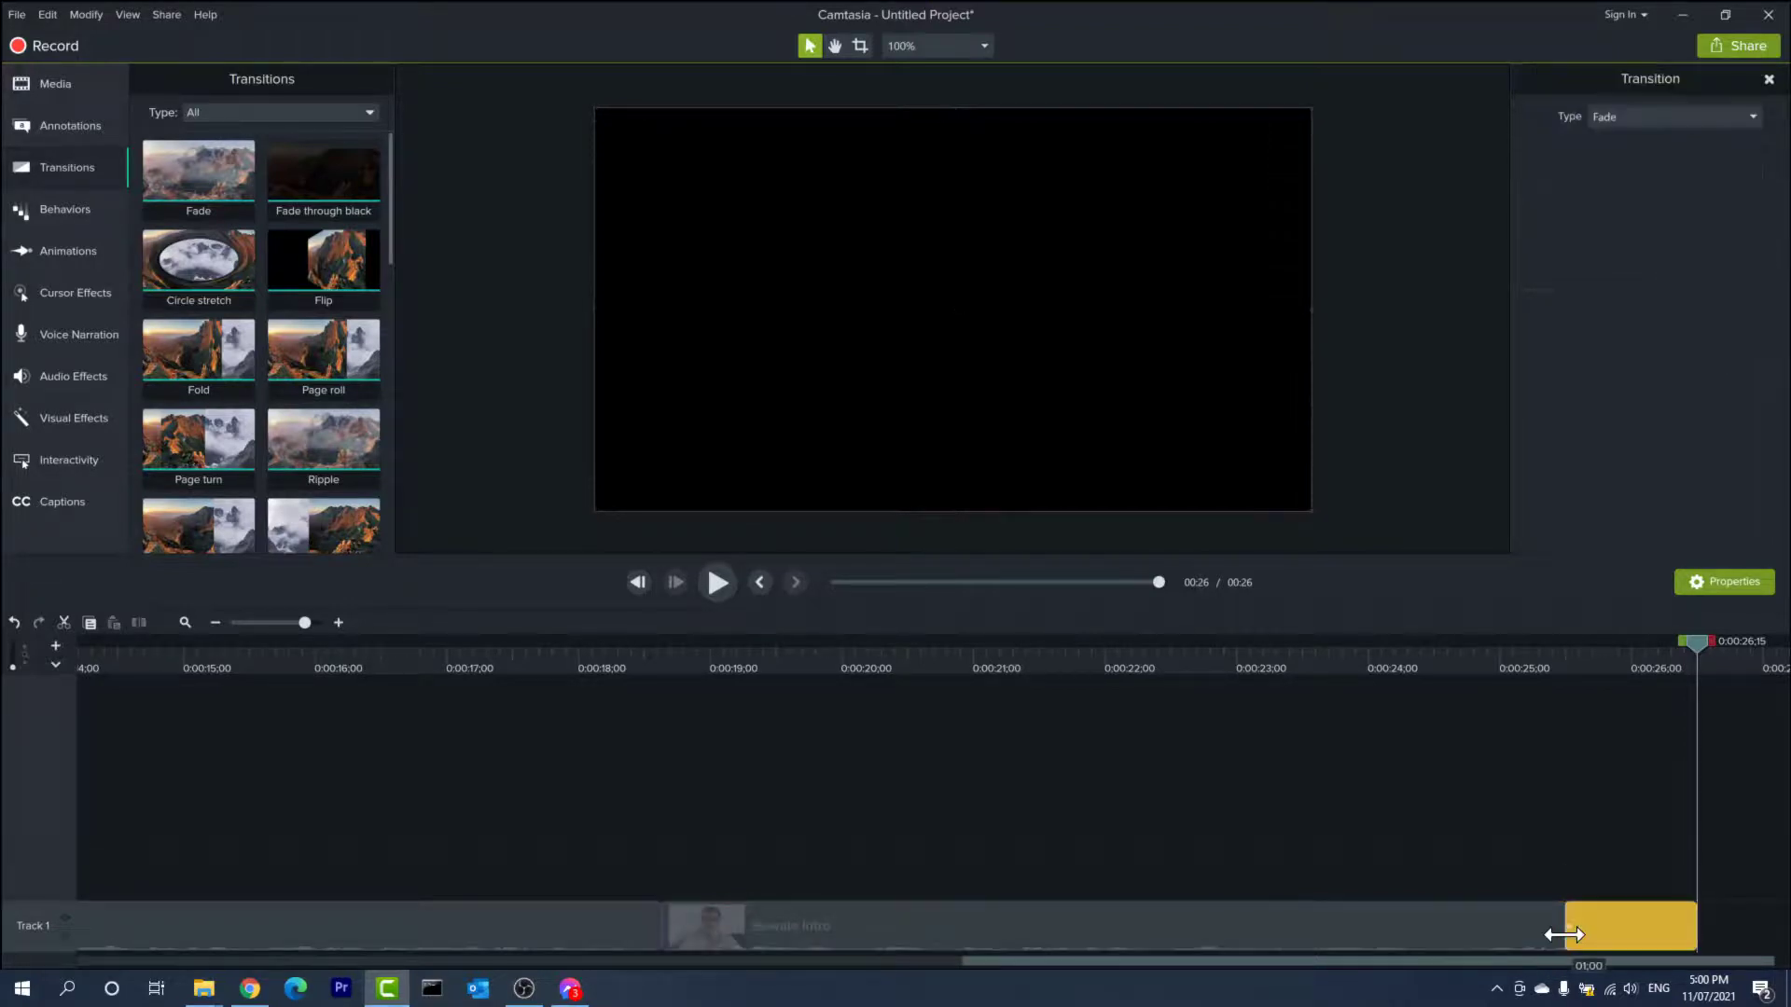
mouse_move(1565, 934)
left_mouse_down()
mouse_move(1388, 945)
mouse_move(1636, 918)
mouse_move(1571, 920)
left_mouse_up()
left_click(1689, 774)
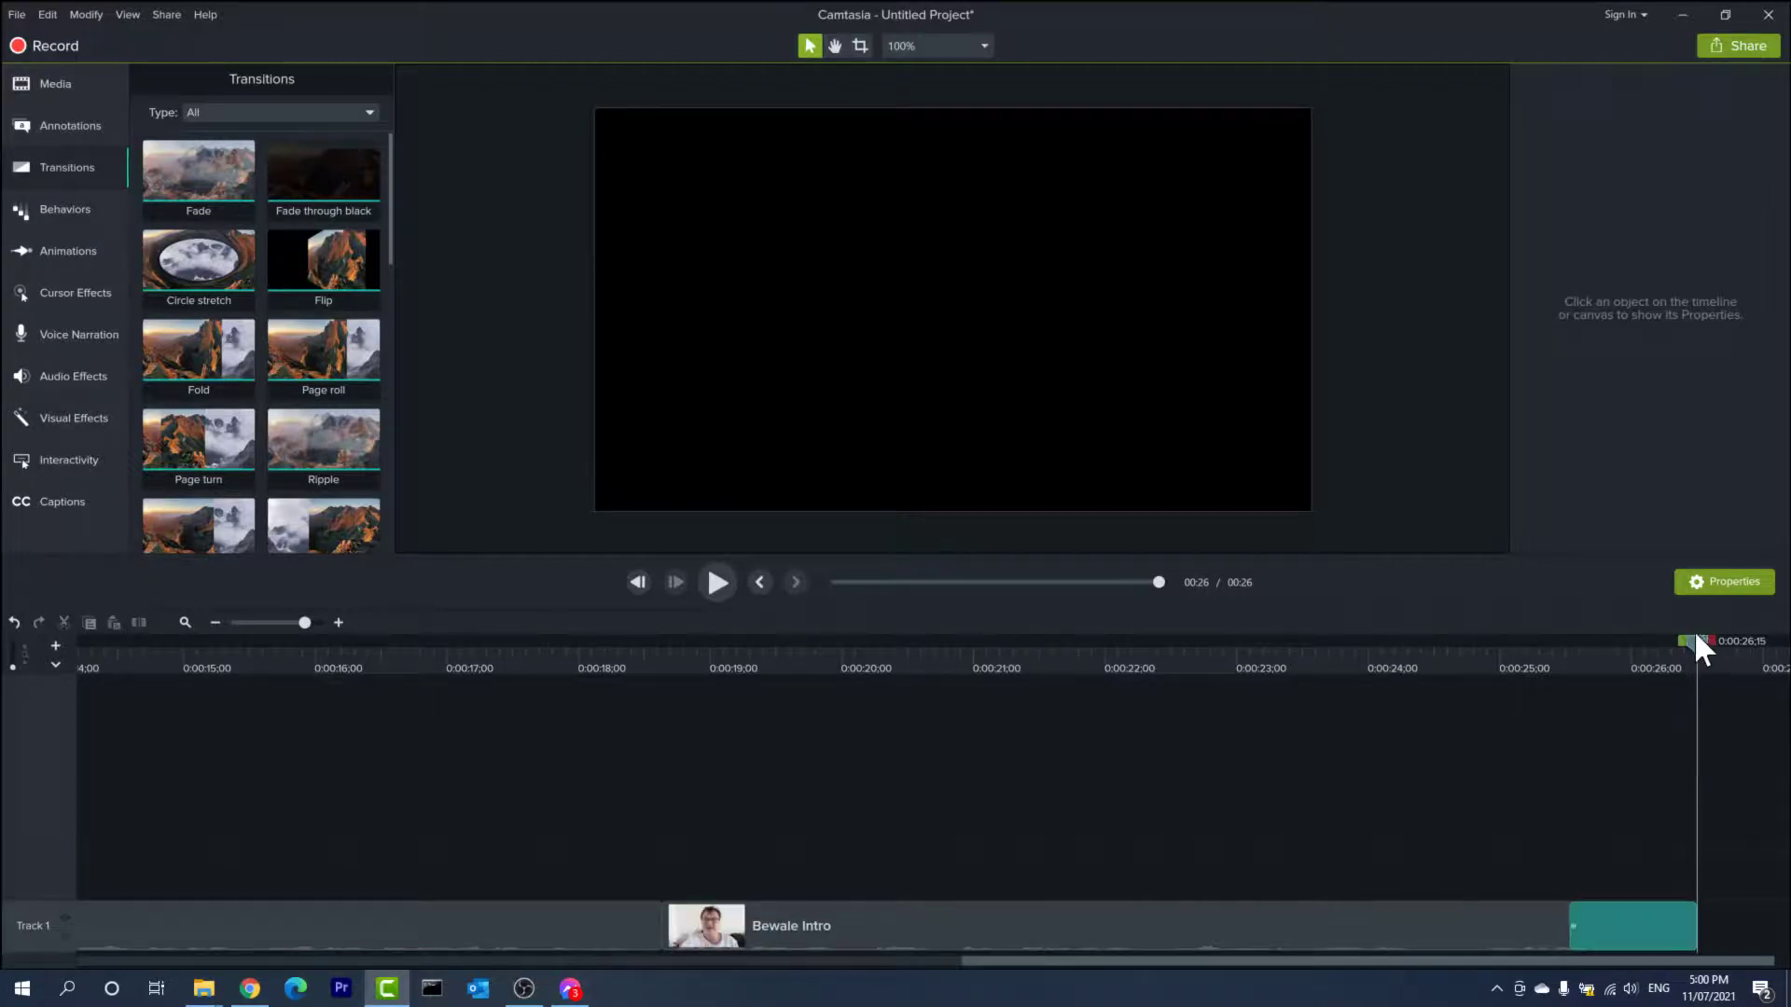
Play the whole edited video from the beginning and fit the full timeline in view.
left_click_drag(1696, 640, 3, 771)
key("space")
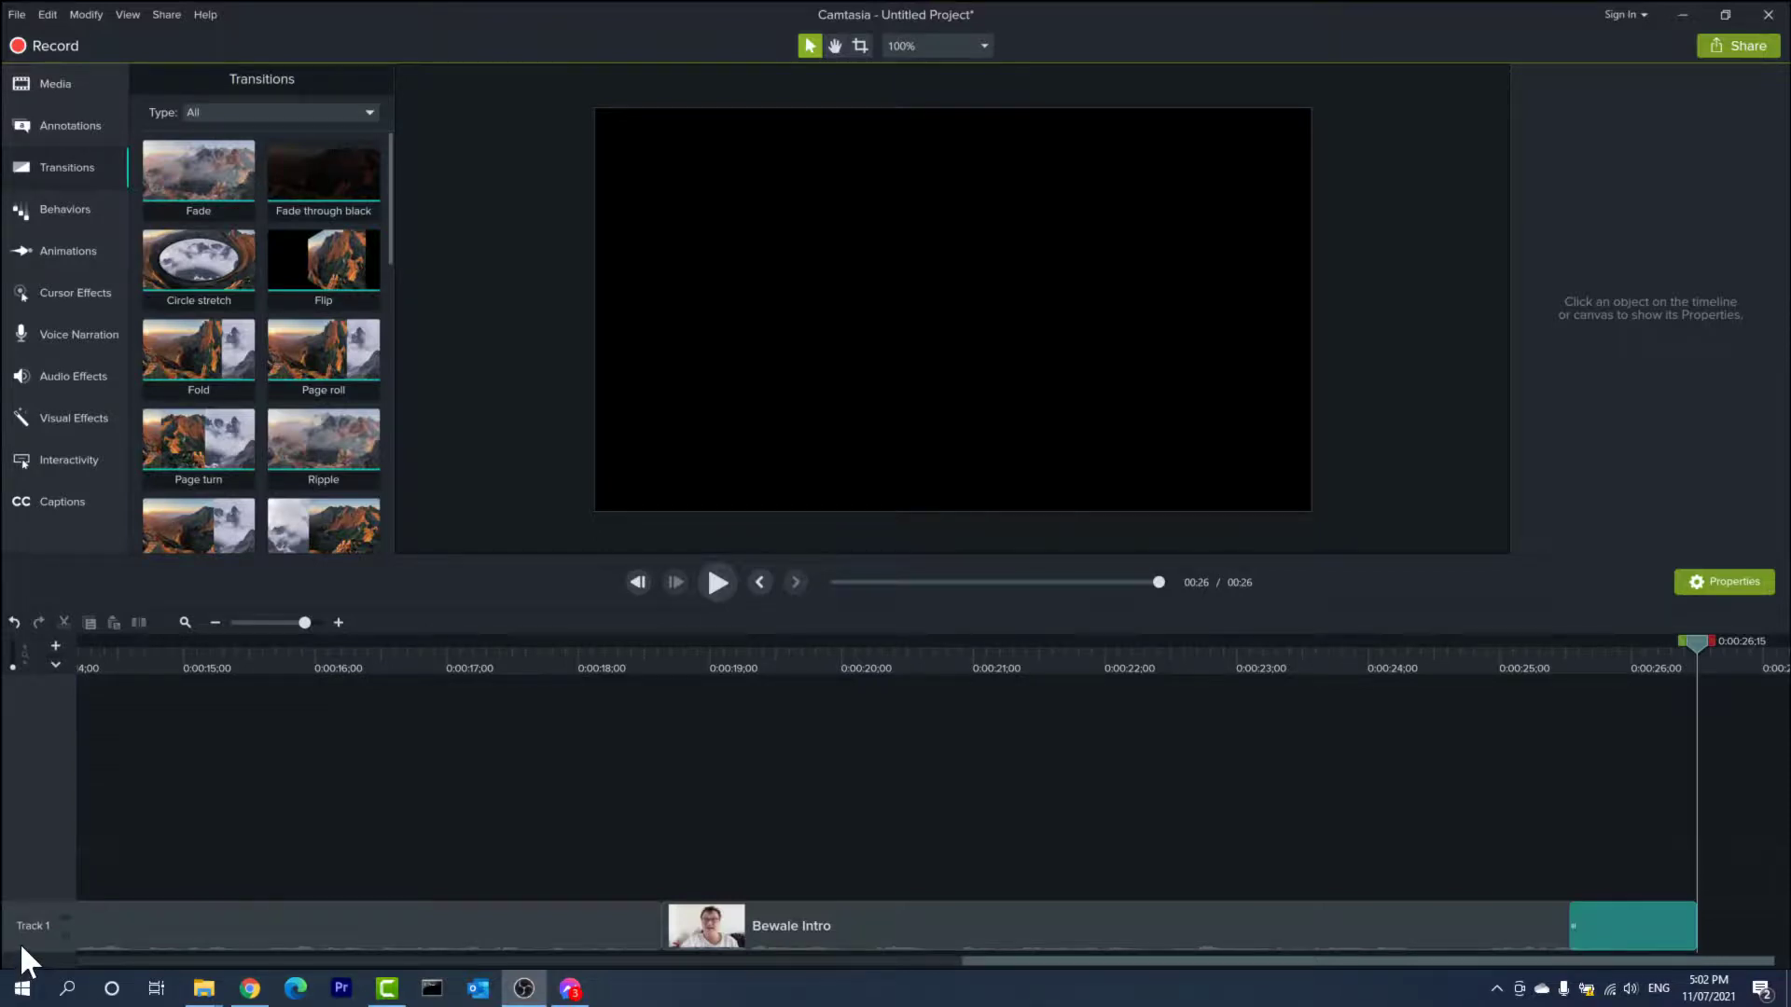
left_click(219, 848)
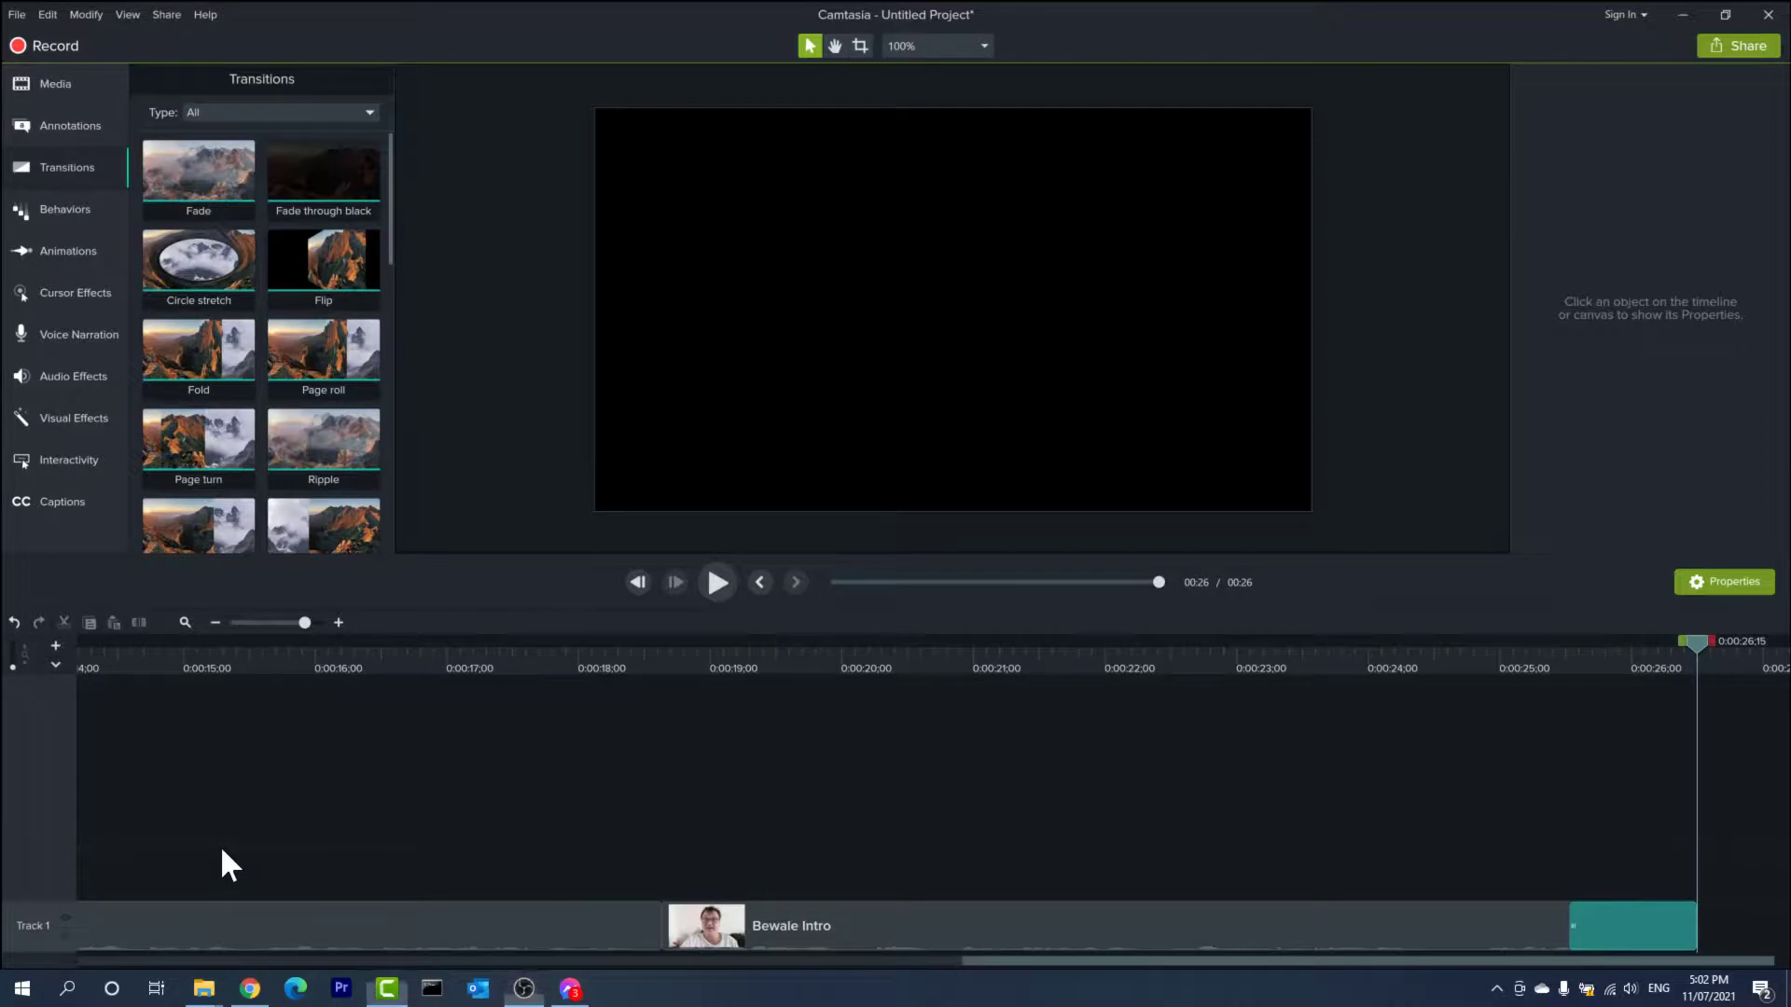
left_click(183, 622)
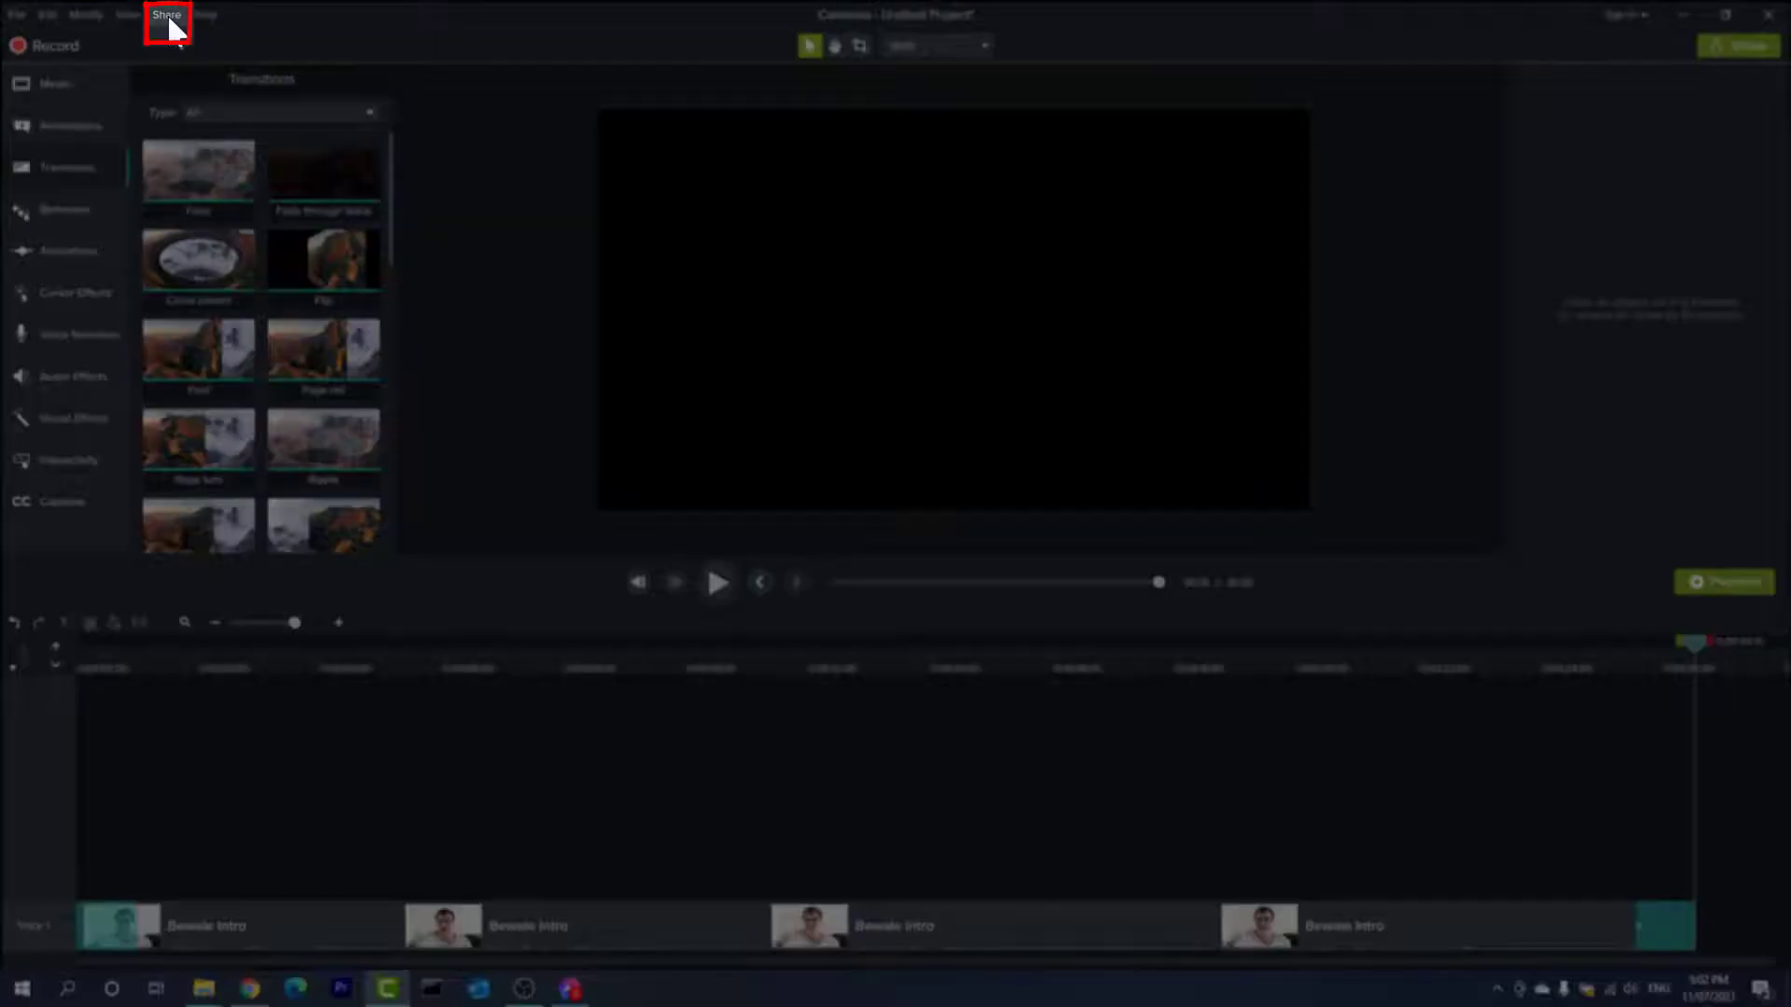
left_click(168, 15)
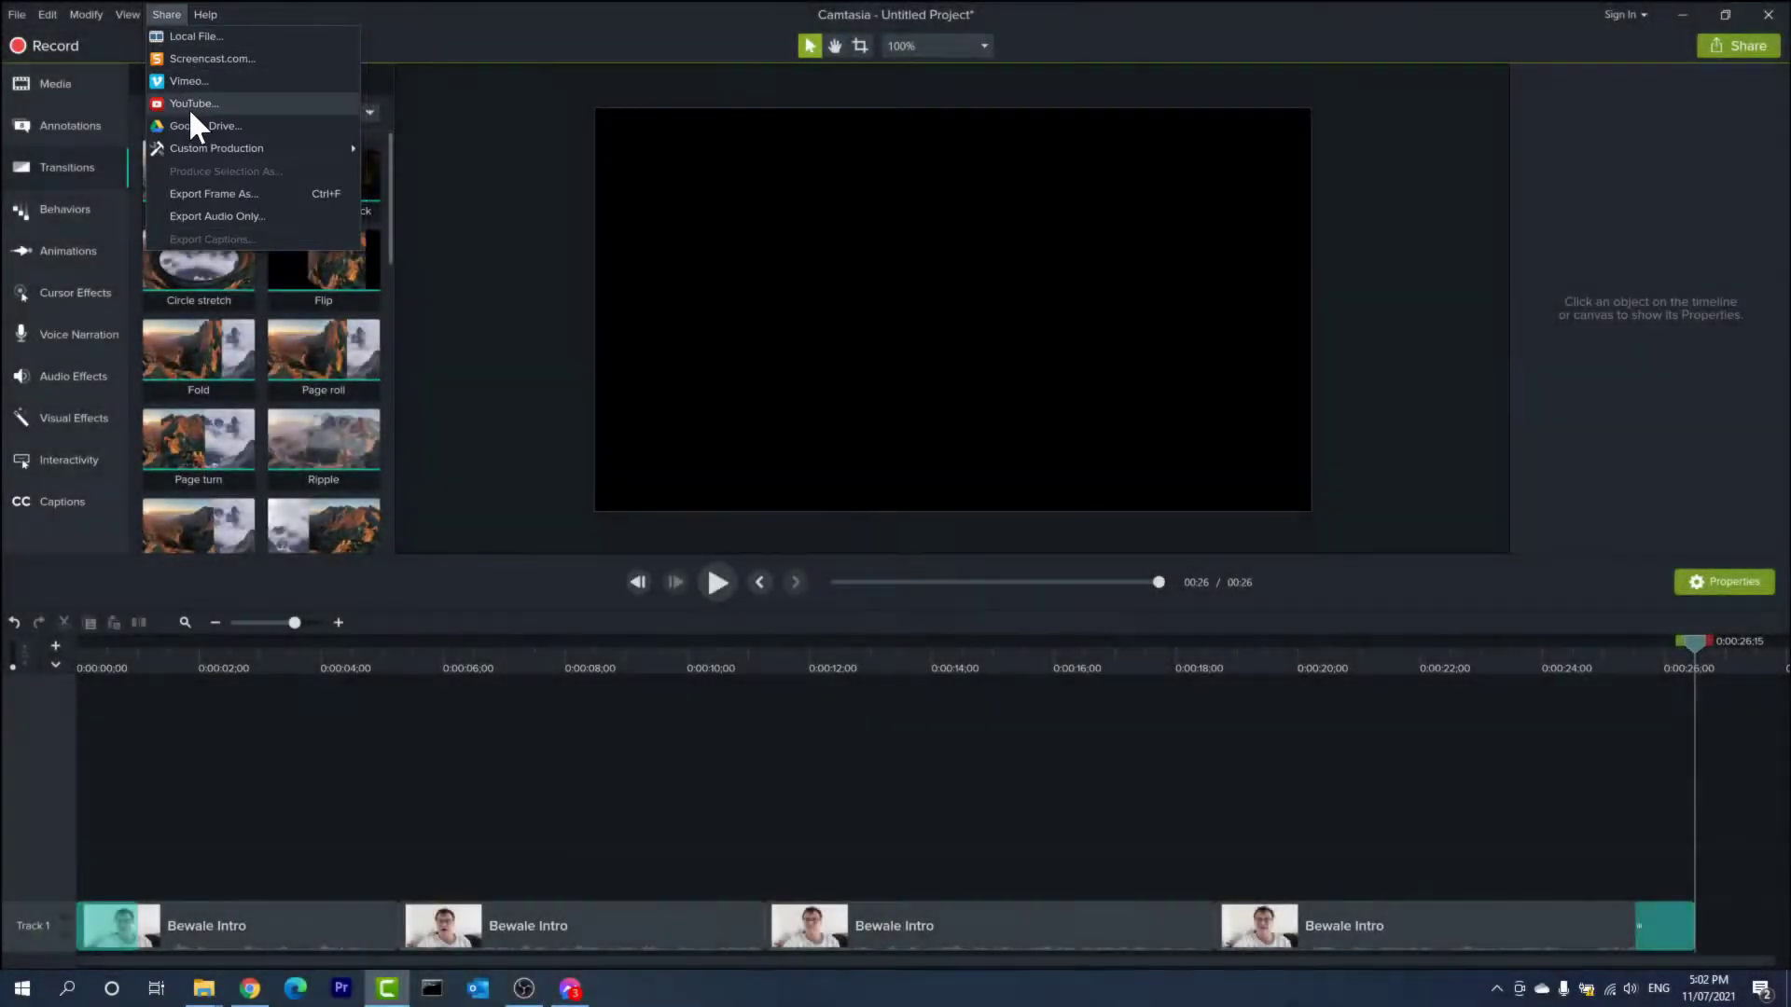
left_click(192, 105)
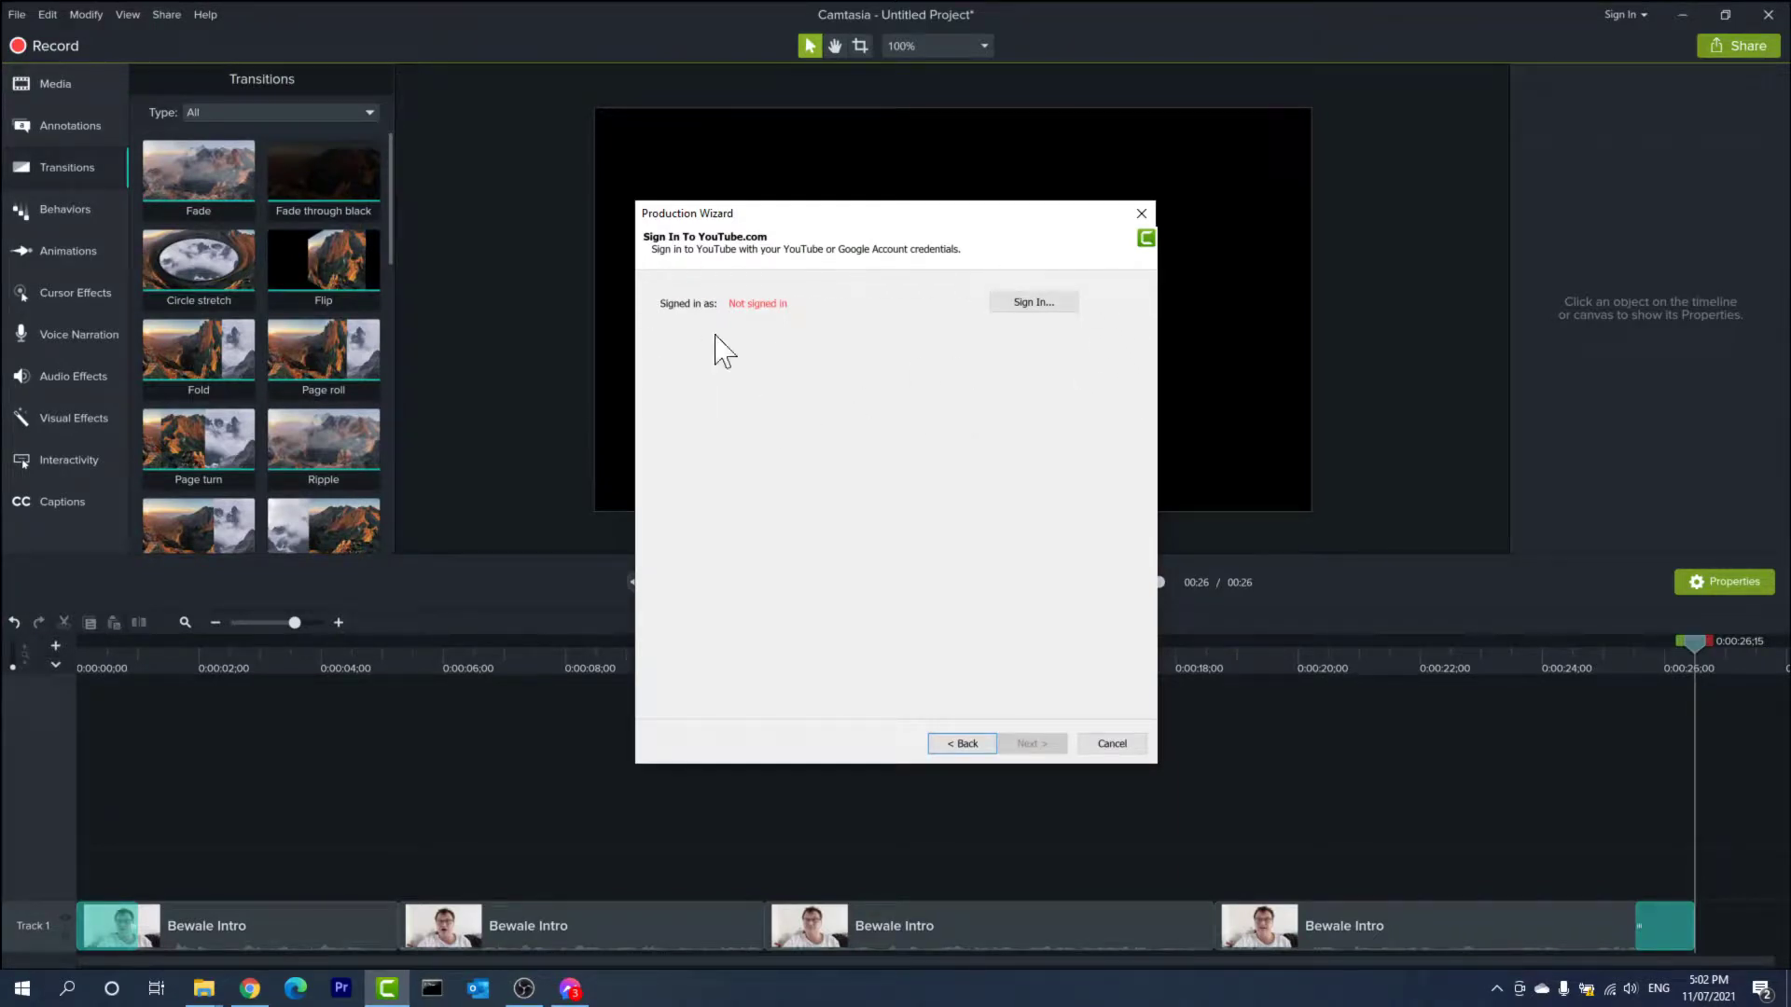
left_click(1110, 744)
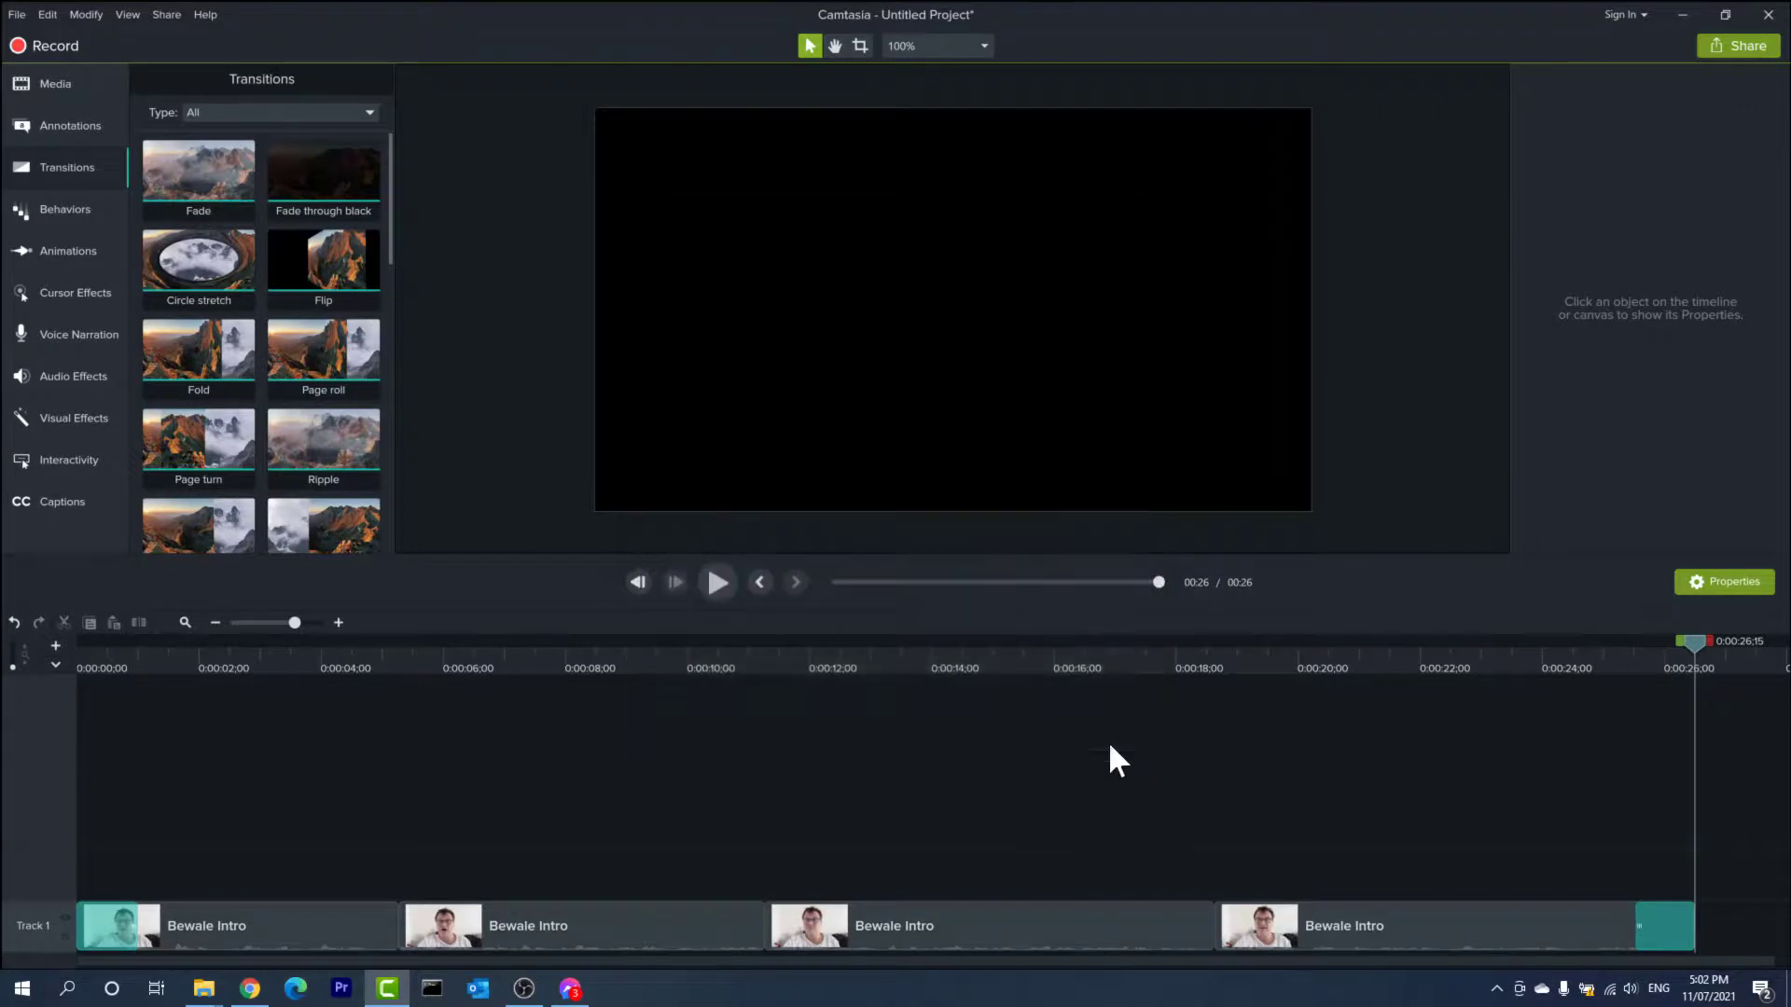
Export the video to a local file with the MP4 only (up to 1080p) preset, keeping the suggested production name and folder.
left_click(167, 11)
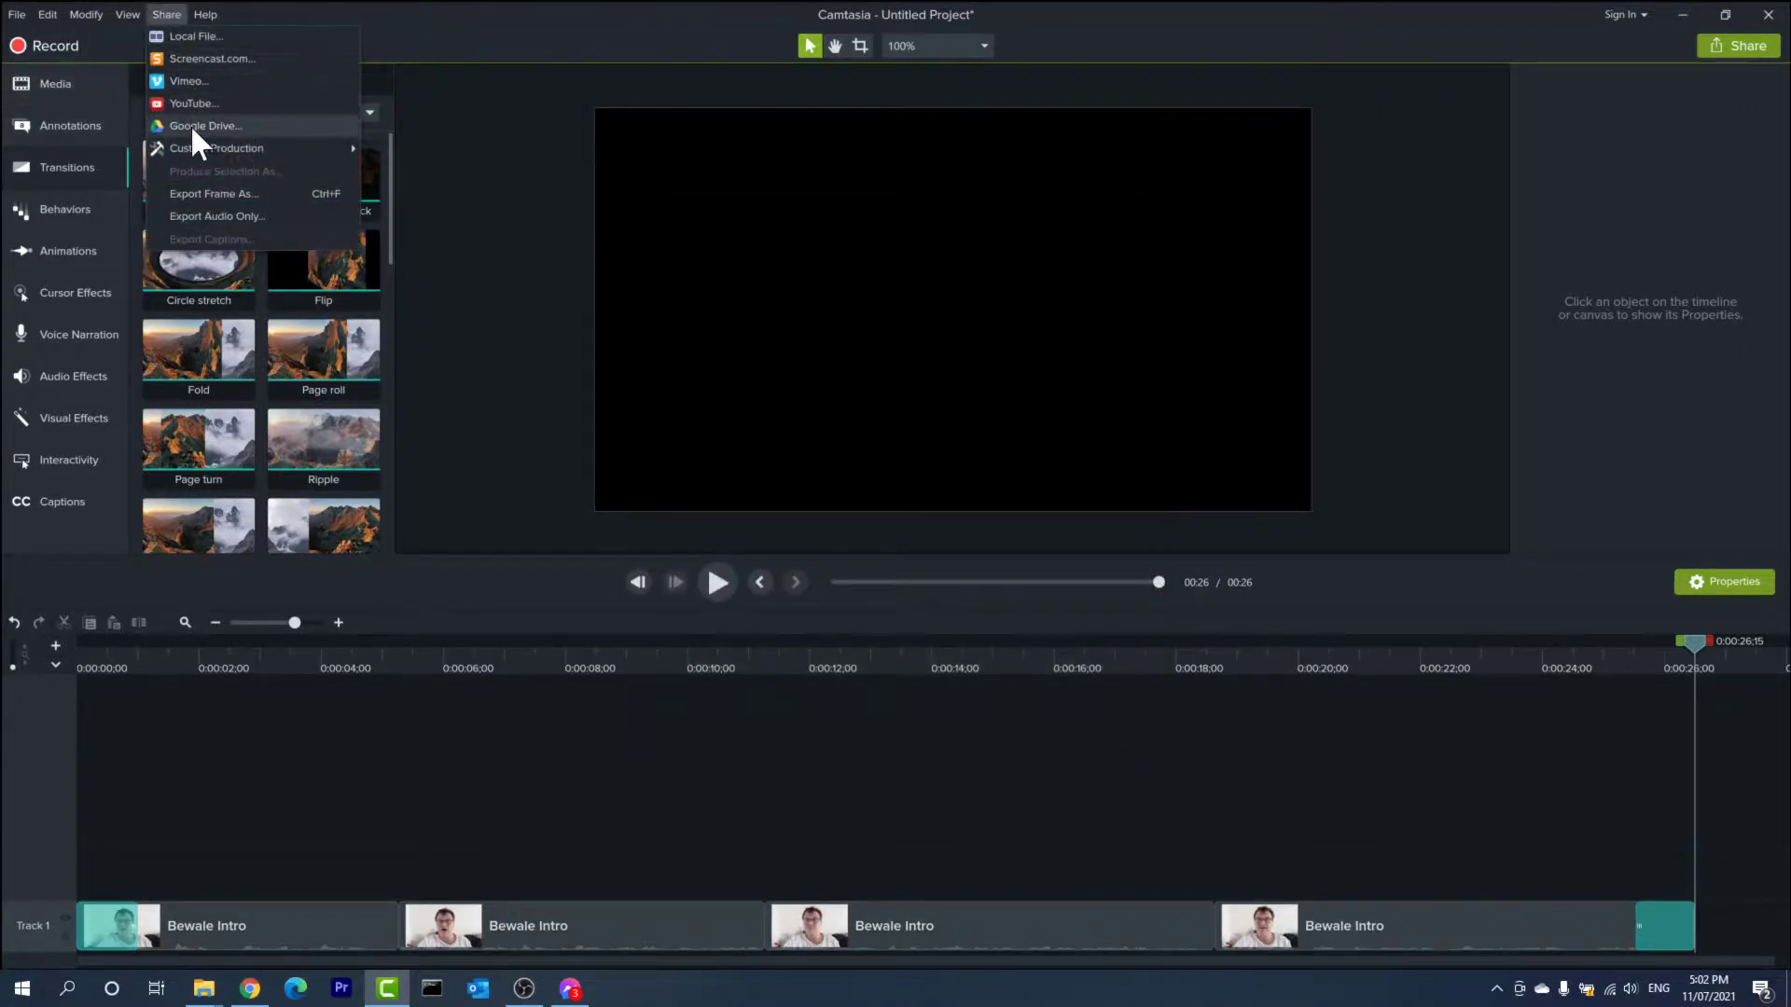
mouse_move(196, 149)
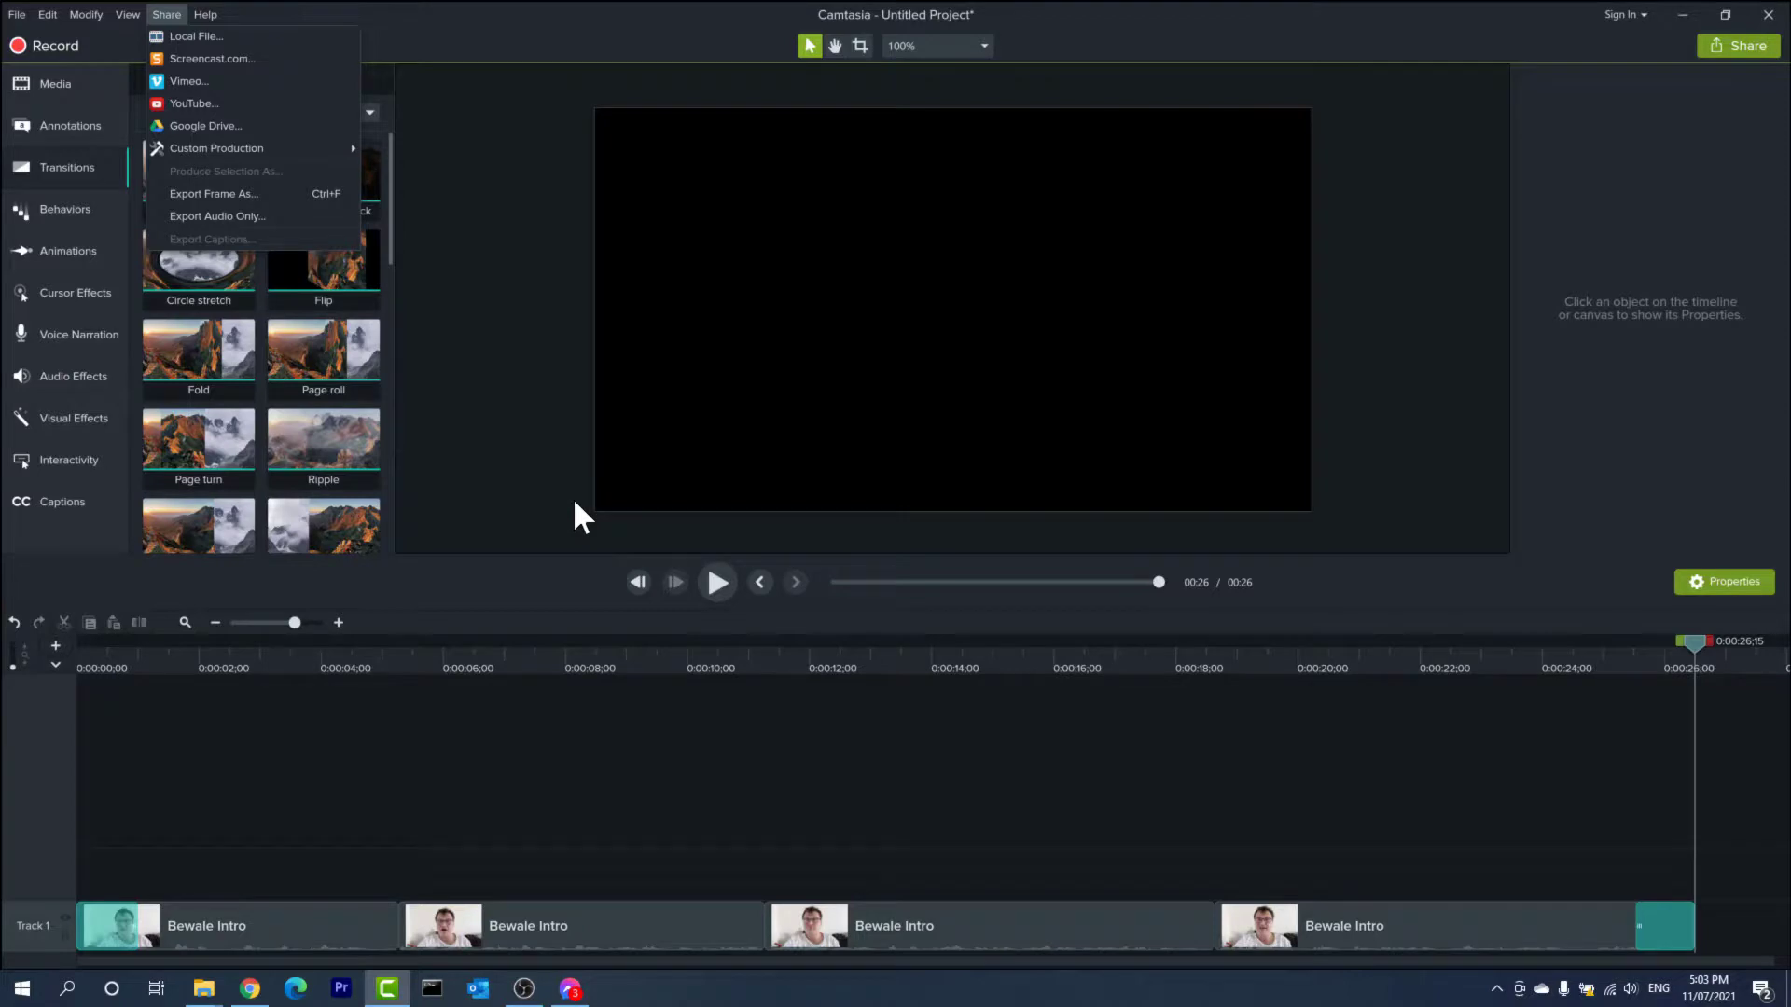
left_click(199, 34)
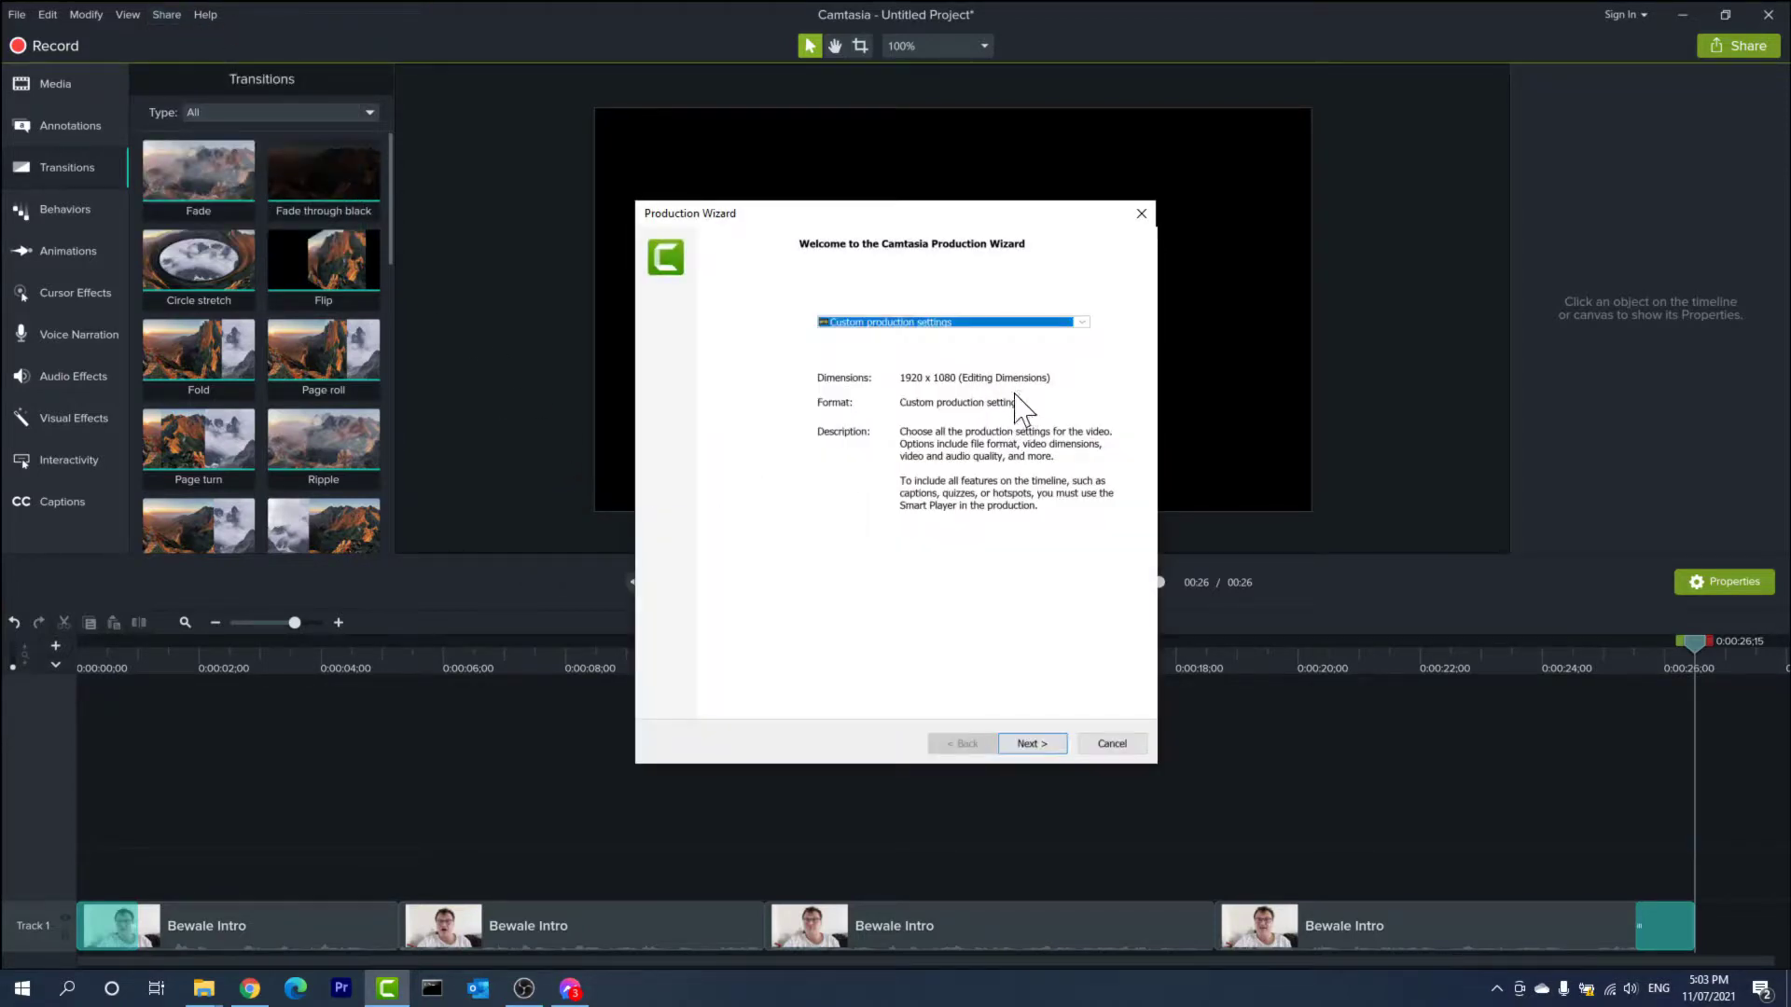
left_click(995, 325)
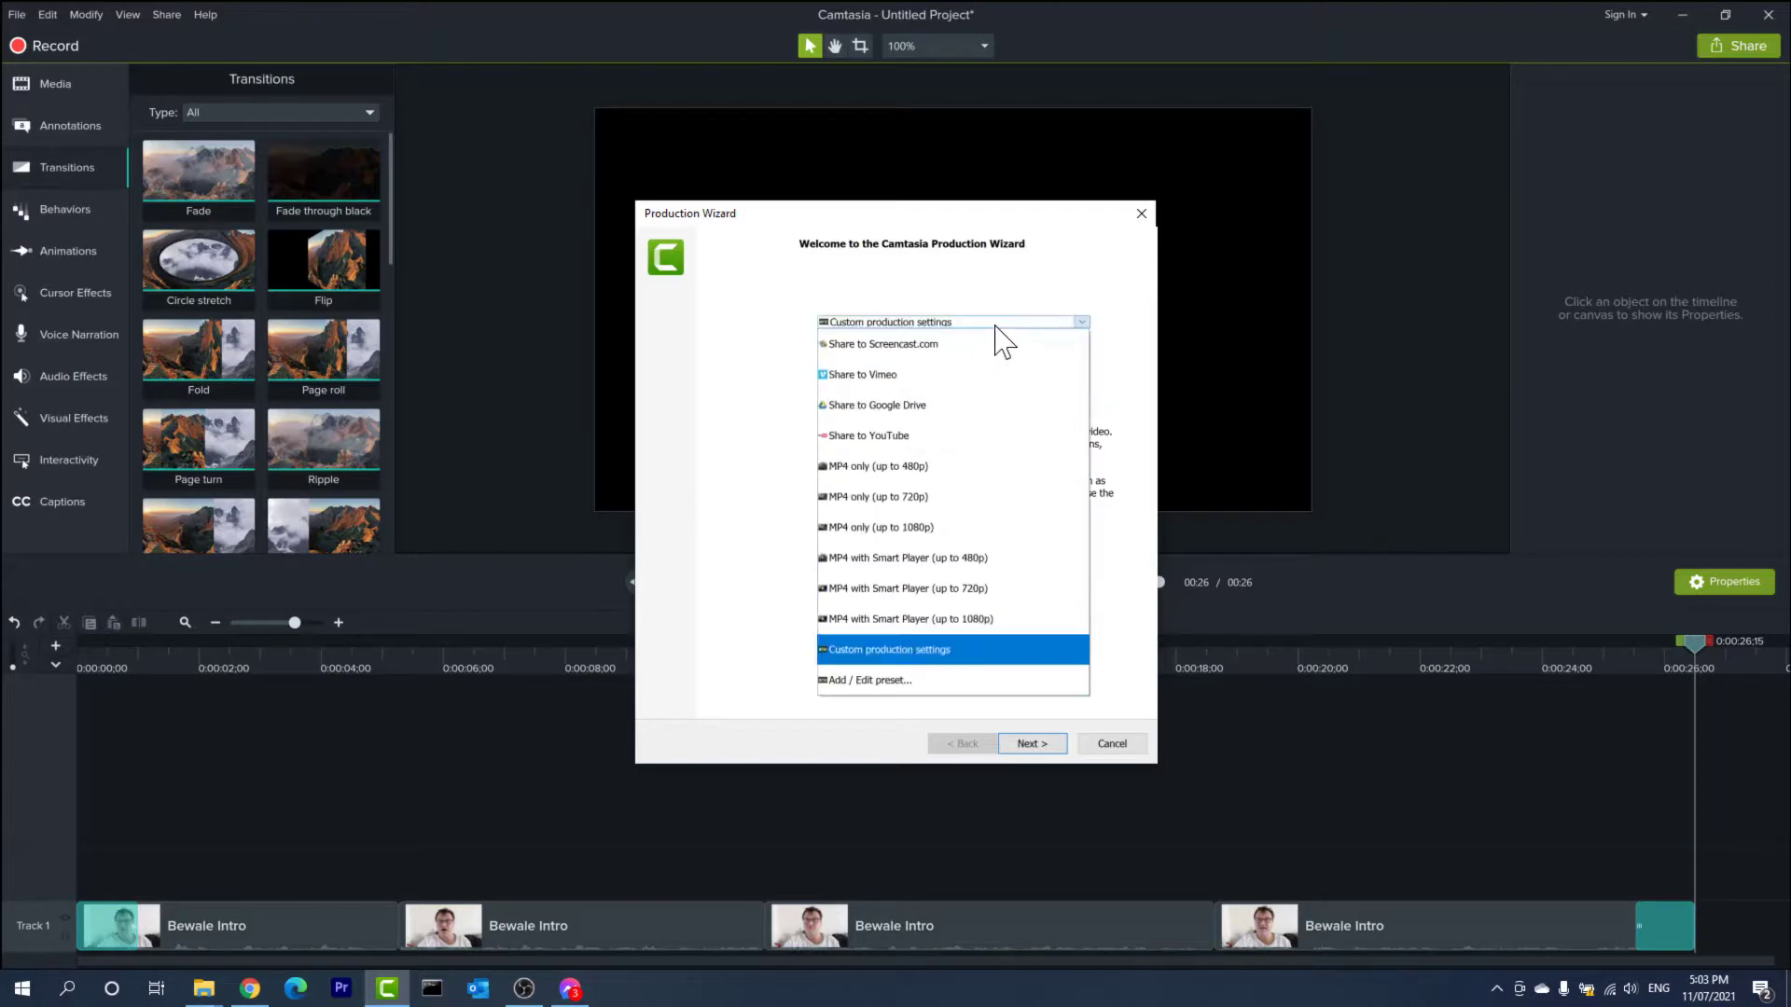
left_click(956, 527)
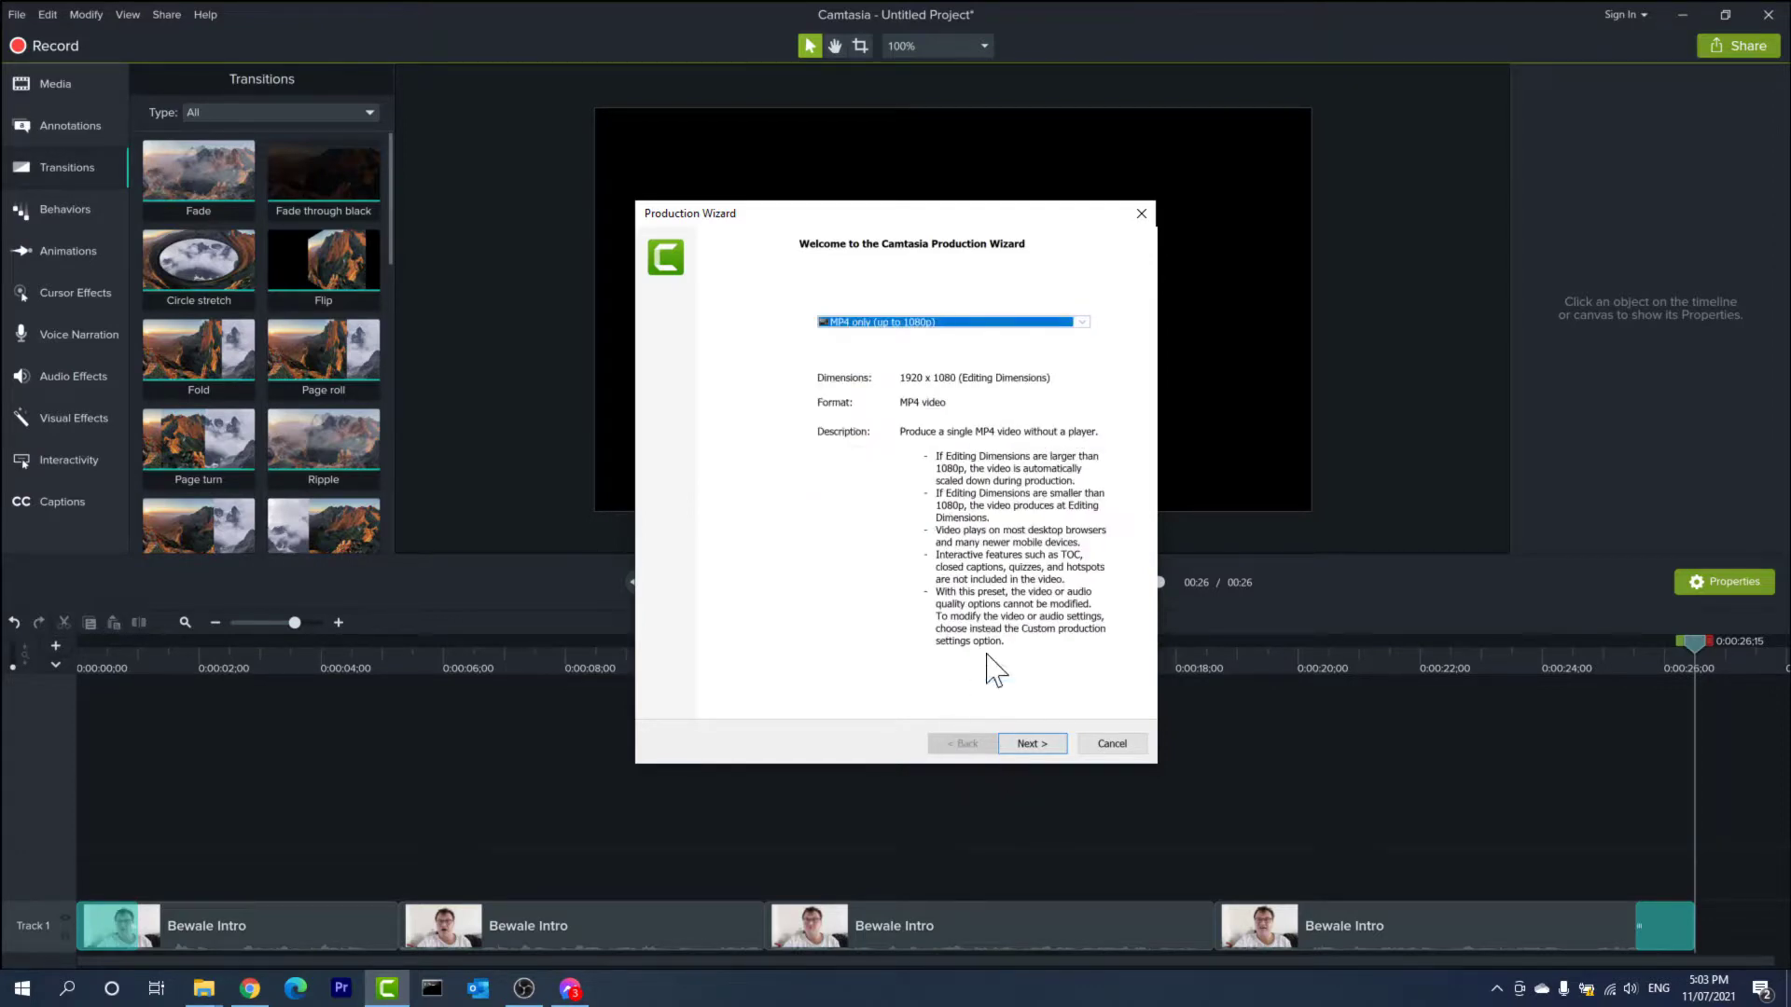
left_click(1031, 745)
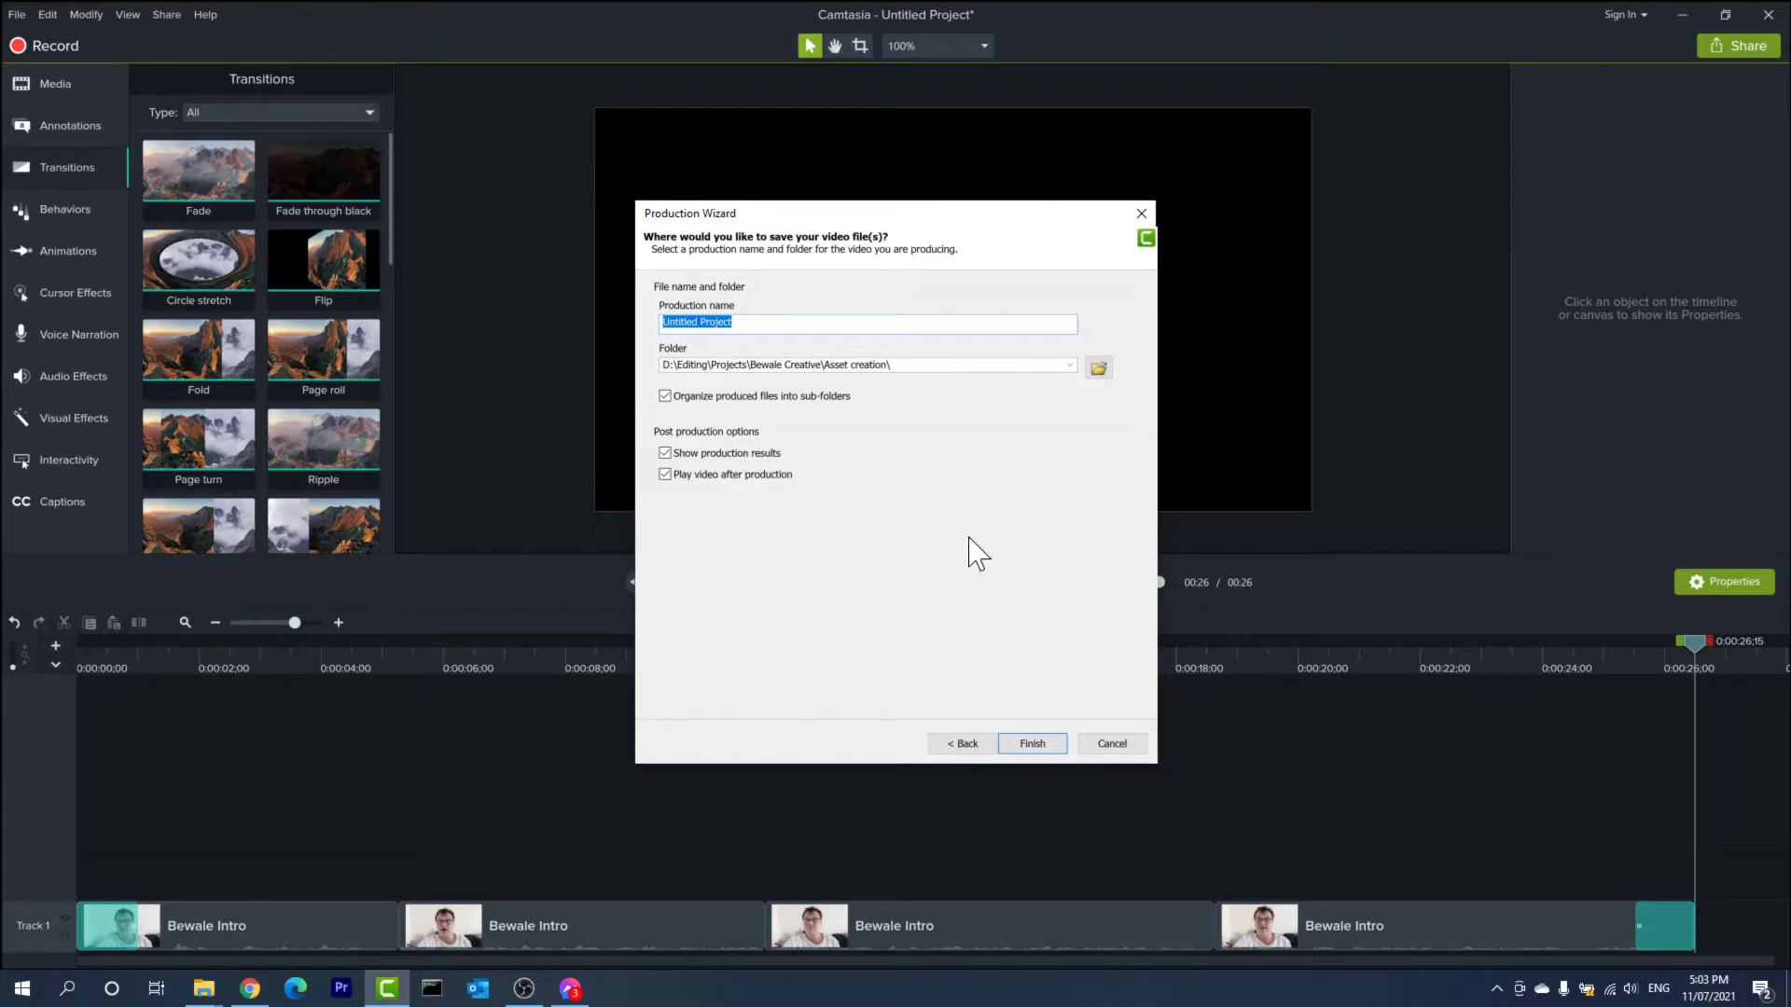
left_click(1038, 747)
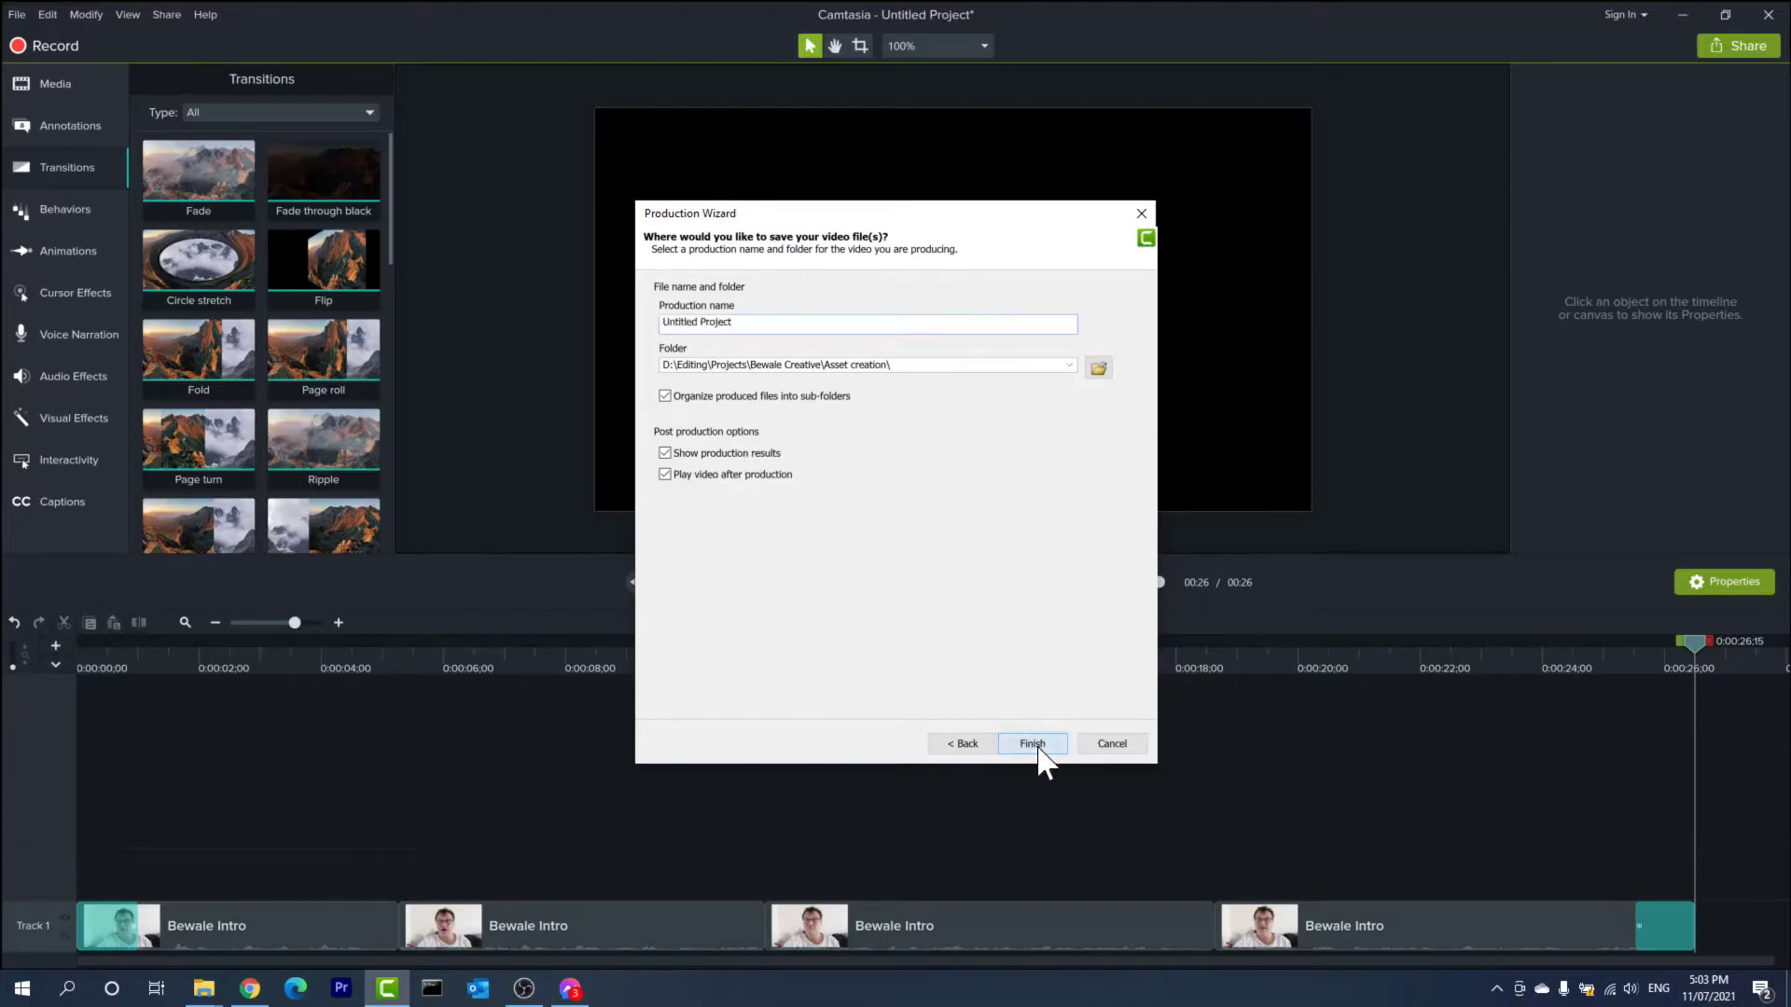